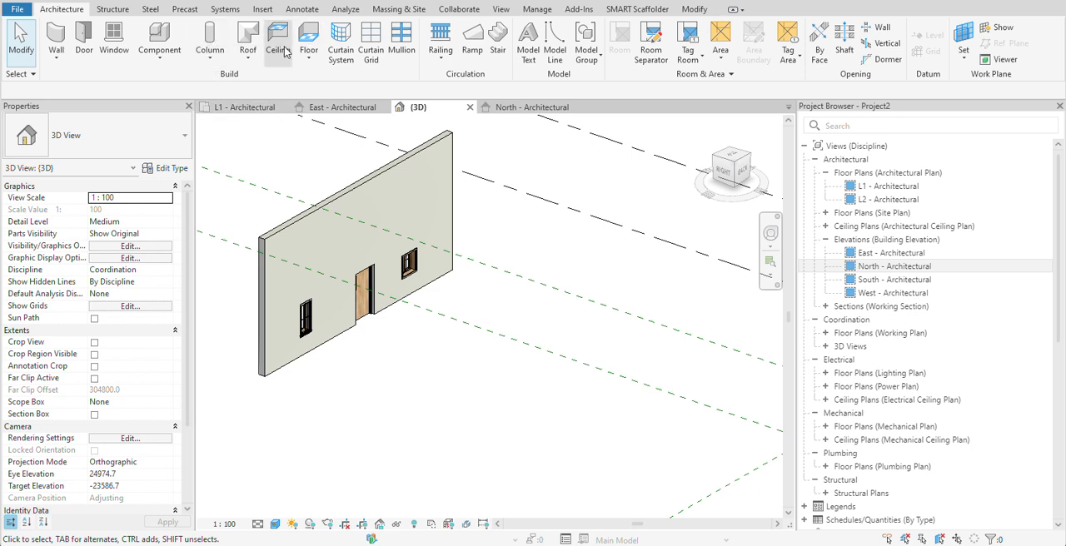
# - Place one 475 x 610mm rectangular architectural column from L1 to L2 in the open area in front of the wall
pyautogui.click(213, 62)
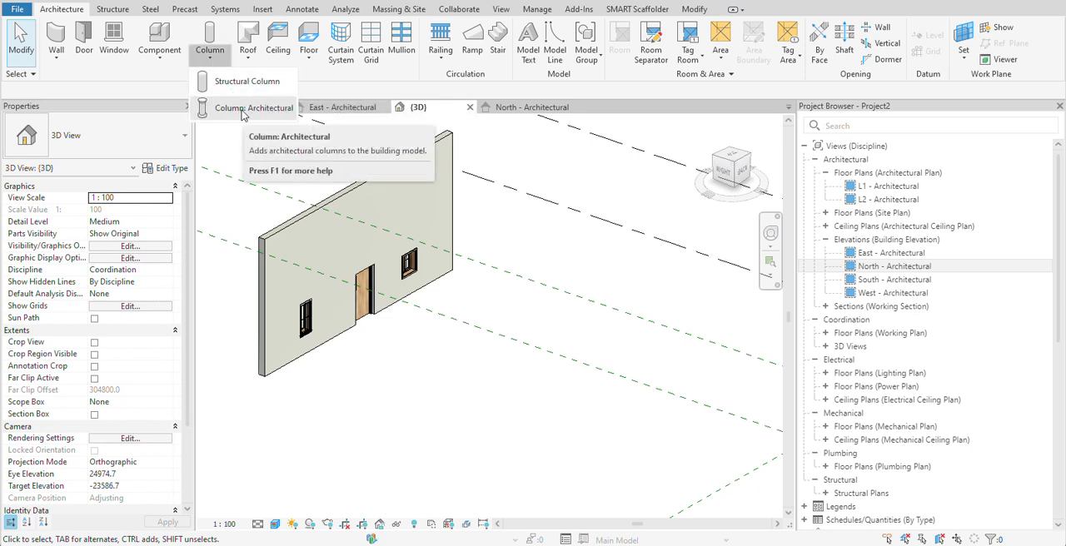
pyautogui.click(243, 110)
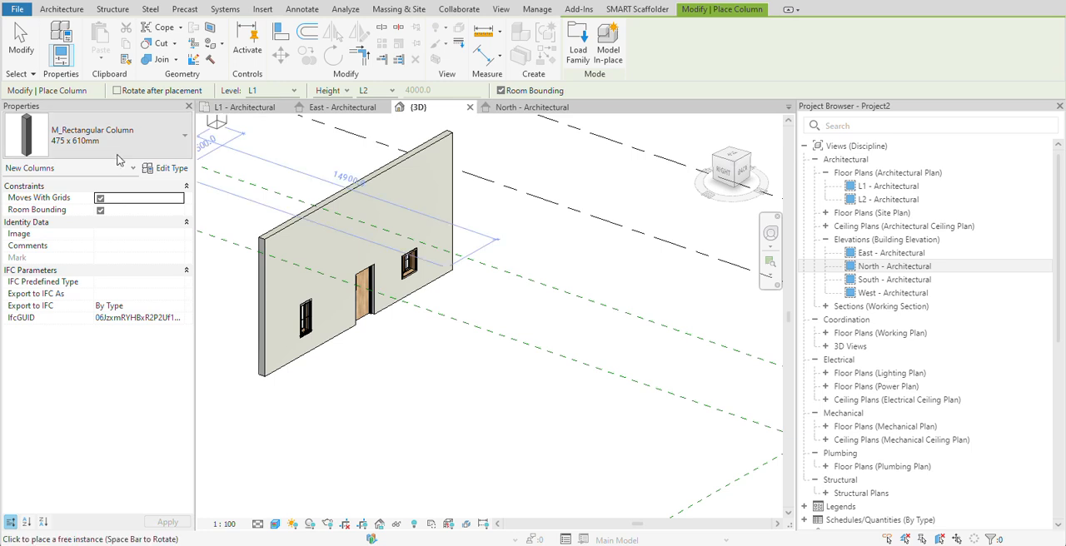
pyautogui.click(408, 462)
pyautogui.rightClick(542, 386)
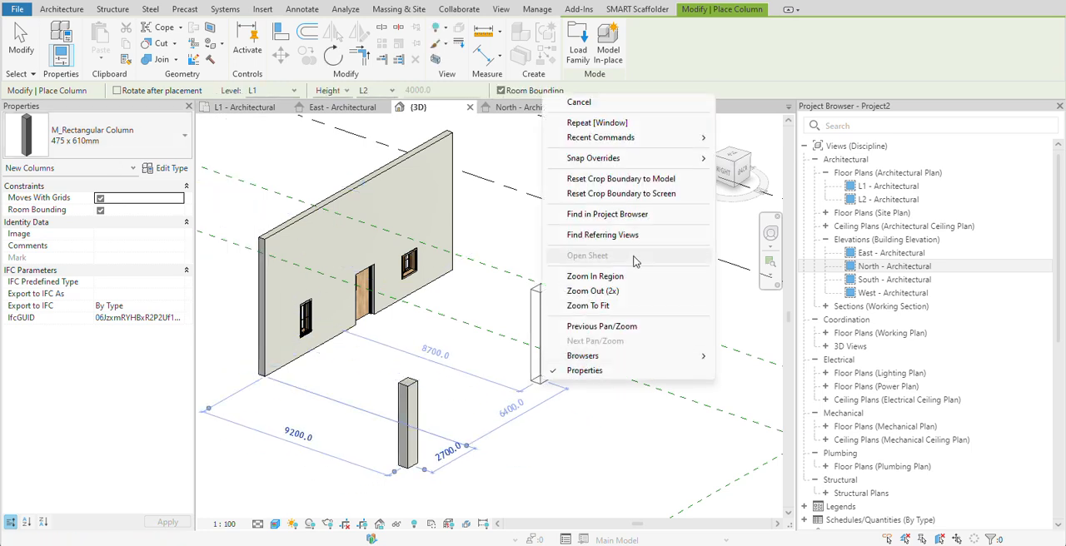
pyautogui.click(600, 109)
pyautogui.rightClick(468, 379)
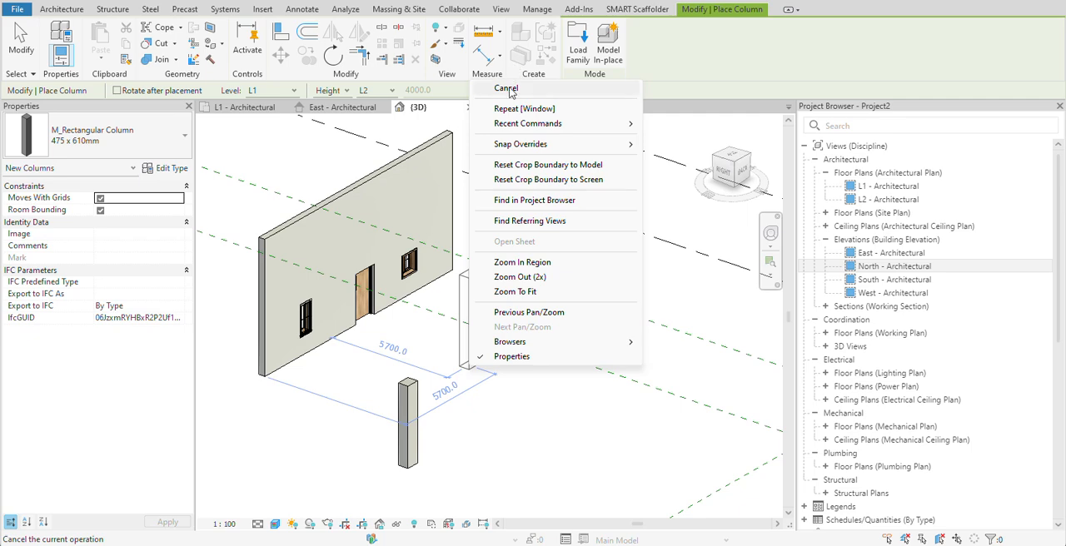
pyautogui.click(509, 88)
# - Change the placed column's type to M_Metal Clad Column, 610mm Diameter
pyautogui.click(407, 420)
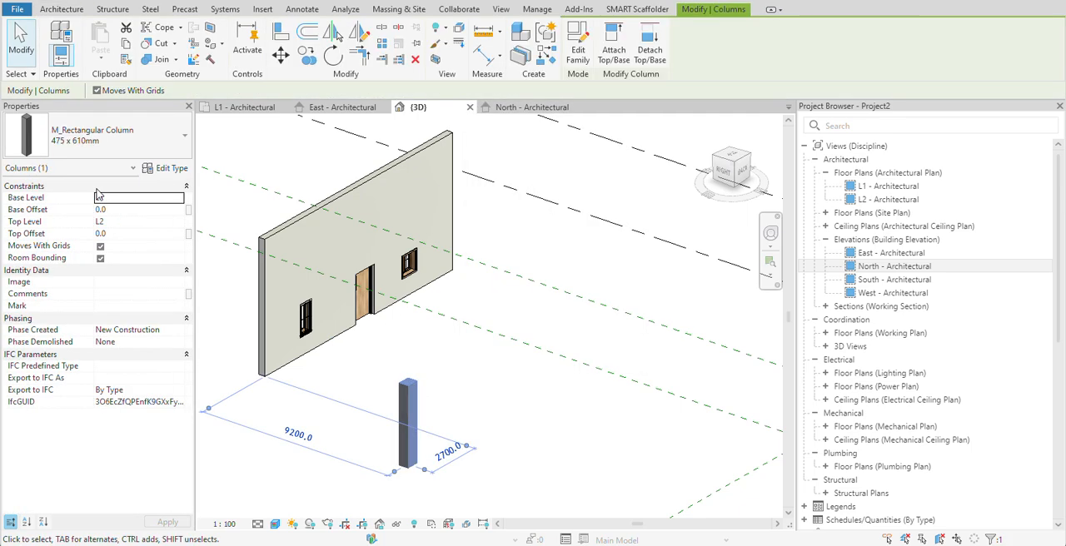
pyautogui.click(127, 141)
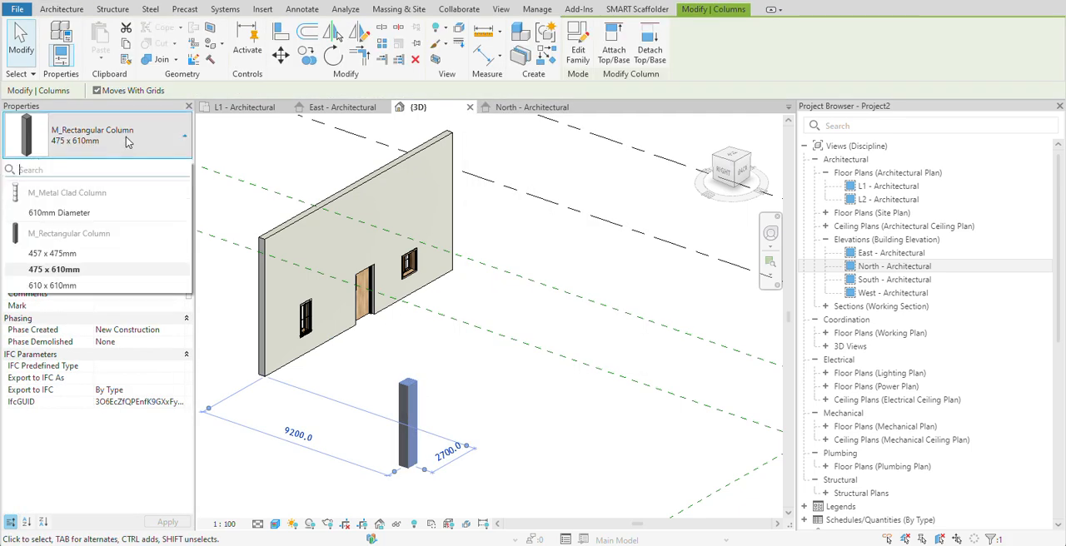
pyautogui.click(52, 214)
pyautogui.scroll(5, 433, 374)
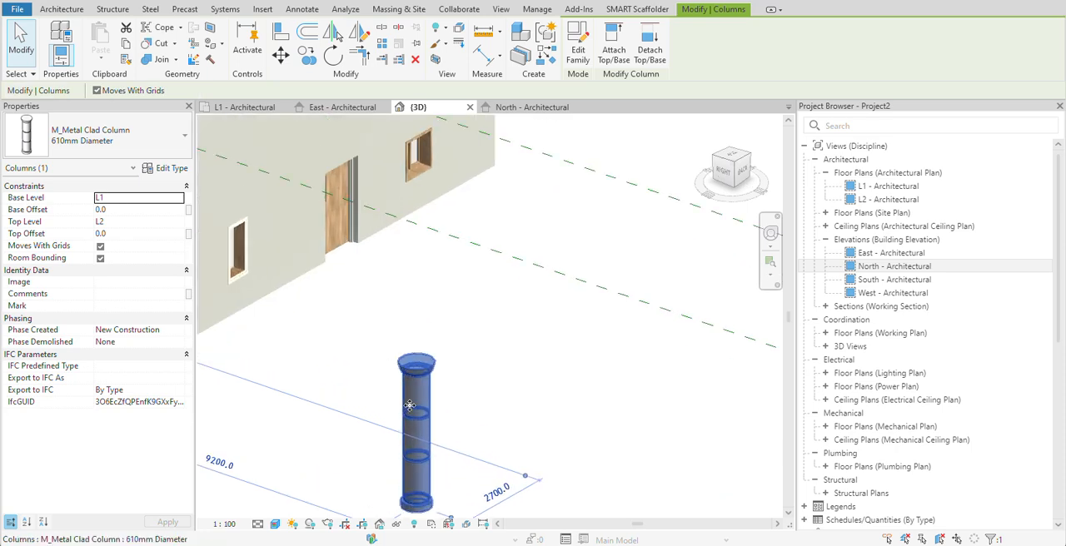
pyautogui.click(547, 364)
pyautogui.scroll(1, 407, 327)
pyautogui.click(407, 326)
pyautogui.scroll(-4, 517, 349)
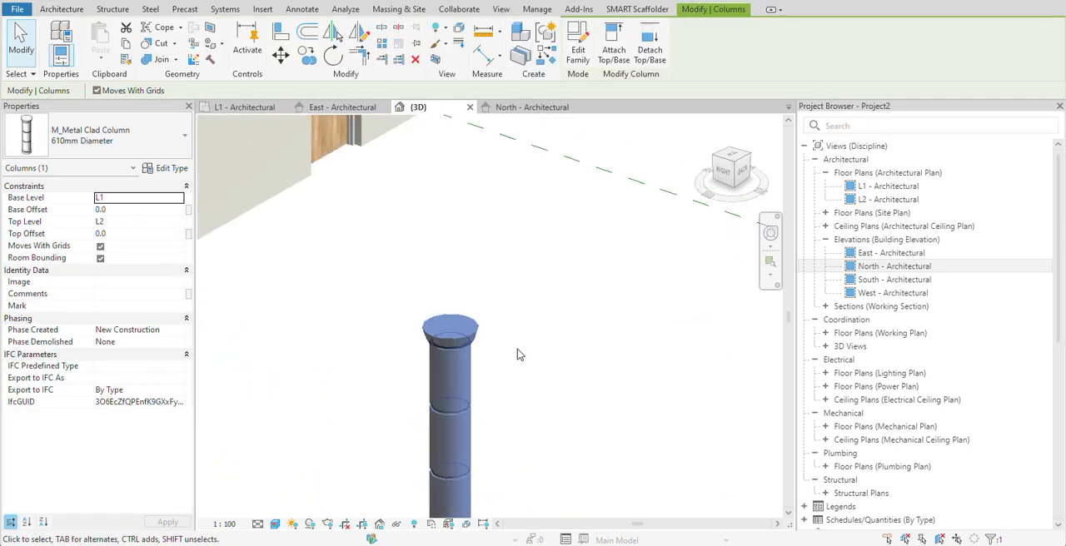
# - Open the metal clad column's family for editing, select its revolved body, and load the family back into the project
pyautogui.click(577, 48)
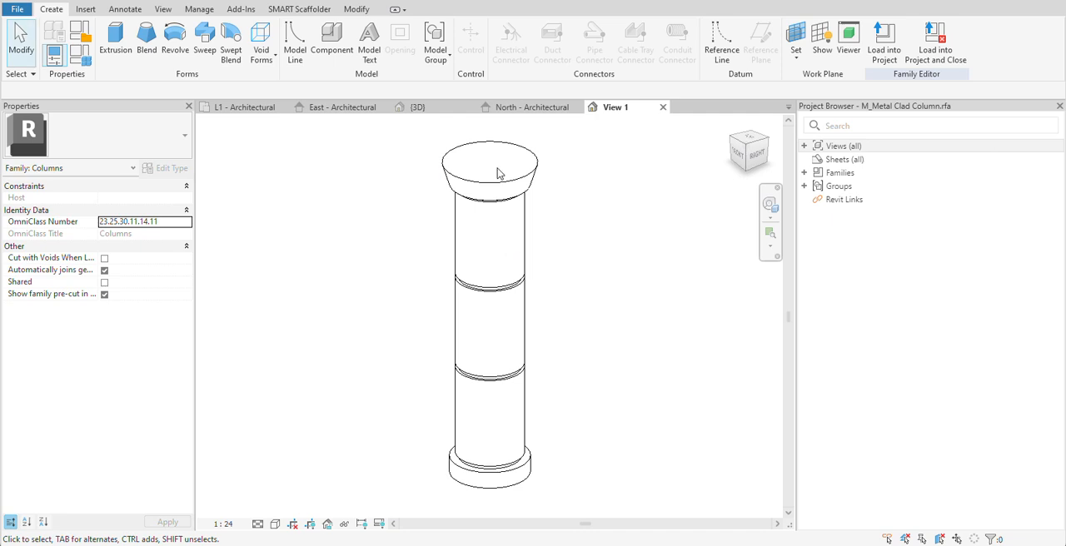
pyautogui.click(523, 263)
pyautogui.scroll(-2, 523, 262)
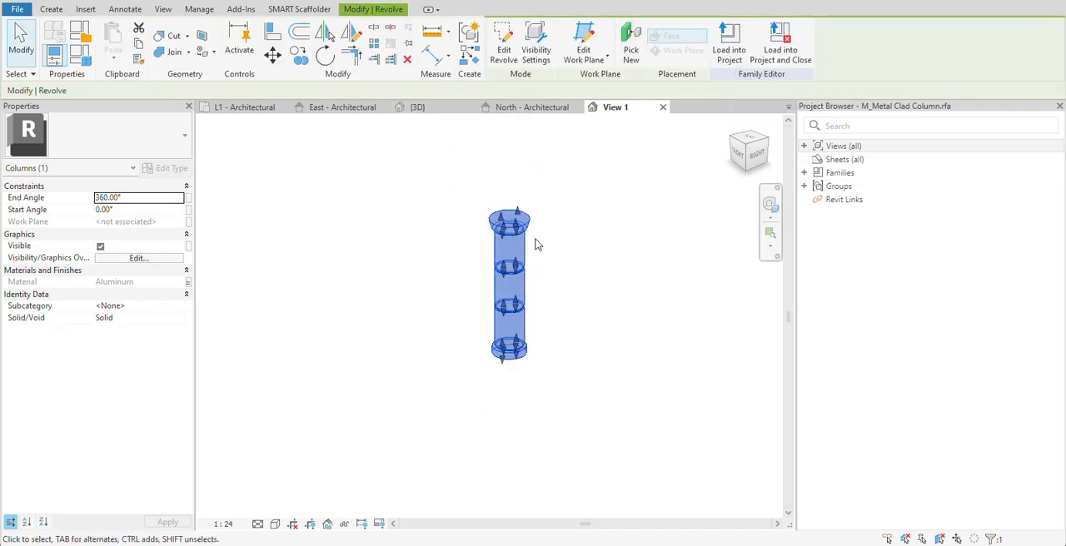
pyautogui.click(726, 46)
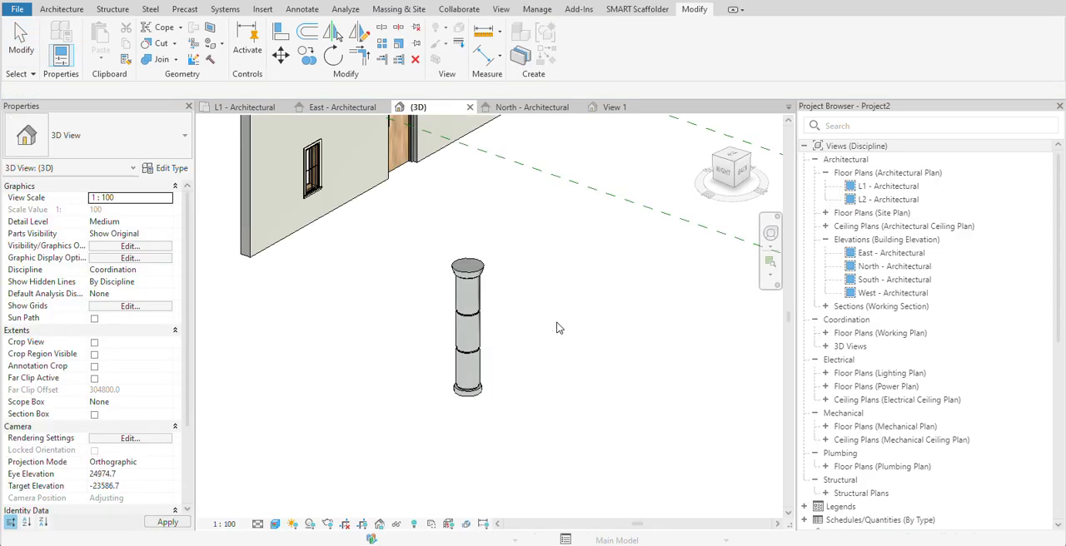
# - Start loading a new family from the metal clad column's type properties and open the Columns folder of the US library
pyautogui.click(481, 268)
pyautogui.scroll(-3, 647, 288)
pyautogui.moveTo(646, 287); pyautogui.dragTo(544, 293, button='middle')
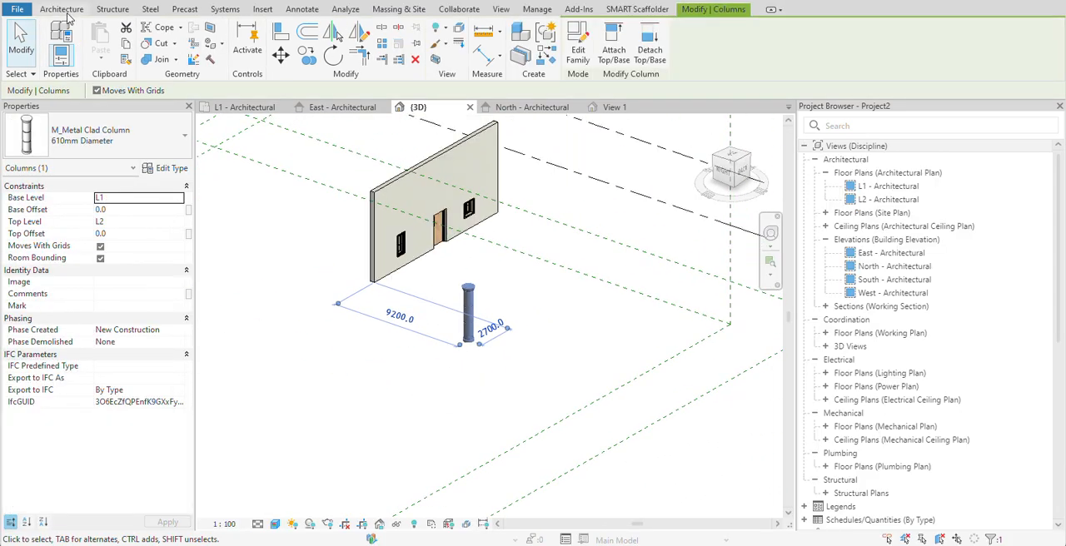
pyautogui.click(166, 168)
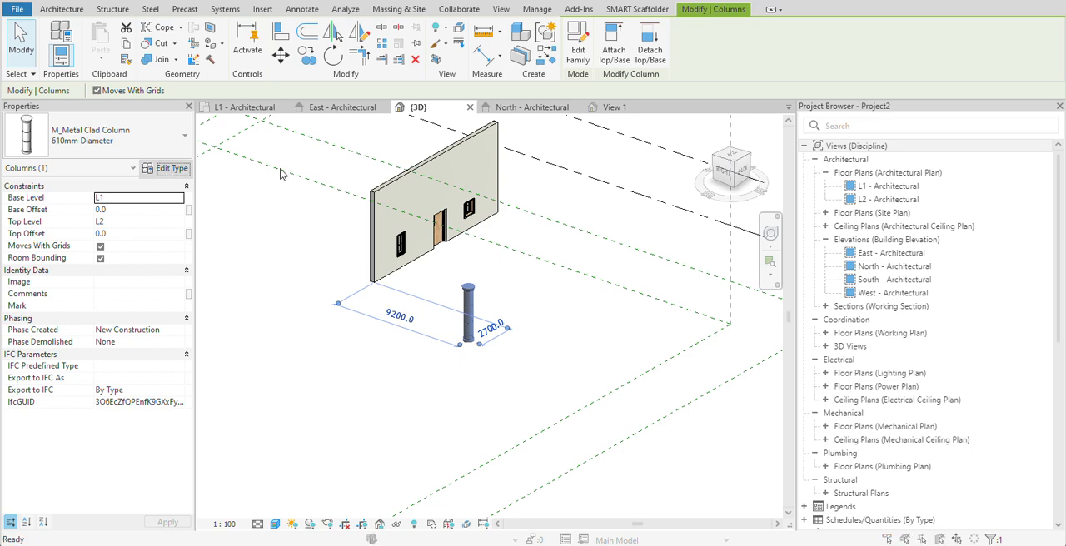
pyautogui.click(758, 151)
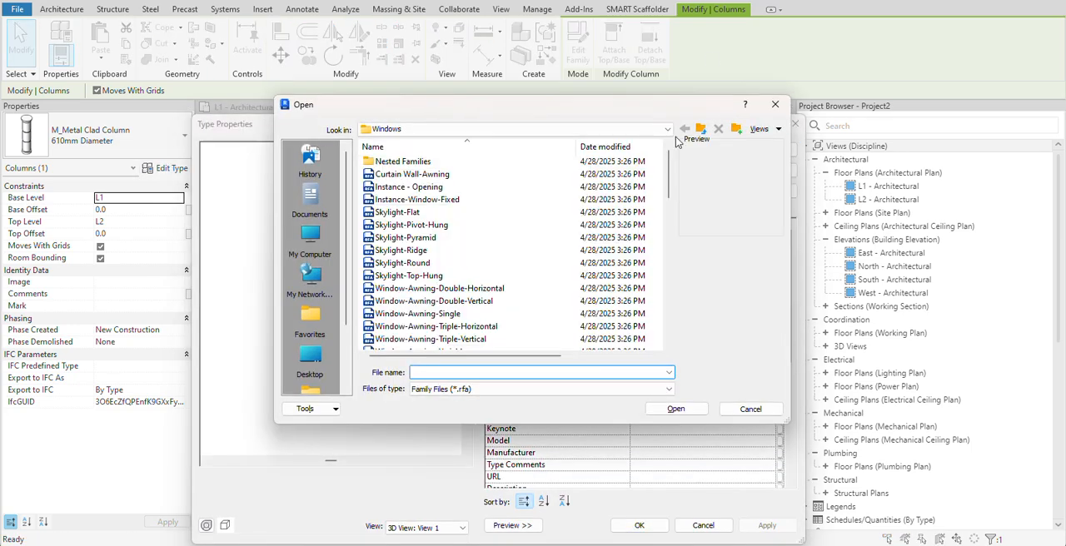
pyautogui.click(469, 129)
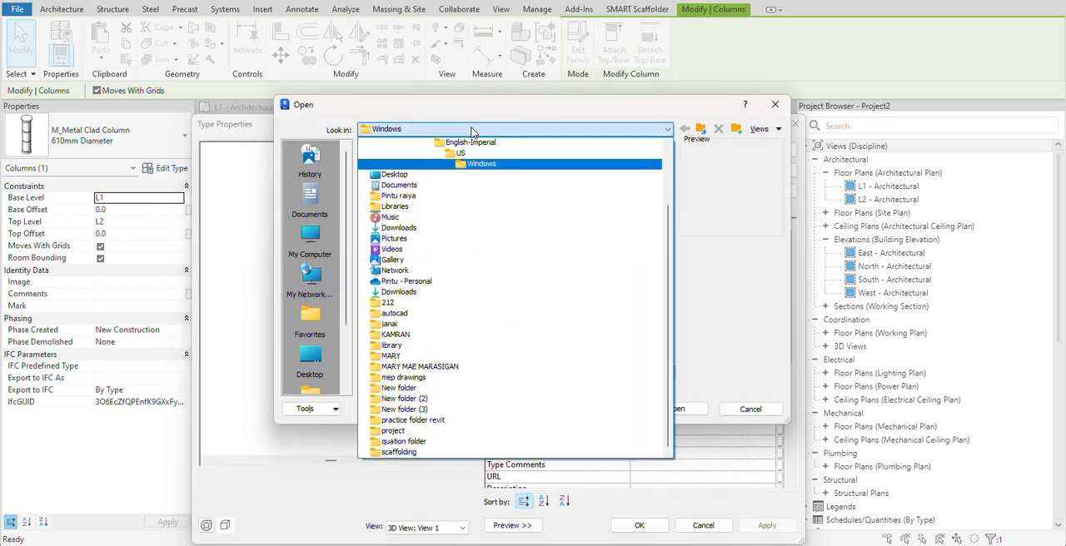
pyautogui.click(465, 154)
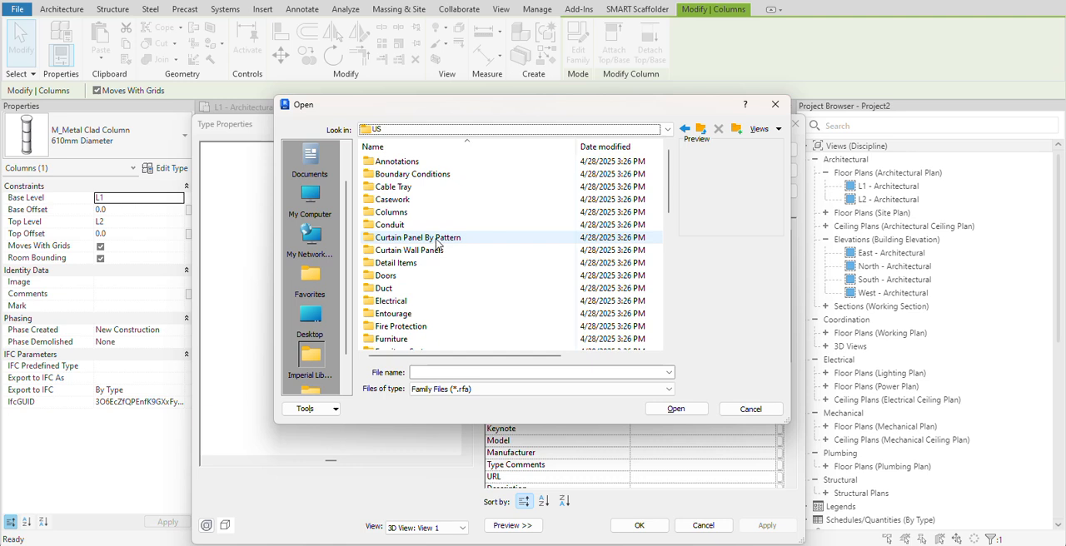
pyautogui.scroll(-6, 437, 242)
pyautogui.scroll(-4, 420, 273)
pyautogui.scroll(2, 412, 296)
pyautogui.scroll(5, 408, 306)
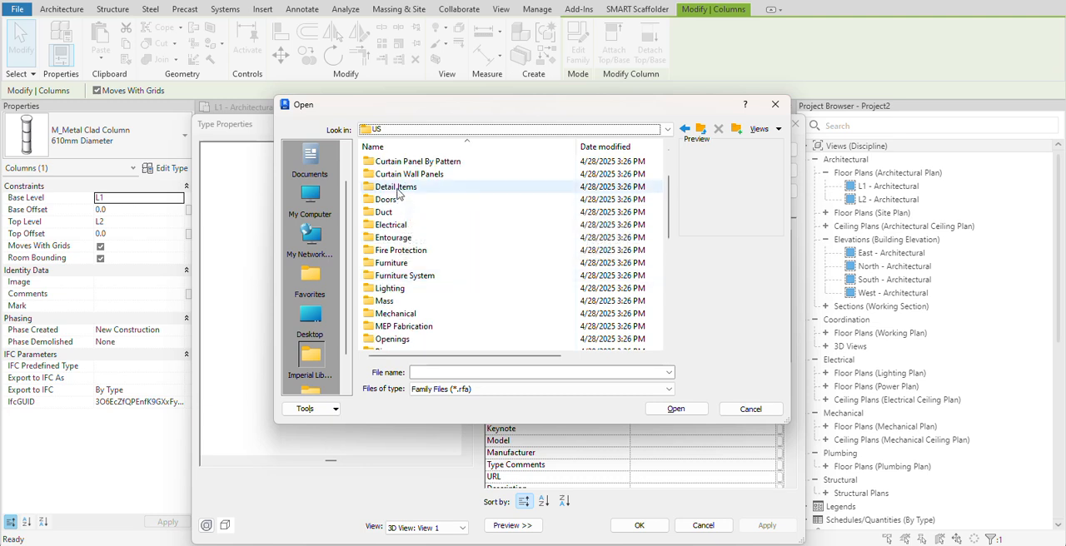
pyautogui.scroll(2, 398, 200)
pyautogui.click(396, 214)
pyautogui.doubleClick(397, 216)
# - Preview the column families in the folder, load Doric Column and apply its 16' Height (10 2/3 x Dia.) type to the selected column
pyautogui.click(410, 162)
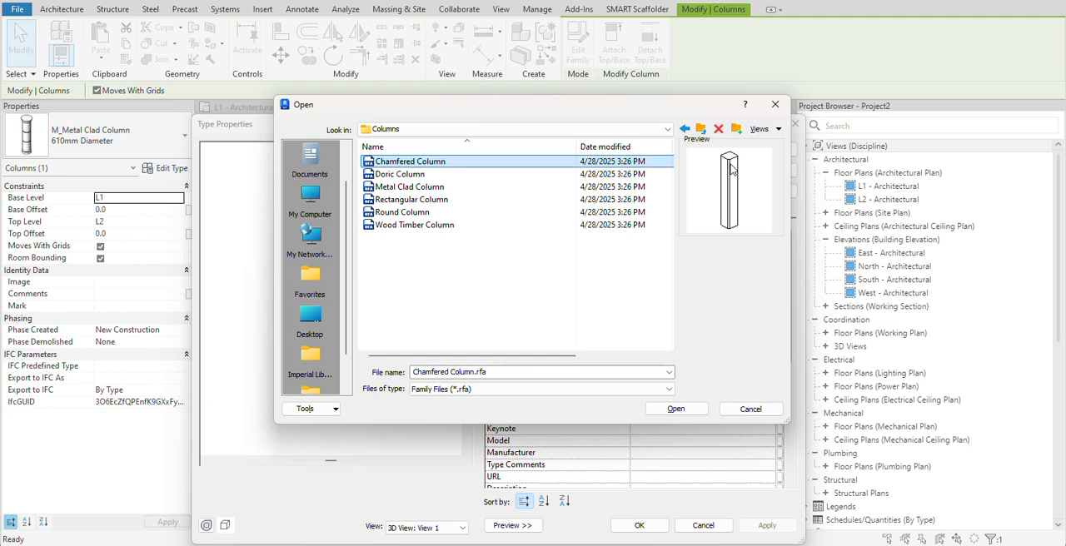
pyautogui.click(437, 176)
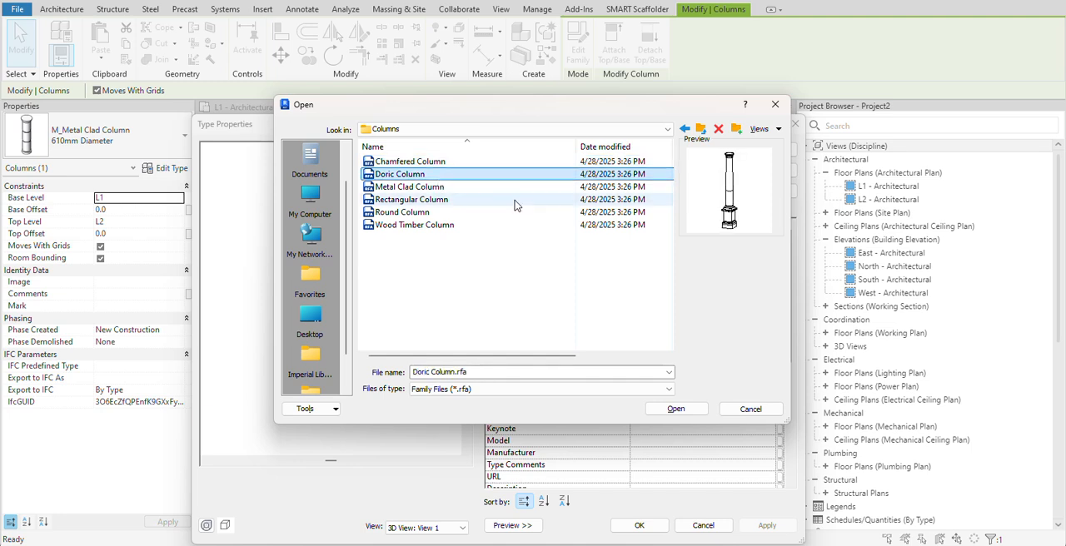
pyautogui.click(451, 188)
pyautogui.click(403, 203)
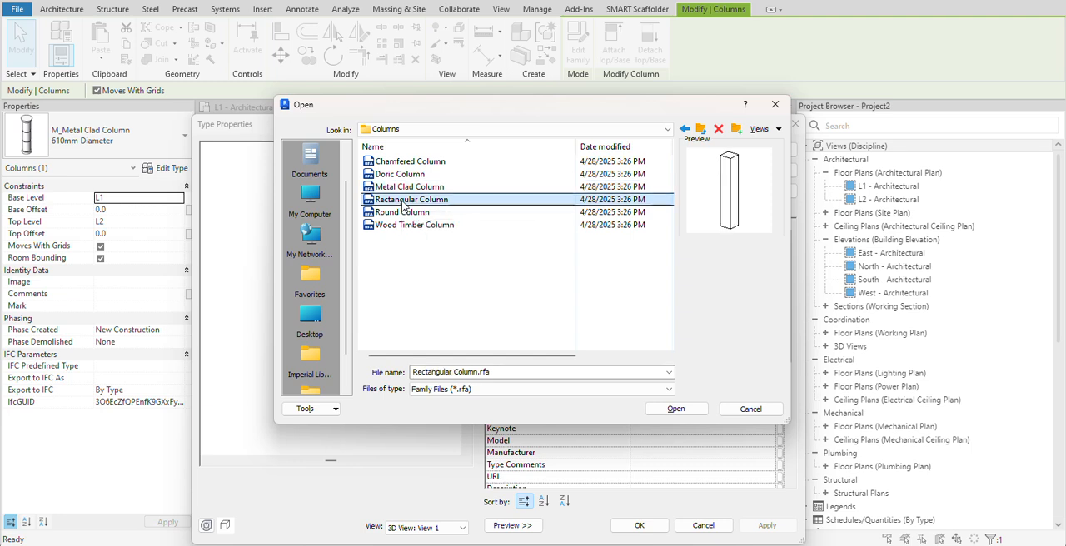
pyautogui.click(404, 213)
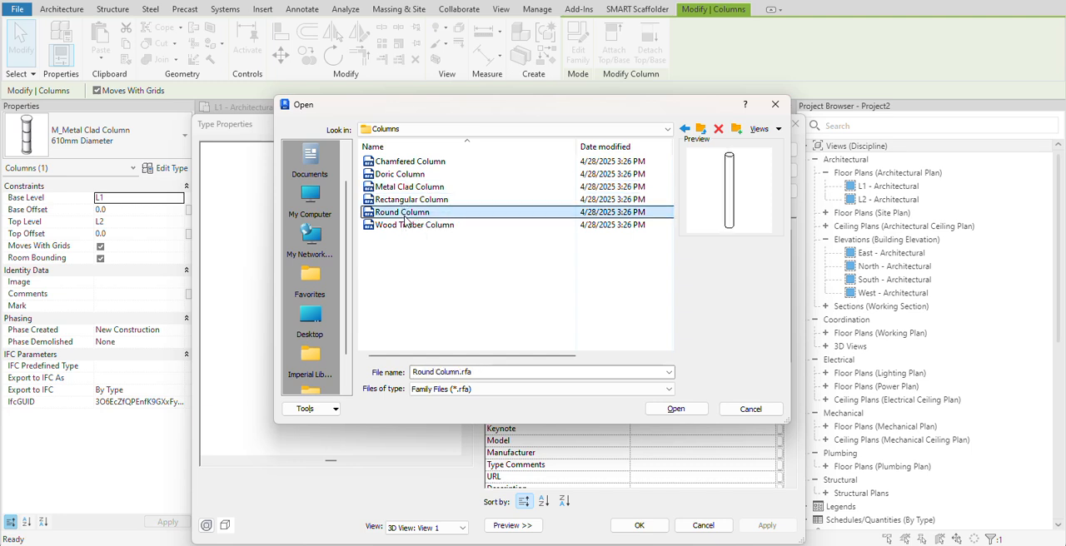
pyautogui.click(408, 226)
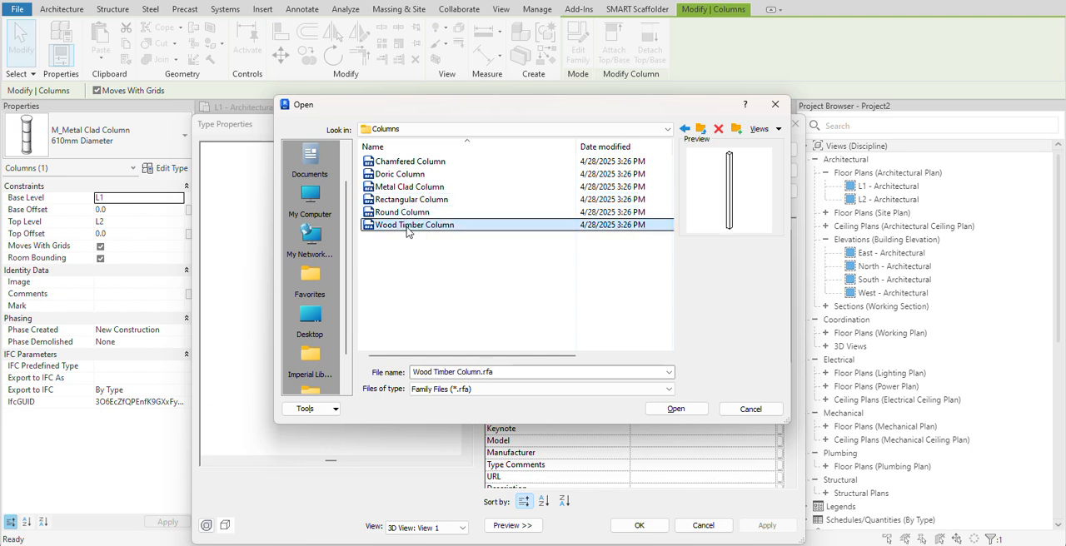
pyautogui.click(401, 175)
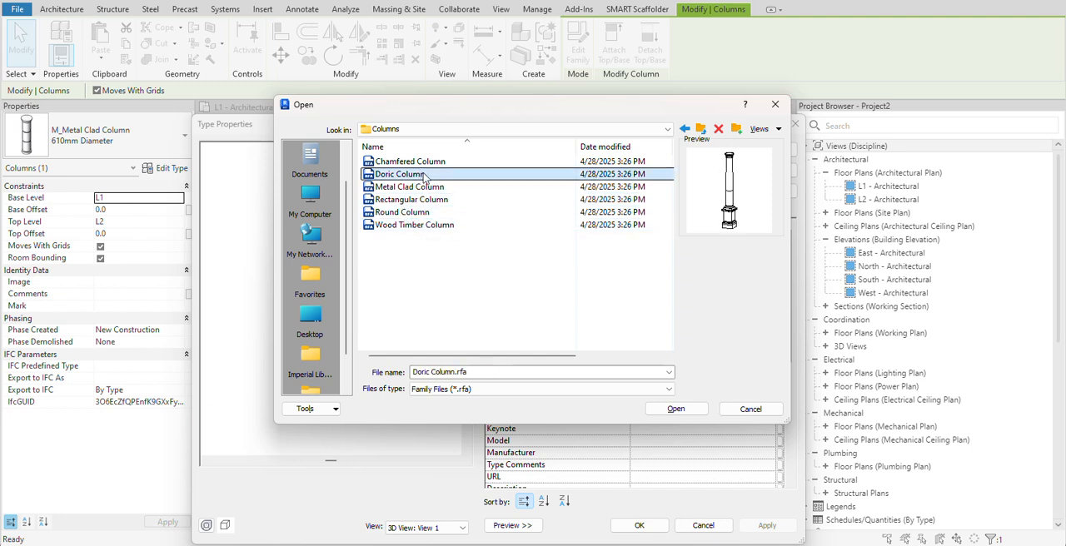
pyautogui.click(676, 410)
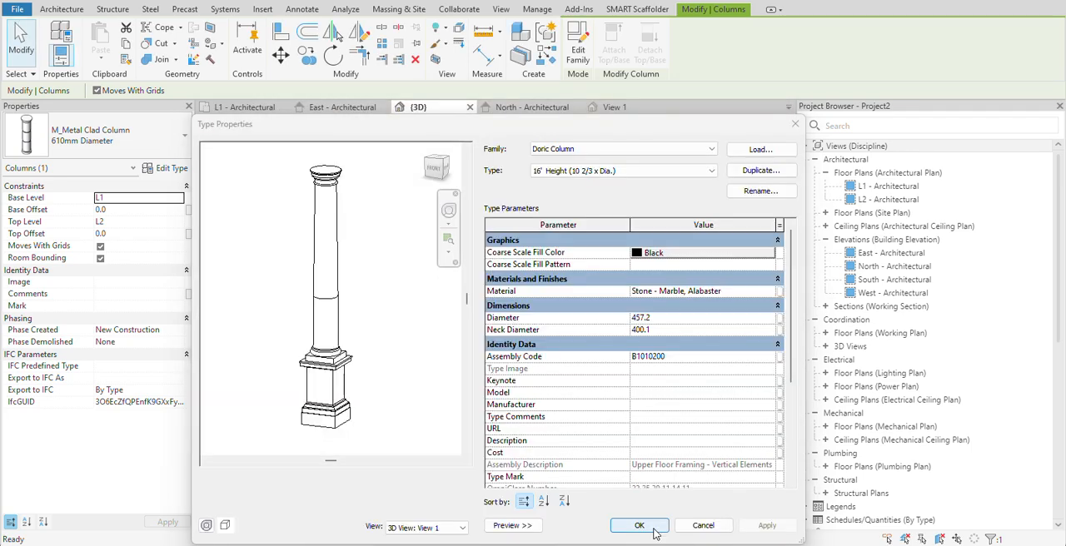
pyautogui.click(639, 525)
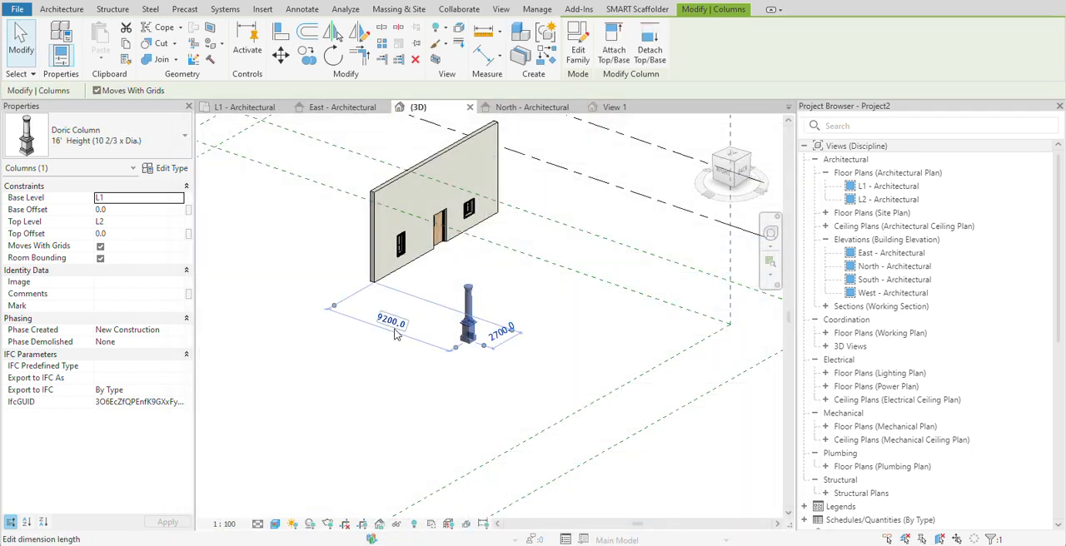
pyautogui.scroll(4, 595, 295)
pyautogui.click(594, 295)
pyautogui.scroll(2, 483, 318)
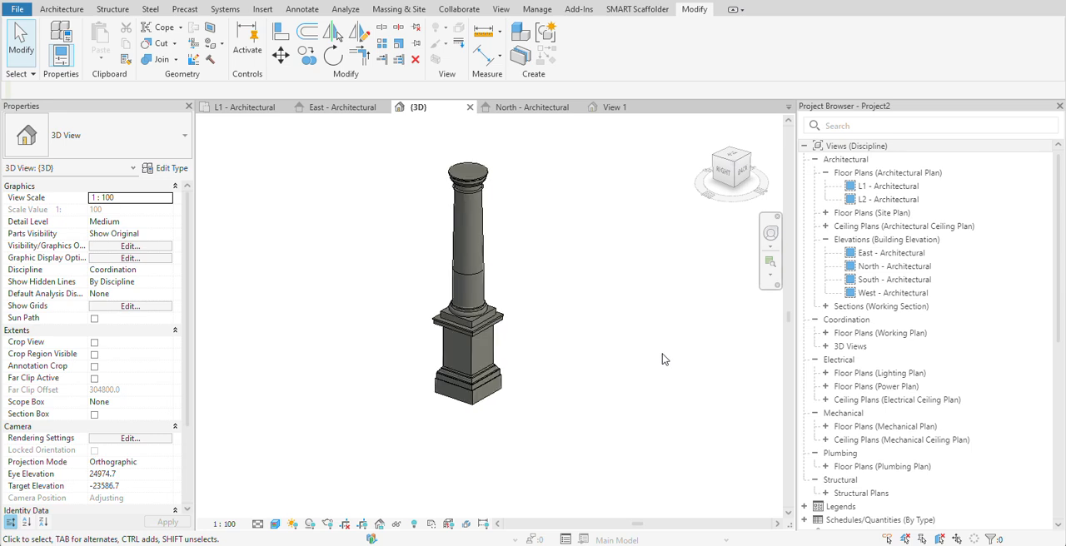
pyautogui.scroll(-3, 663, 359)
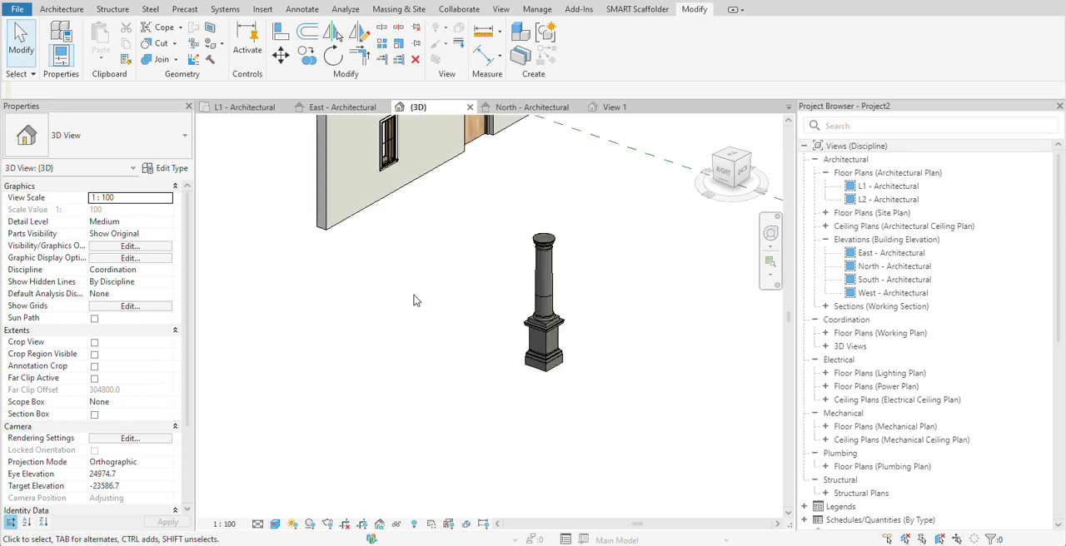
# - Start a Roof by Footprint and move the roof to level L2
pyautogui.click(66, 9)
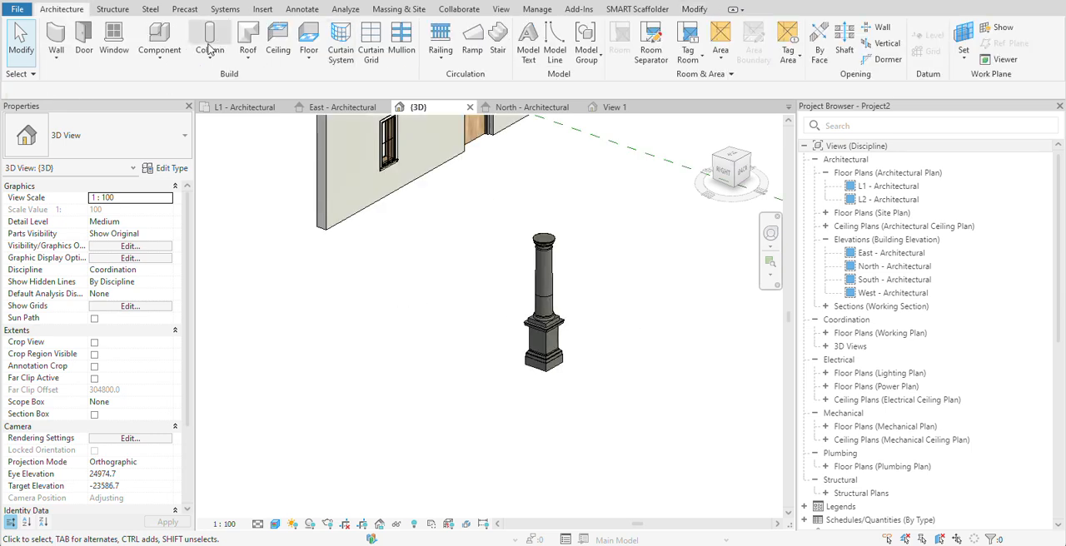
pyautogui.click(255, 67)
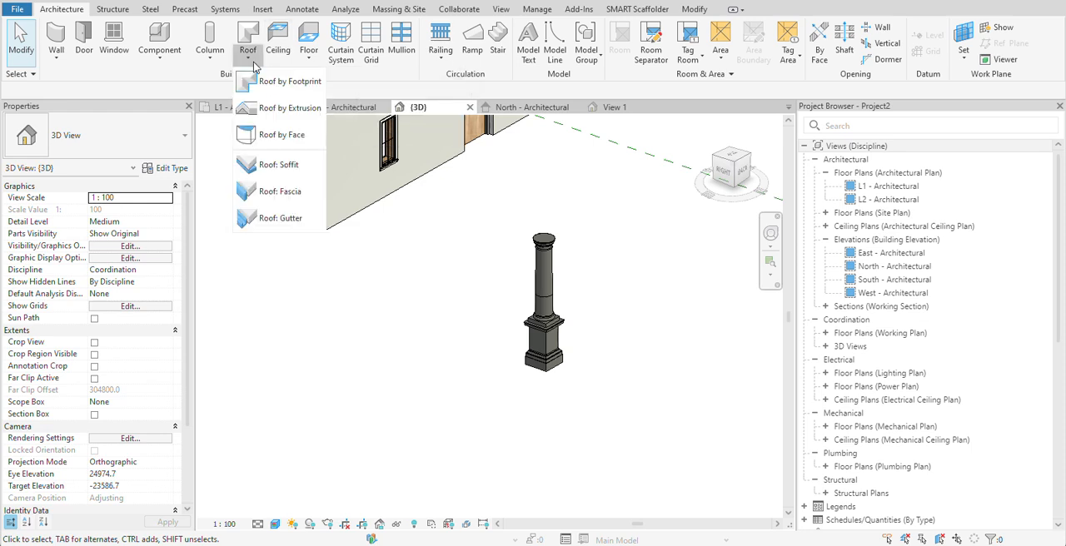
pyautogui.click(301, 92)
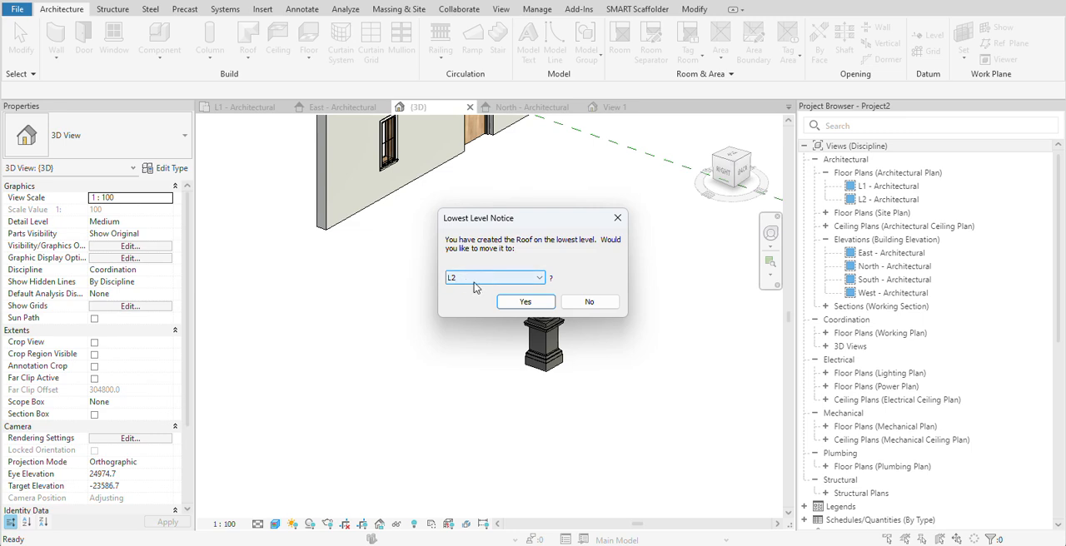
pyautogui.click(526, 302)
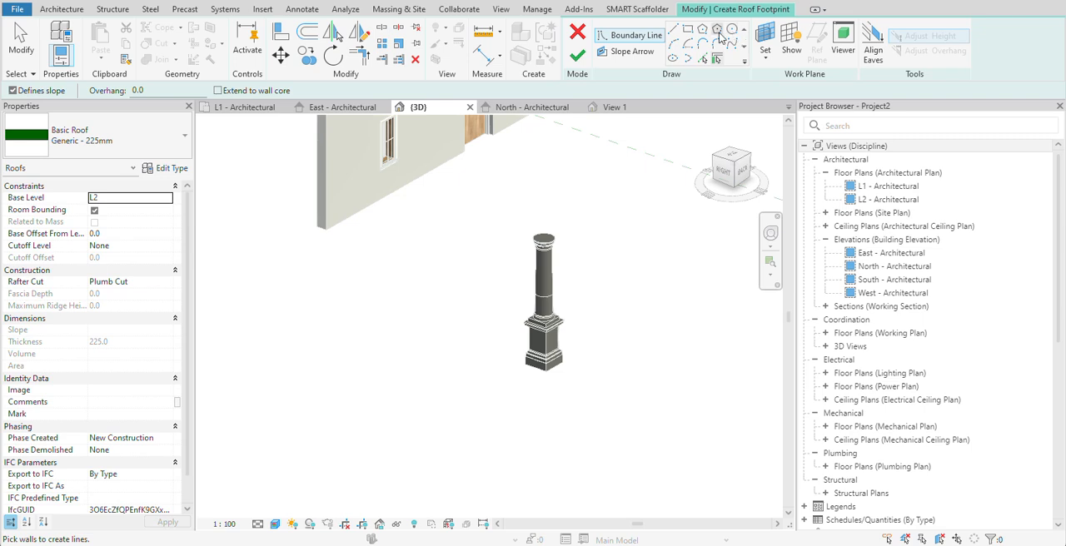
# - Sketch a rectangular, slope-defining roof boundary in the open area beside the wall and Doric column
pyautogui.click(687, 29)
pyautogui.scroll(-2, 410, 288)
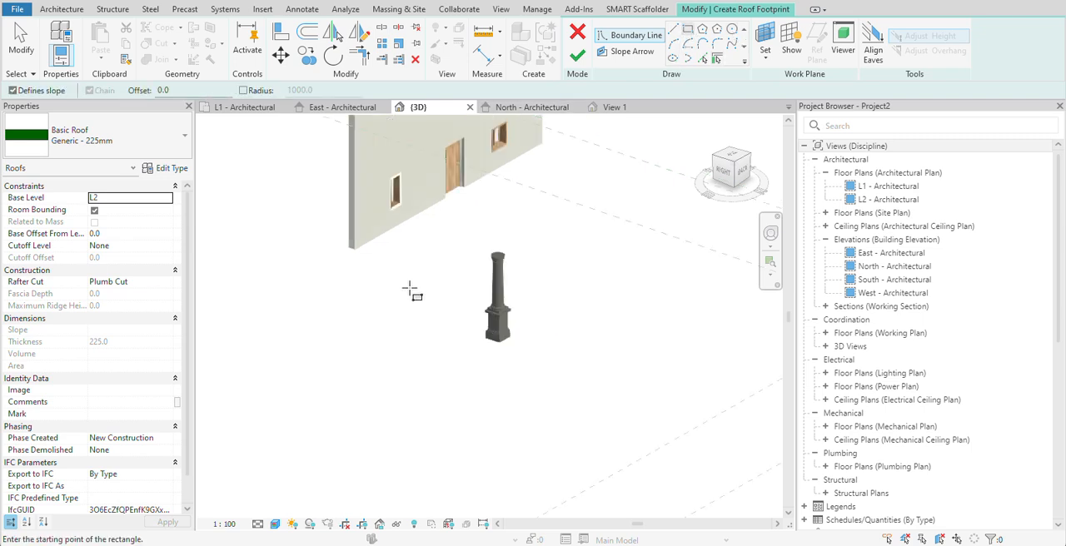
pyautogui.moveTo(410, 289); pyautogui.dragTo(588, 247, button='middle')
pyautogui.click(296, 255)
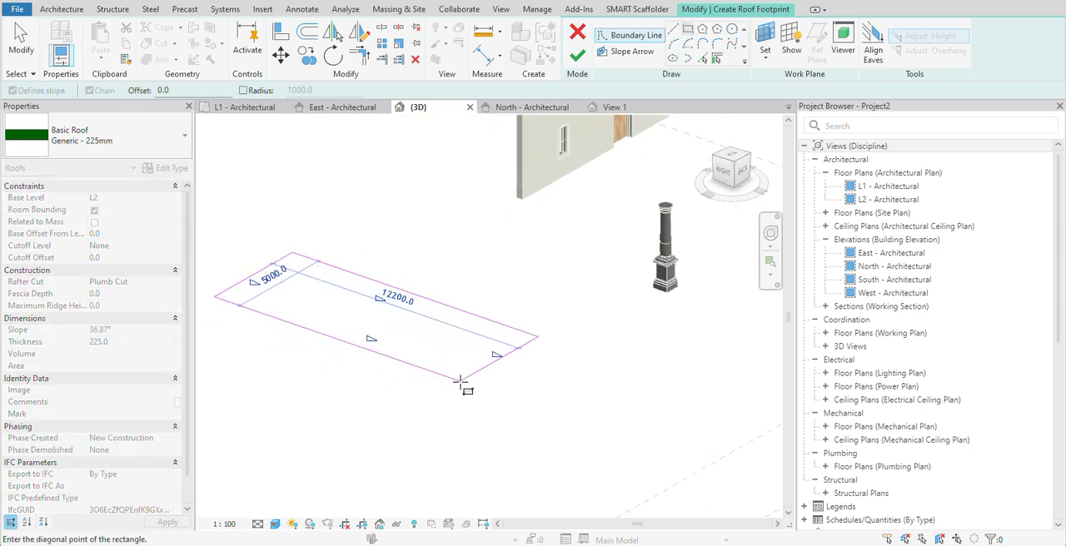
pyautogui.click(469, 427)
pyautogui.rightClick(442, 262)
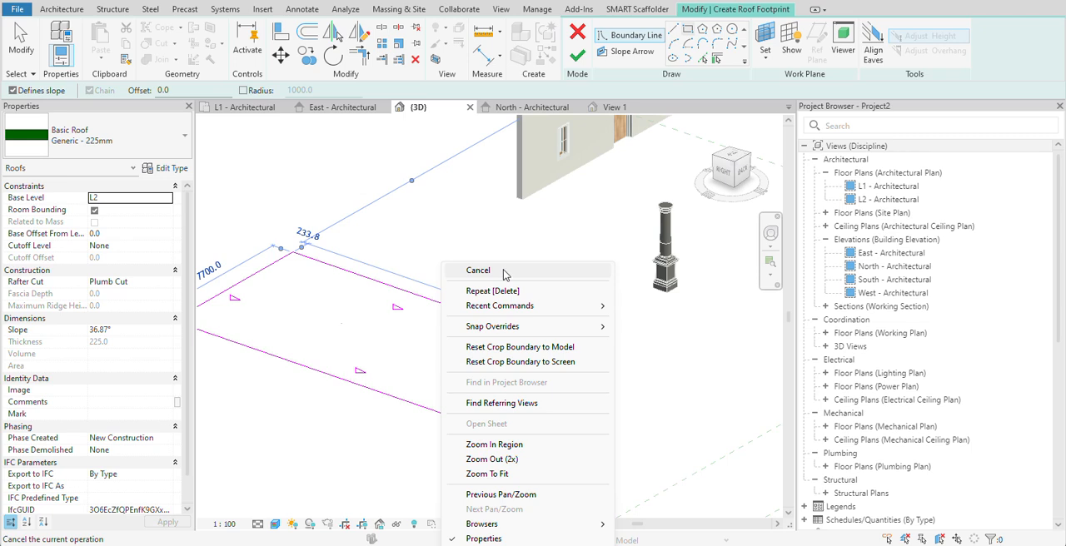
pyautogui.click(504, 271)
pyautogui.scroll(4, 404, 308)
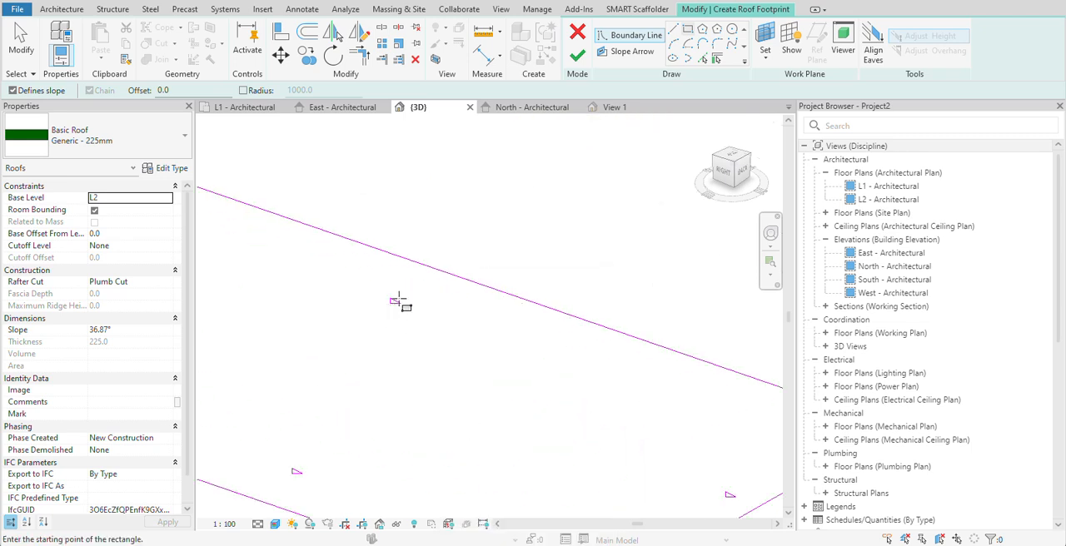
# - End the rectangle sketch and finish the footprint to create the roof with all four edges sloping
pyautogui.scroll(-3, 399, 299)
pyautogui.moveTo(379, 425); pyautogui.dragTo(520, 447, button='middle')
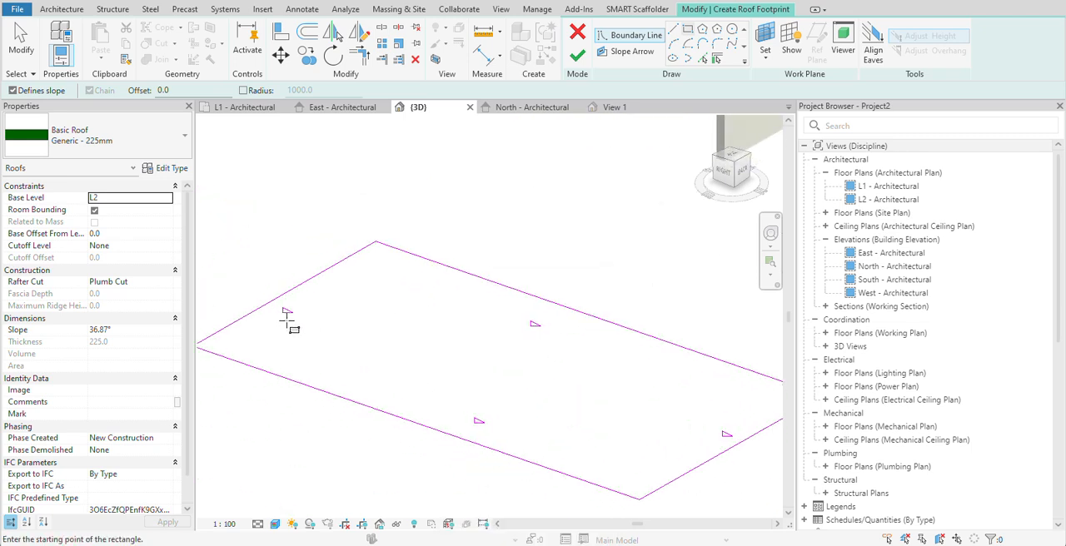
pyautogui.rightClick(383, 290)
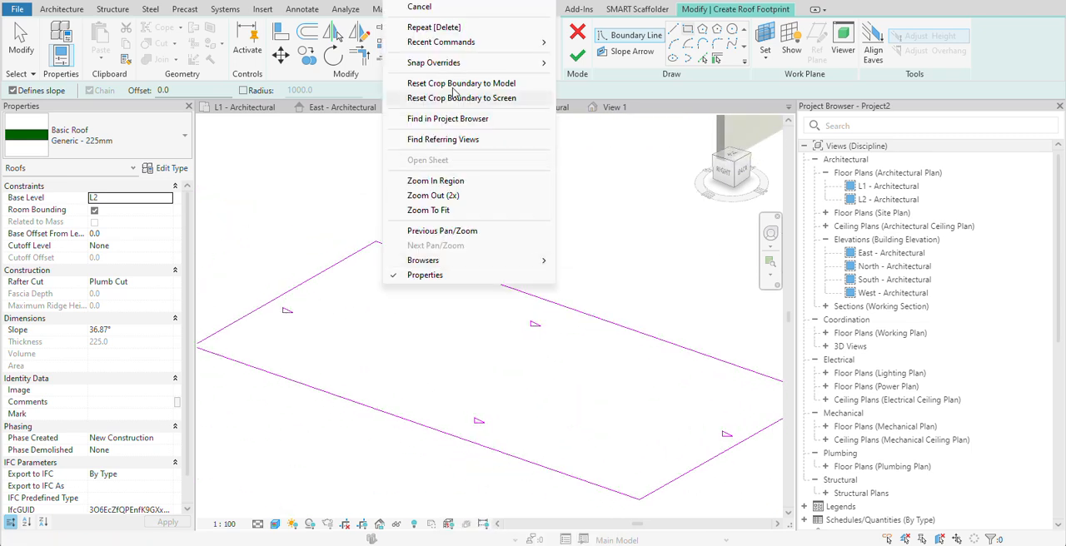
pyautogui.click(447, 7)
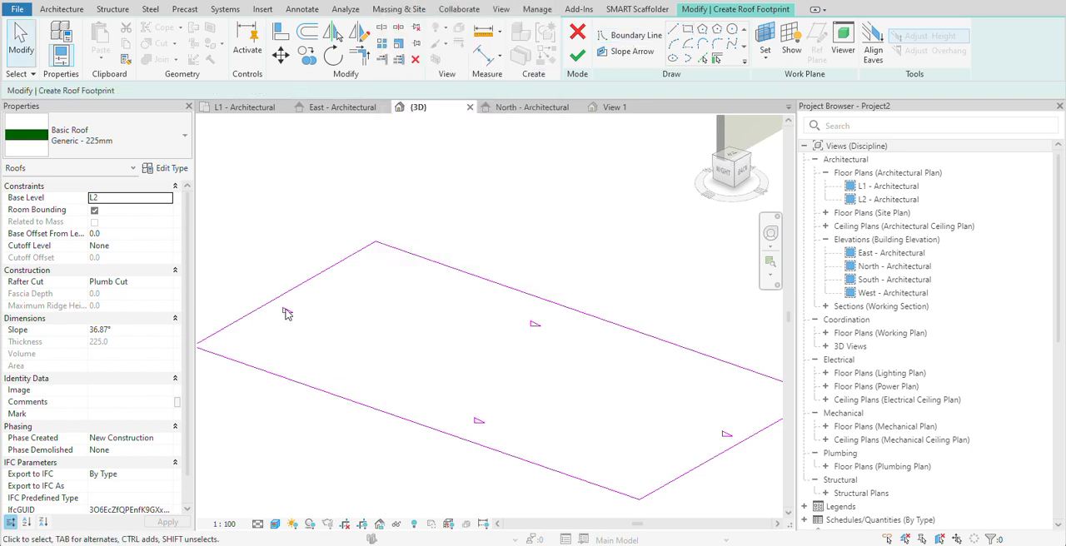
pyautogui.scroll(-3, 304, 299)
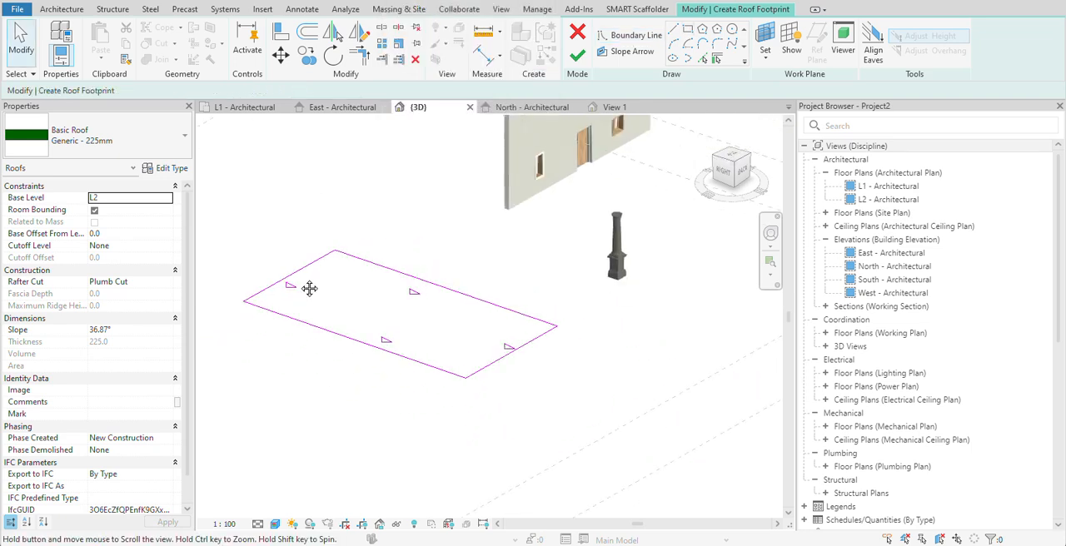
pyautogui.click(577, 56)
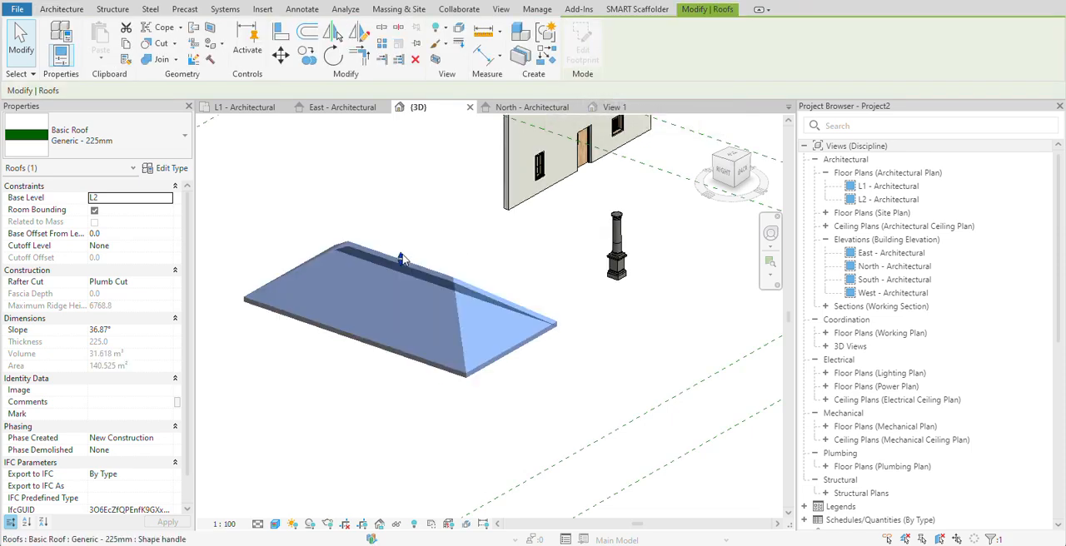
# - Edit the roof's footprint, make the short boundary line at its far end non-slope-defining, and finish the edit
pyautogui.scroll(3, 450, 312)
pyautogui.scroll(-3, 451, 312)
pyautogui.keyDown('shift'); pyautogui.moveTo(466, 325); pyautogui.dragTo(453, 306, button='middle'); pyautogui.keyUp('shift')
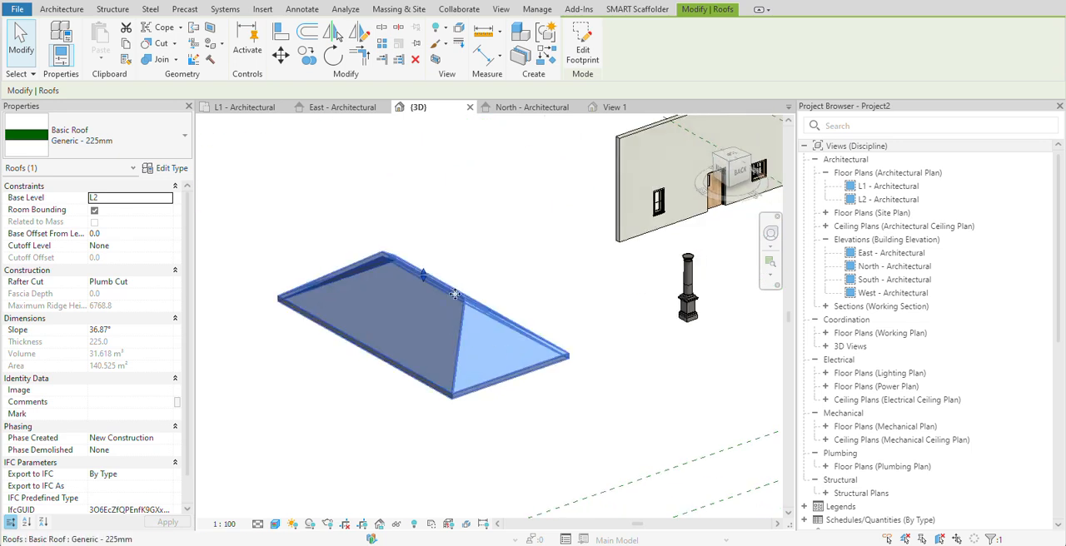
pyautogui.scroll(3, 453, 306)
pyautogui.scroll(-4, 453, 302)
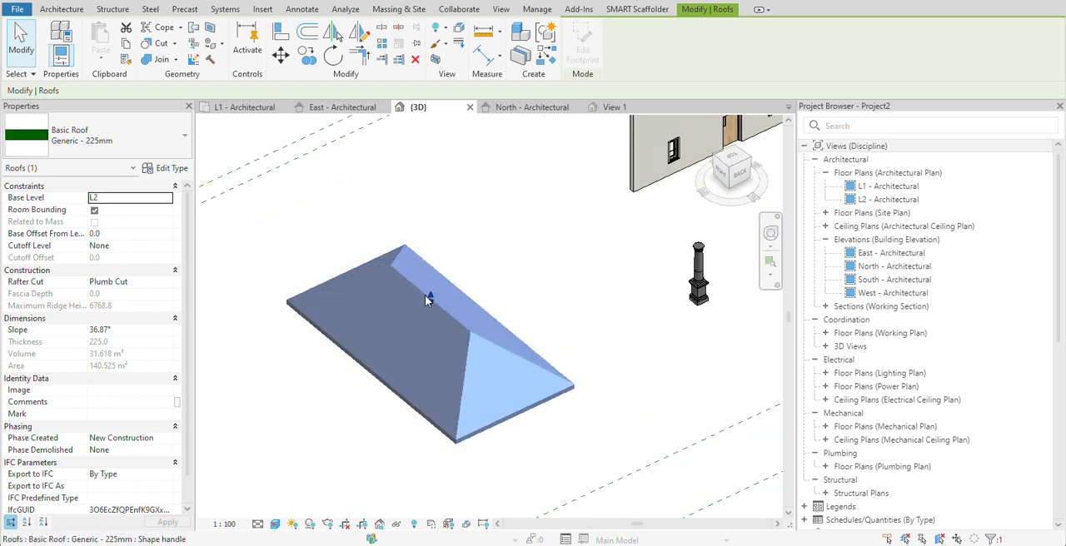
pyautogui.click(582, 45)
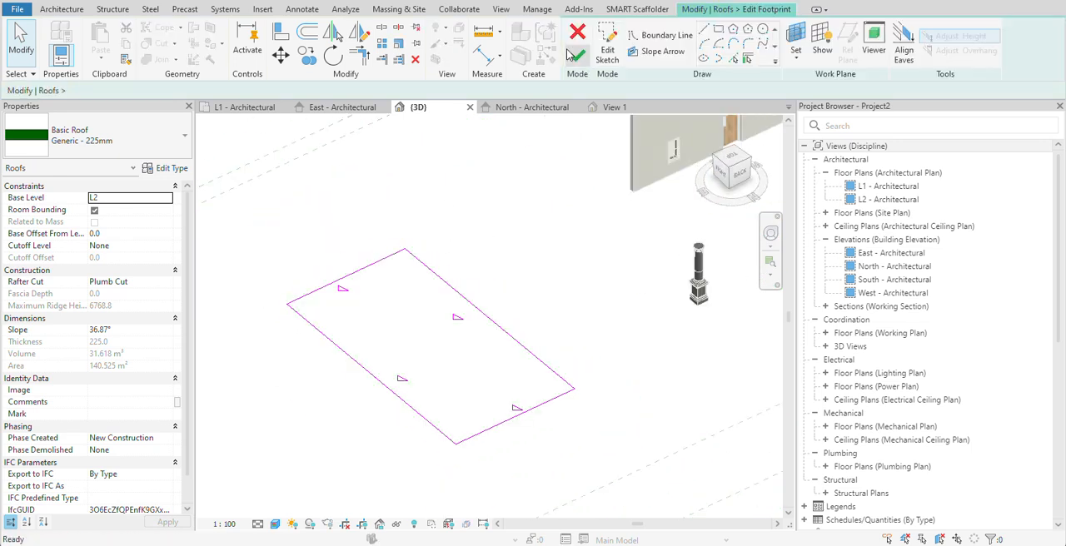
pyautogui.click(360, 280)
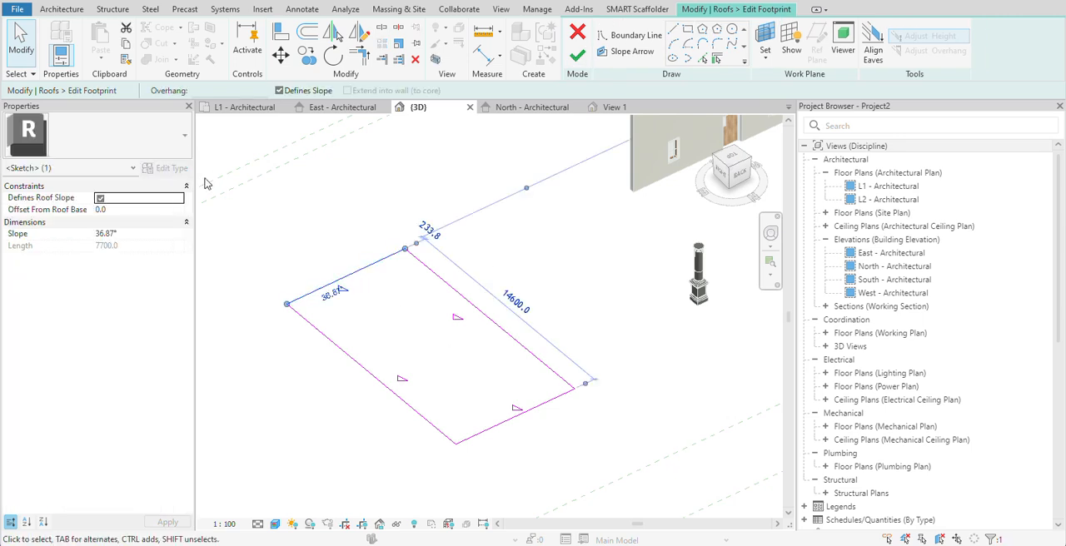
pyautogui.click(281, 91)
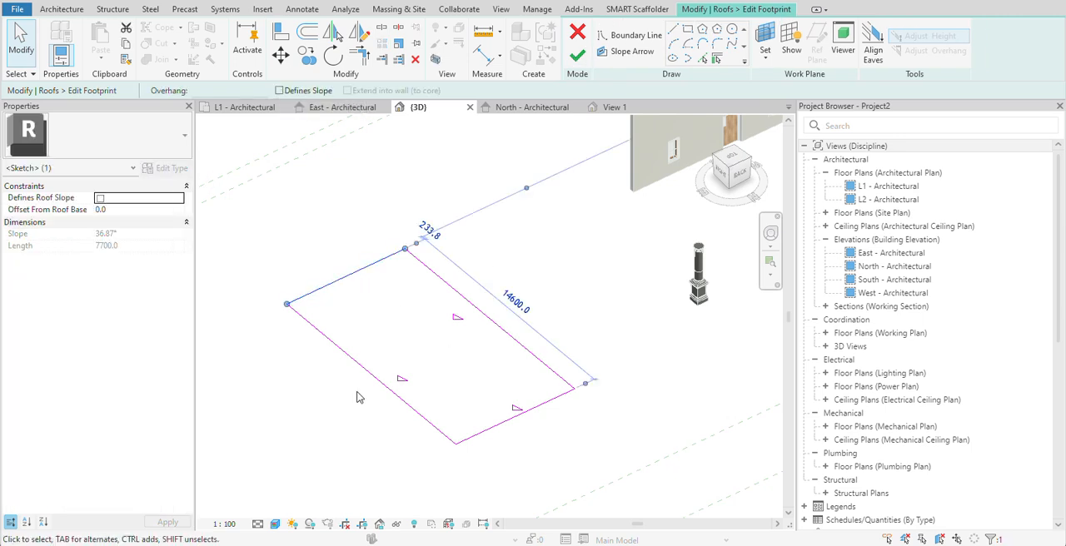
pyautogui.click(577, 55)
pyautogui.click(571, 281)
pyautogui.scroll(1, 369, 341)
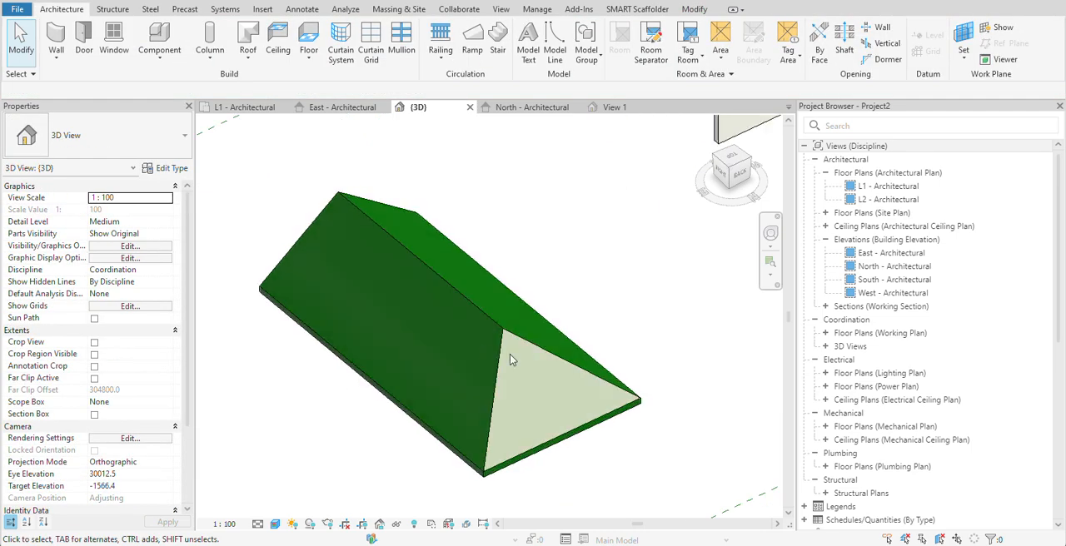
pyautogui.keyDown('shift'); pyautogui.moveTo(325, 277); pyautogui.dragTo(488, 343, button='middle'); pyautogui.keyUp('shift')
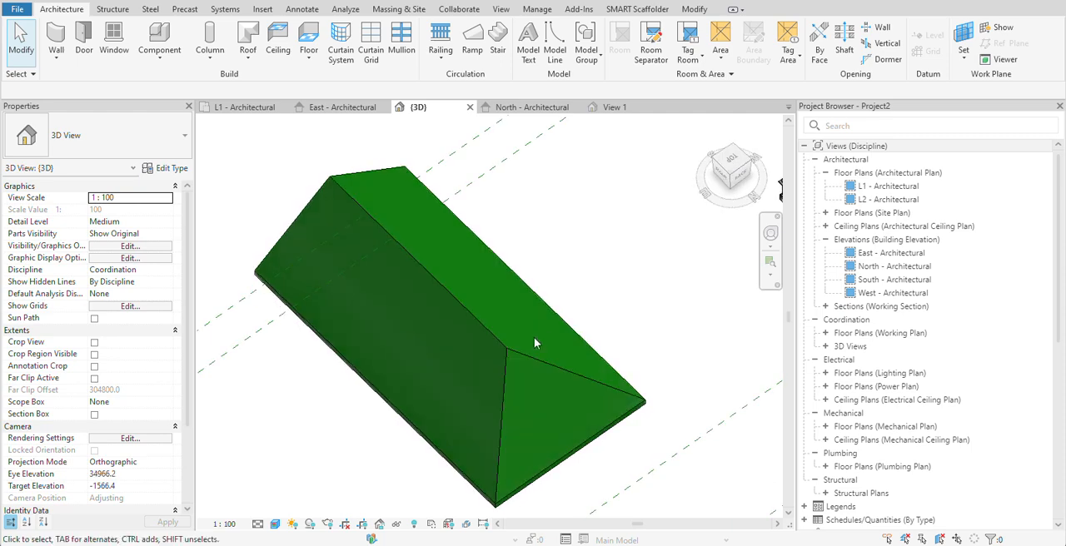
# - Reopen the roof's footprint, turn off slope definition for the three remaining sloped boundary lines, and finish the flat roof
pyautogui.click(465, 306)
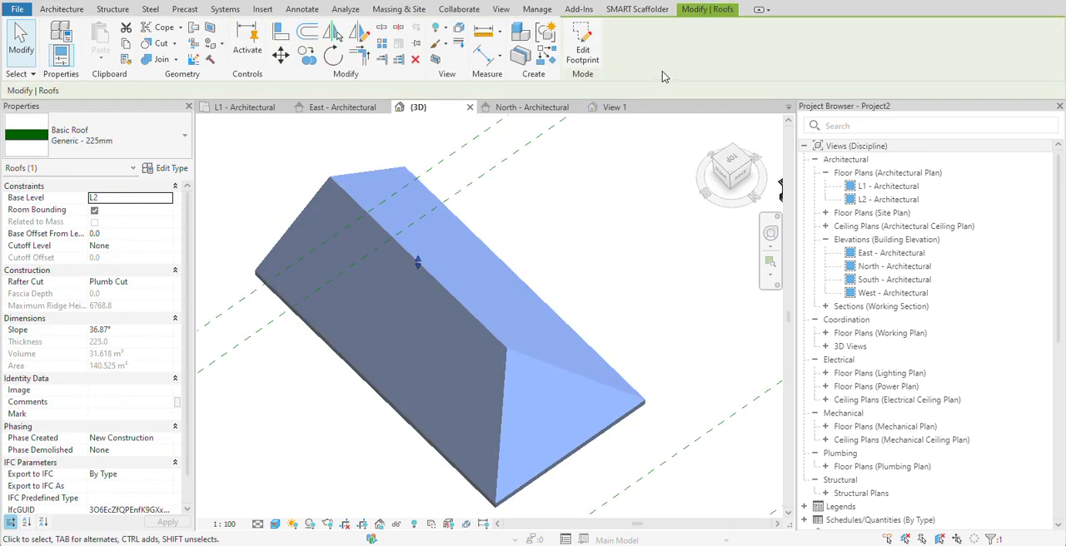
pyautogui.click(584, 56)
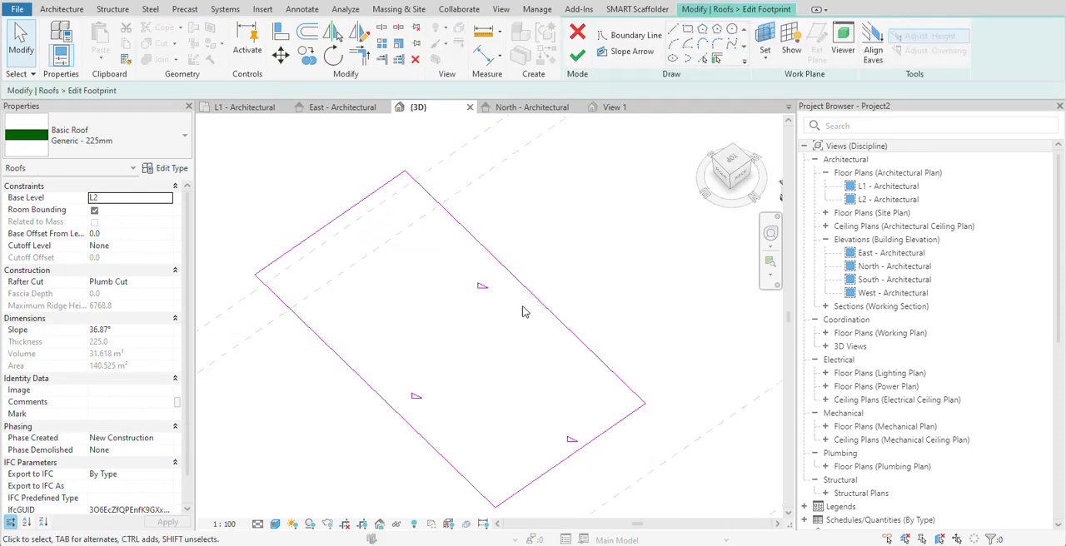
pyautogui.moveTo(592, 254); pyautogui.dragTo(346, 465)
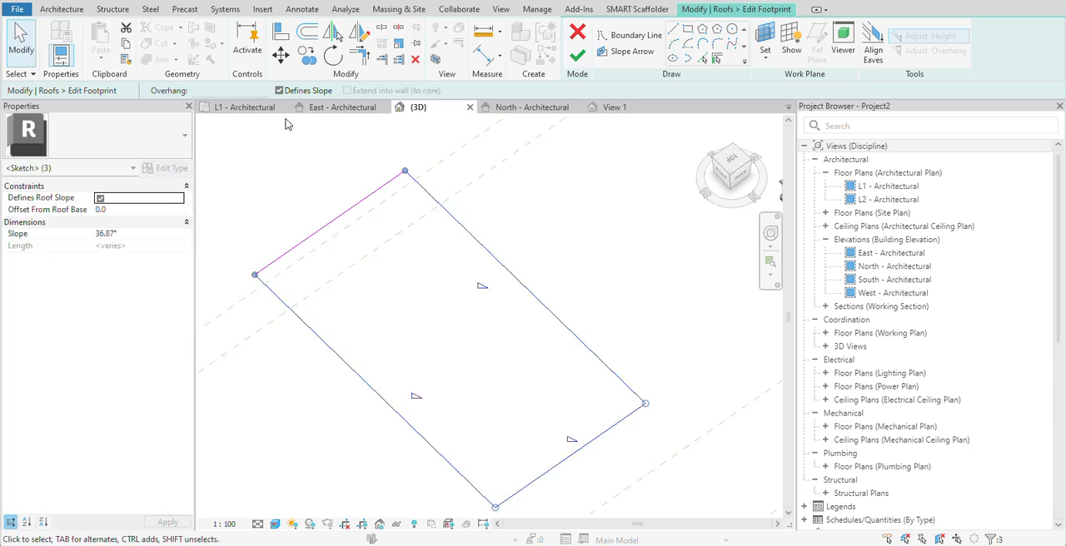
pyautogui.click(283, 92)
pyautogui.click(580, 243)
pyautogui.scroll(-2, 581, 244)
pyautogui.moveTo(580, 243); pyautogui.dragTo(555, 192, button='middle')
pyautogui.click(577, 55)
pyautogui.scroll(2, 452, 275)
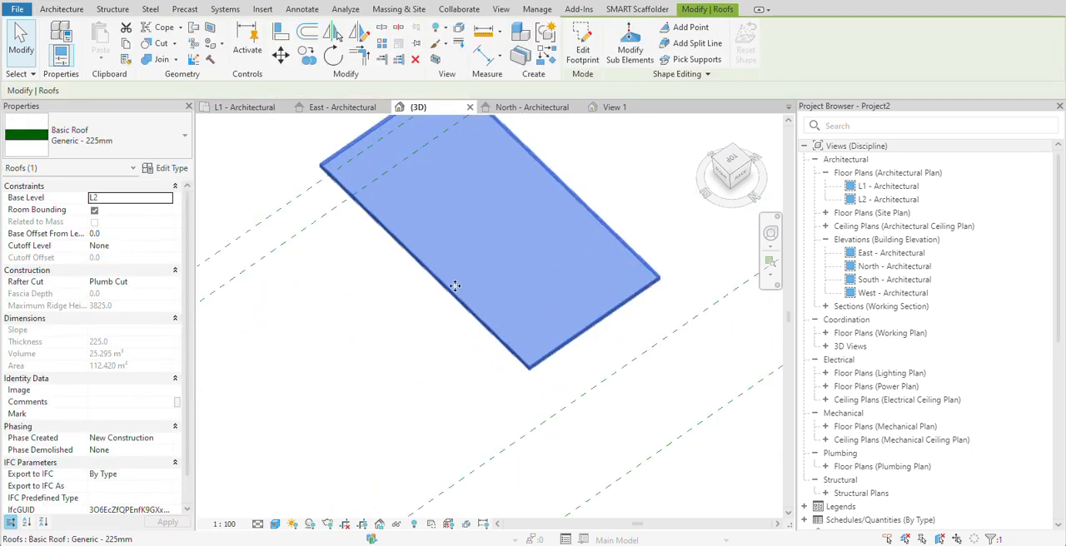
pyautogui.scroll(-2, 420, 333)
pyautogui.moveTo(509, 224); pyautogui.dragTo(452, 267, button='middle')
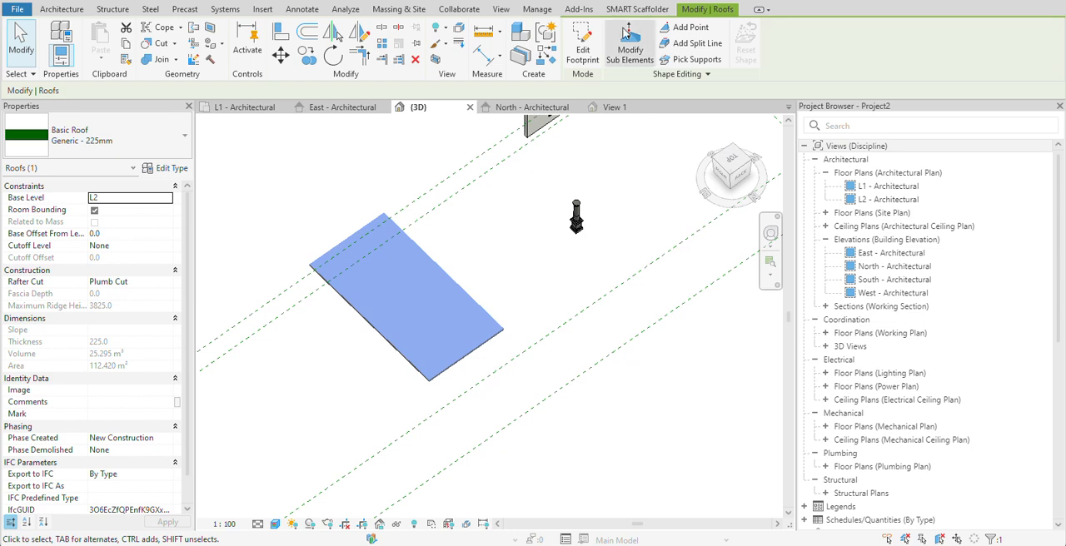
# - Edit the flat roof's footprint and sketch an inner rectangle about 4700 by 11000 mm inside its boundary
pyautogui.click(580, 51)
pyautogui.scroll(2, 388, 294)
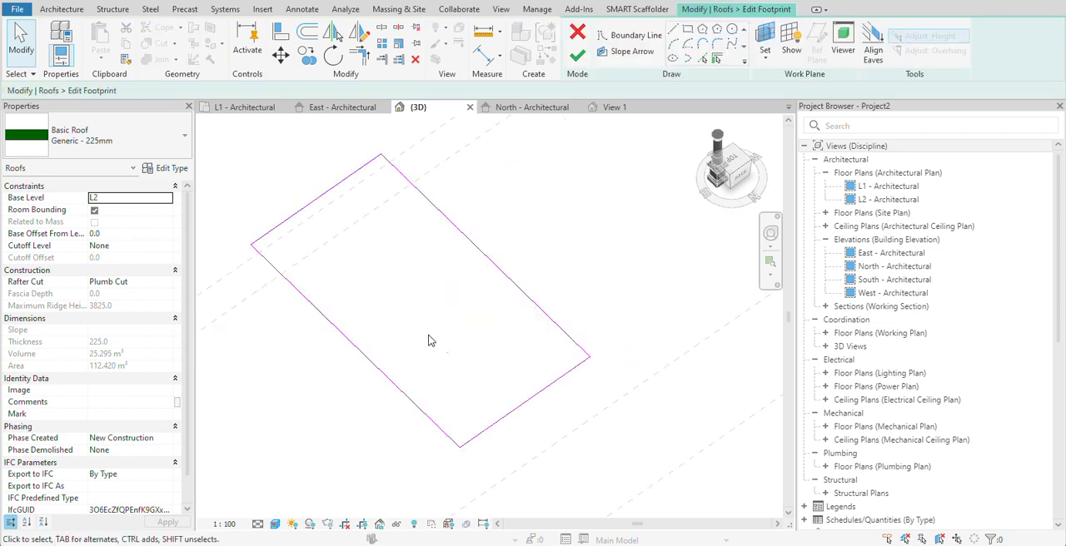
pyautogui.click(687, 29)
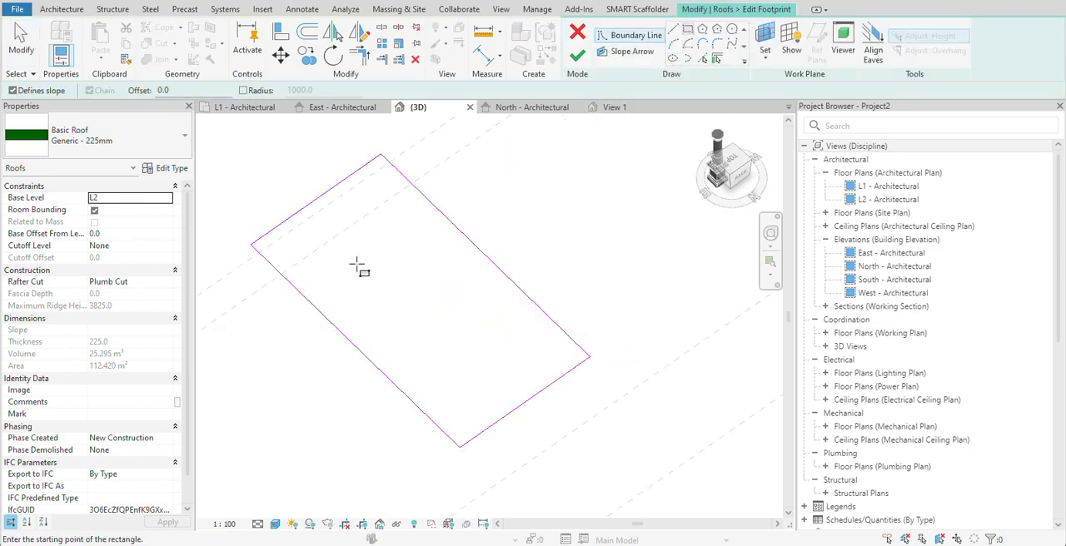
pyautogui.click(304, 251)
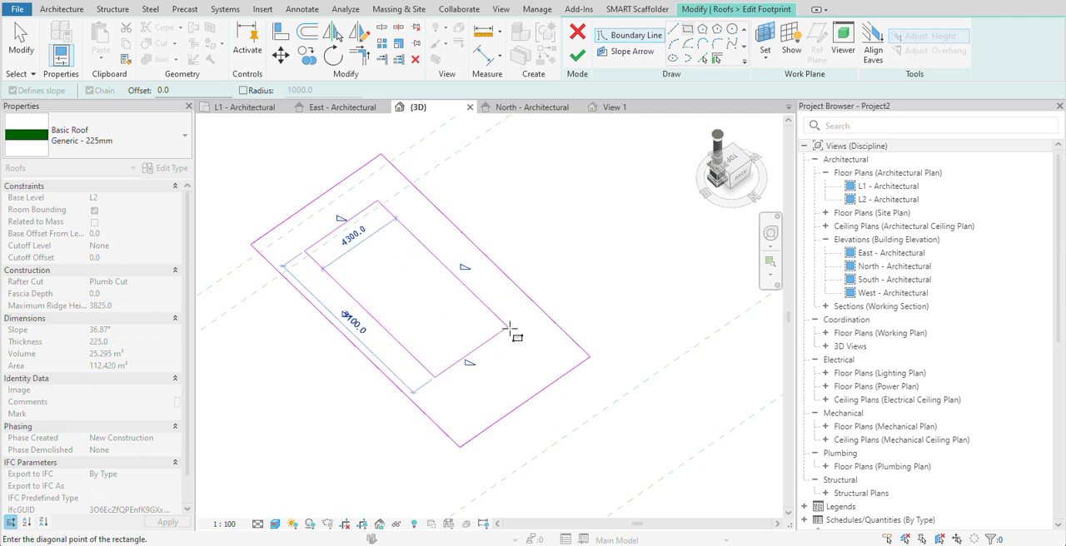
pyautogui.click(542, 349)
pyautogui.rightClick(510, 175)
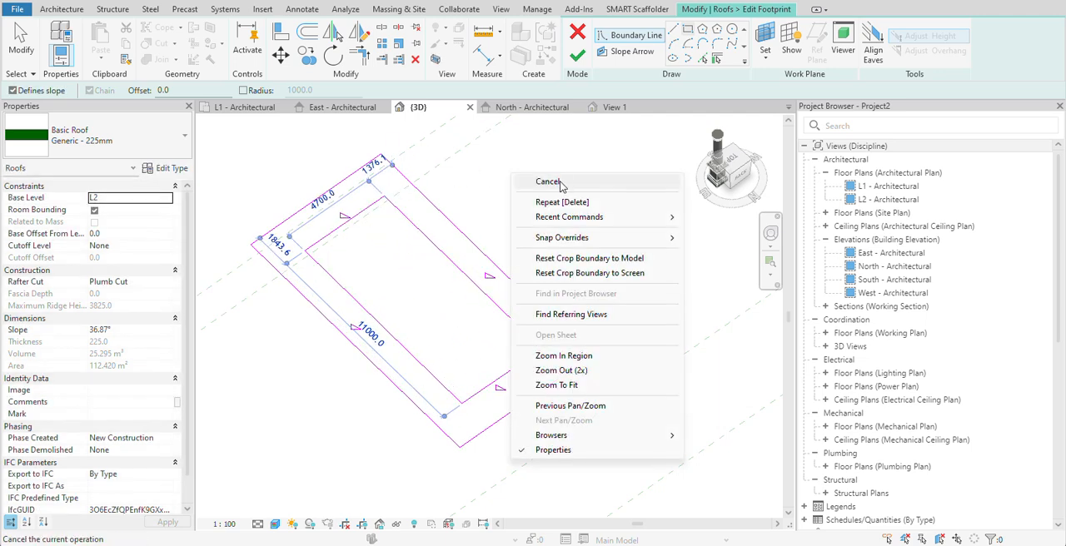
pyautogui.click(561, 186)
pyautogui.scroll(3, 373, 209)
pyautogui.rightClick(545, 149)
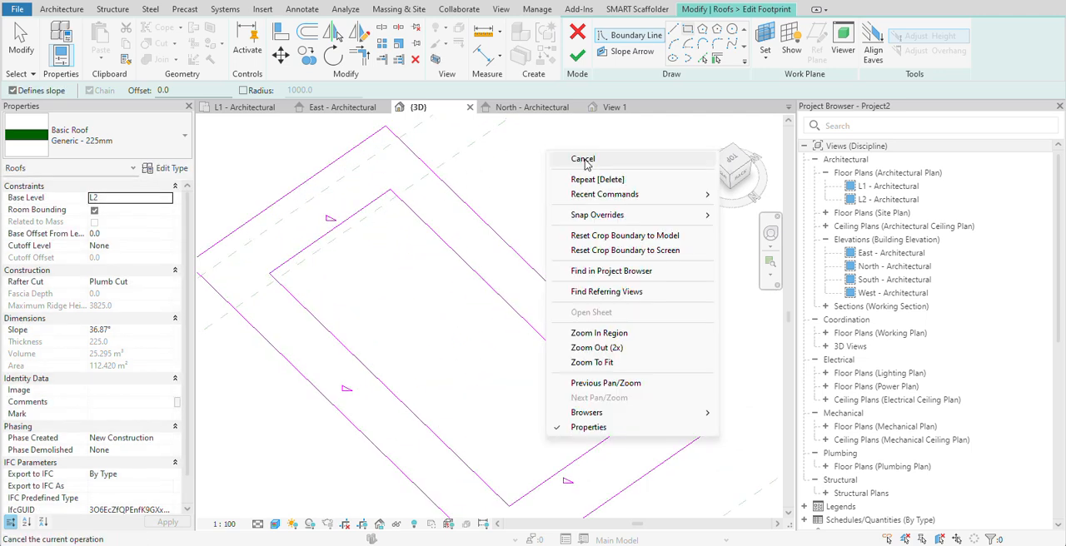
pyautogui.click(586, 163)
# - Turn off slope definition for all four inner rectangle lines and finish the footprint to cut the roof opening
pyautogui.scroll(-5, 370, 220)
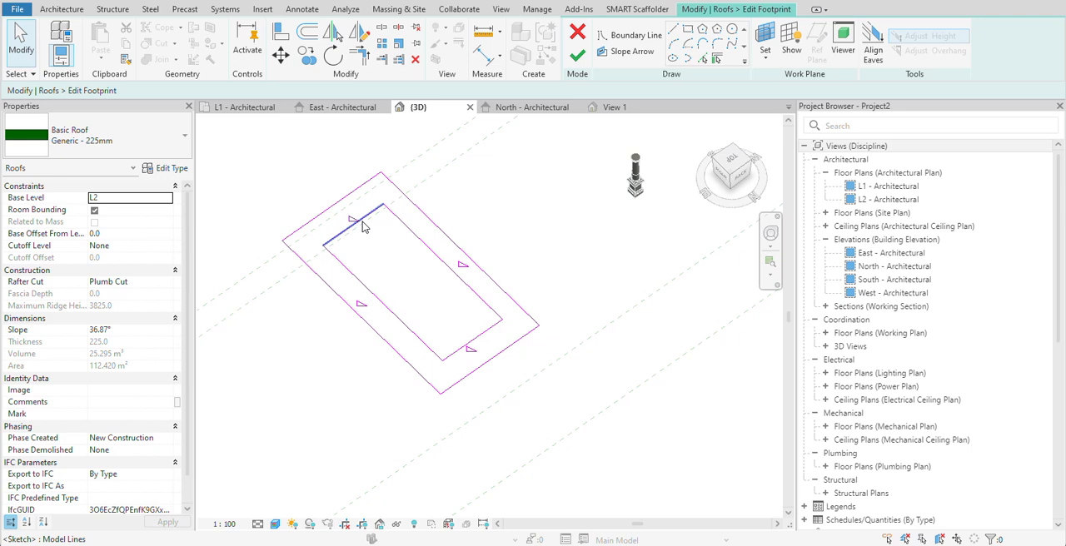
pyautogui.click(362, 227)
pyautogui.keyDown('ctrl'); pyautogui.click(439, 262); pyautogui.keyUp('ctrl')
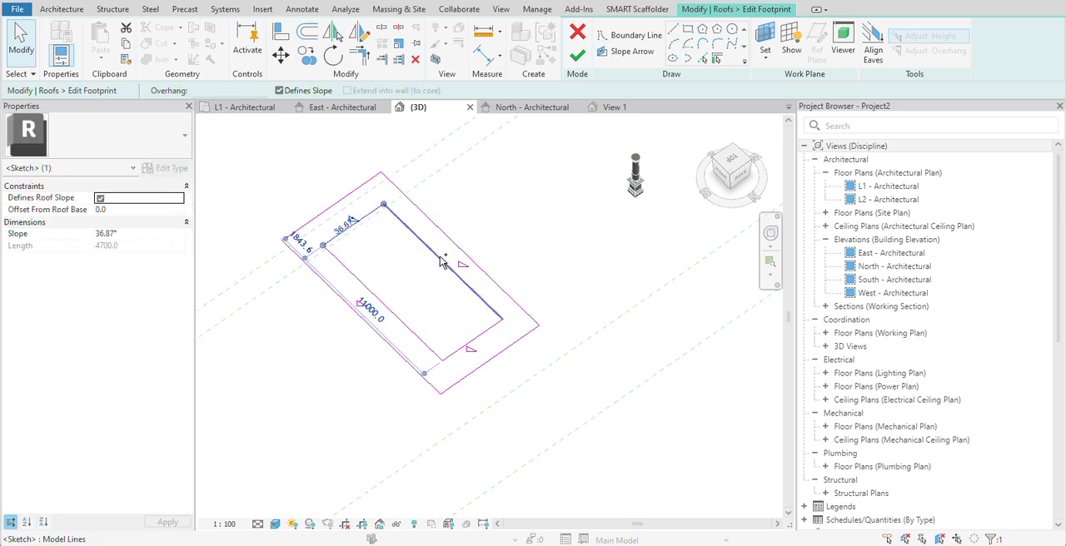
pyautogui.keyDown('ctrl'); pyautogui.click(375, 297); pyautogui.keyUp('ctrl')
pyautogui.keyDown('ctrl'); pyautogui.click(473, 346); pyautogui.keyUp('ctrl')
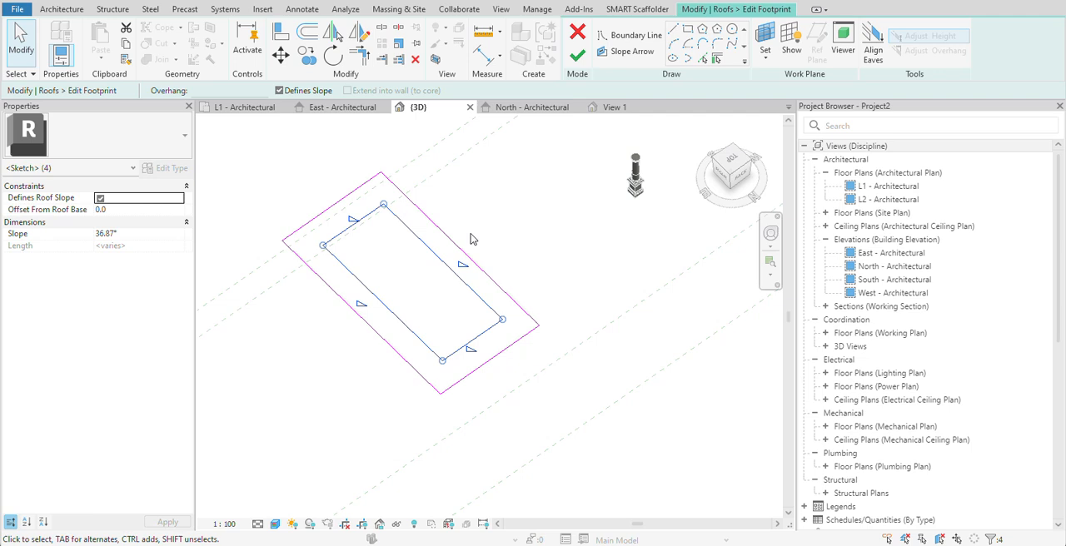
pyautogui.click(280, 89)
pyautogui.click(573, 180)
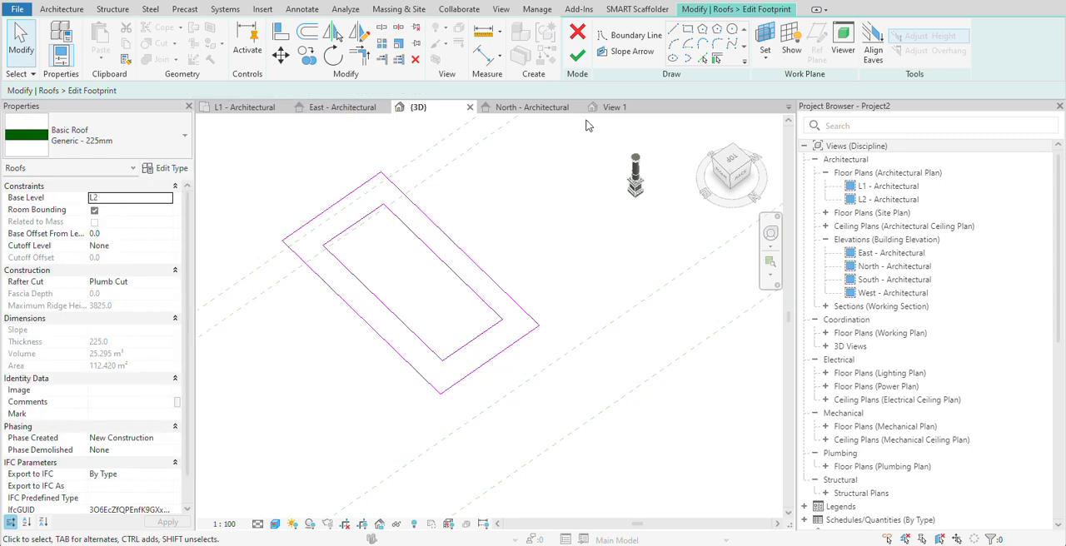
pyautogui.click(578, 56)
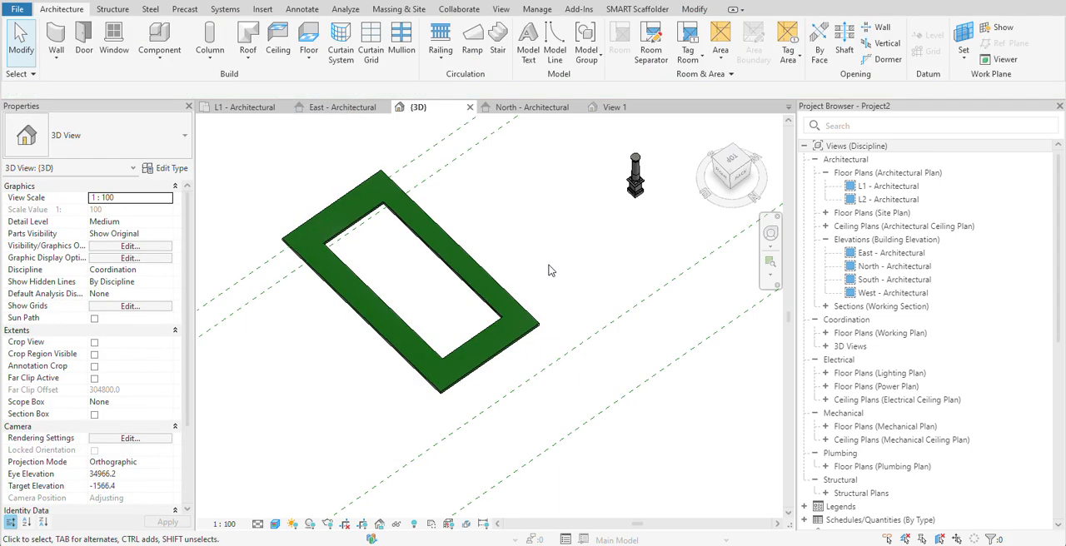
pyautogui.scroll(-2, 474, 268)
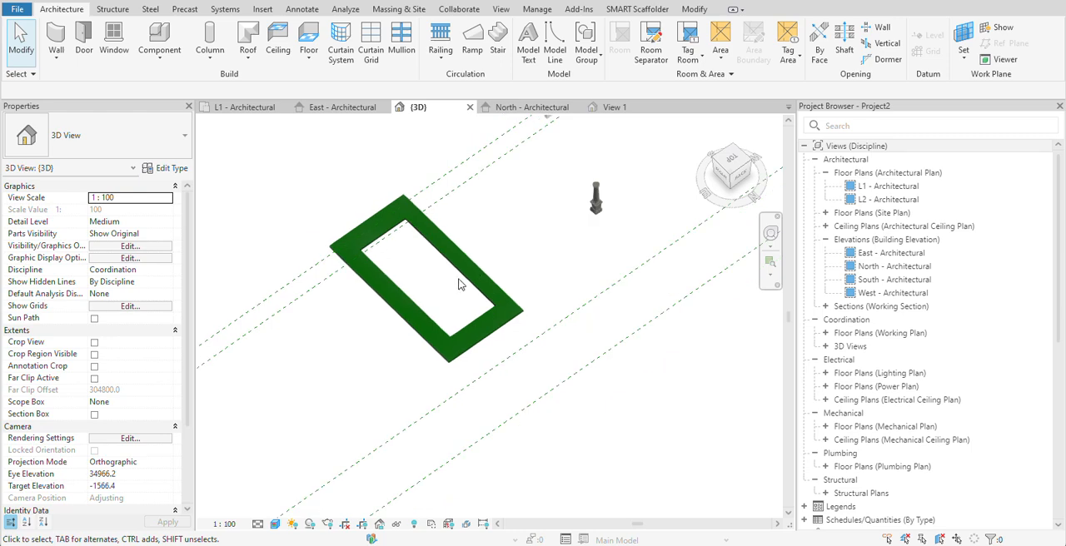
pyautogui.click(463, 281)
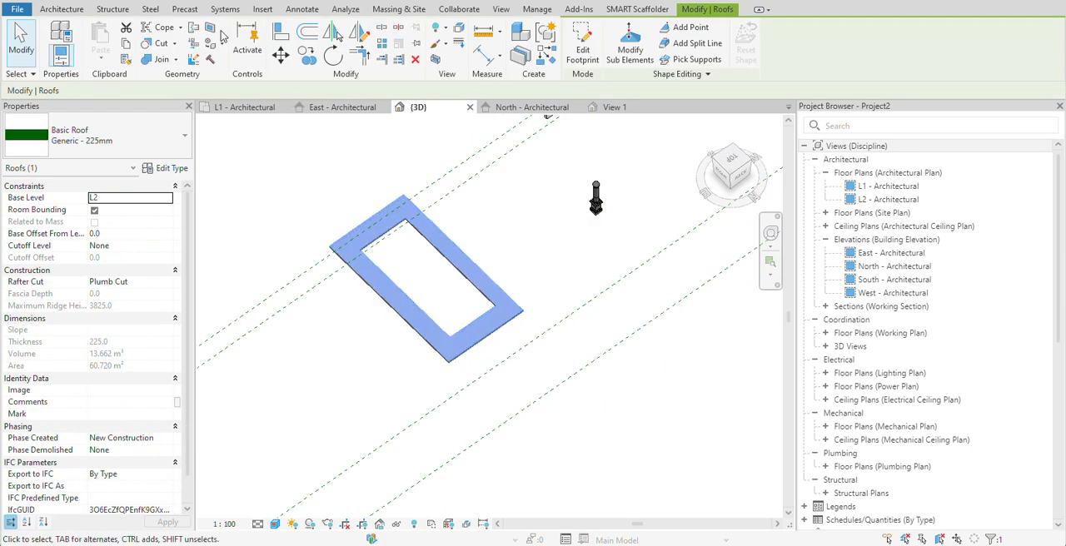
# - Start a Generic 300mm floor on L1 and sketch its rectangular outer boundary in the open area beside the roof
pyautogui.click(62, 10)
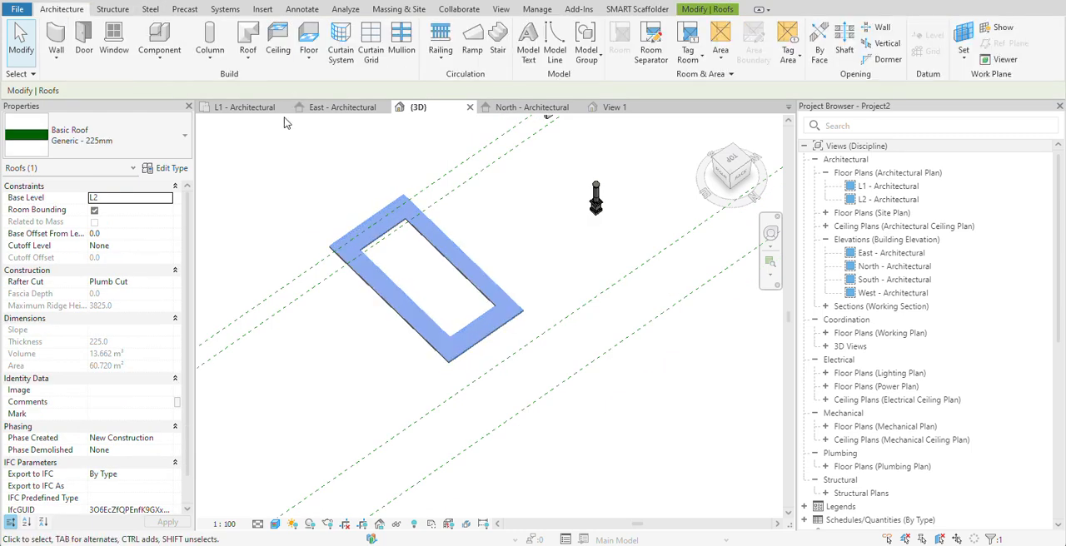
pyautogui.click(315, 59)
pyautogui.click(350, 81)
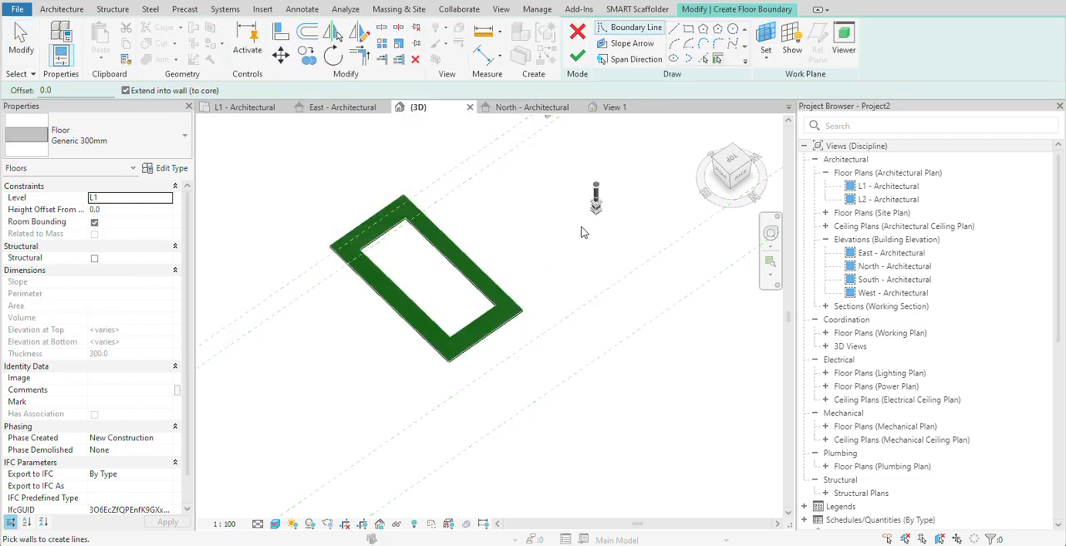
pyautogui.click(688, 29)
pyautogui.scroll(-2, 374, 254)
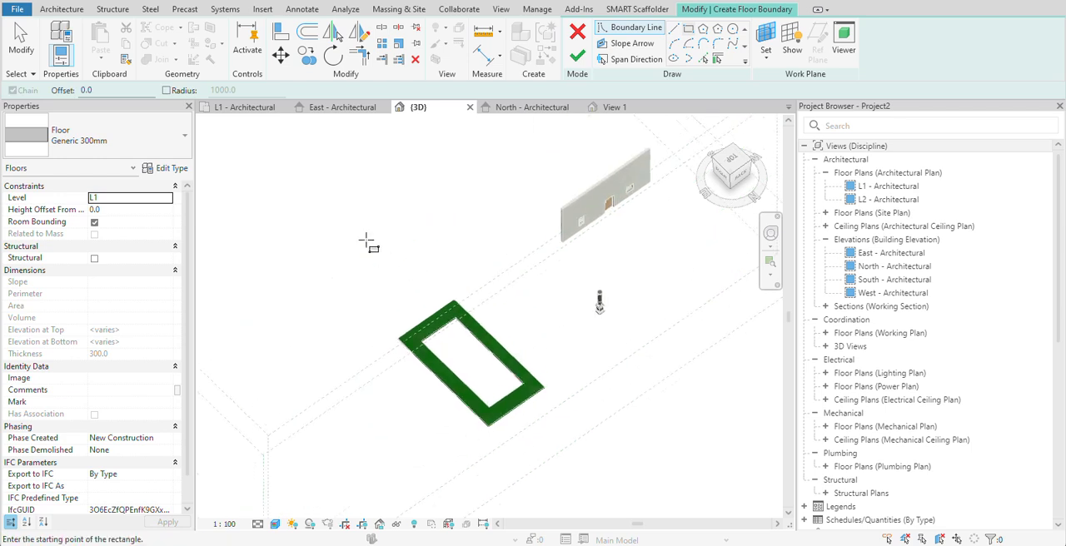
pyautogui.click(328, 215)
pyautogui.click(296, 365)
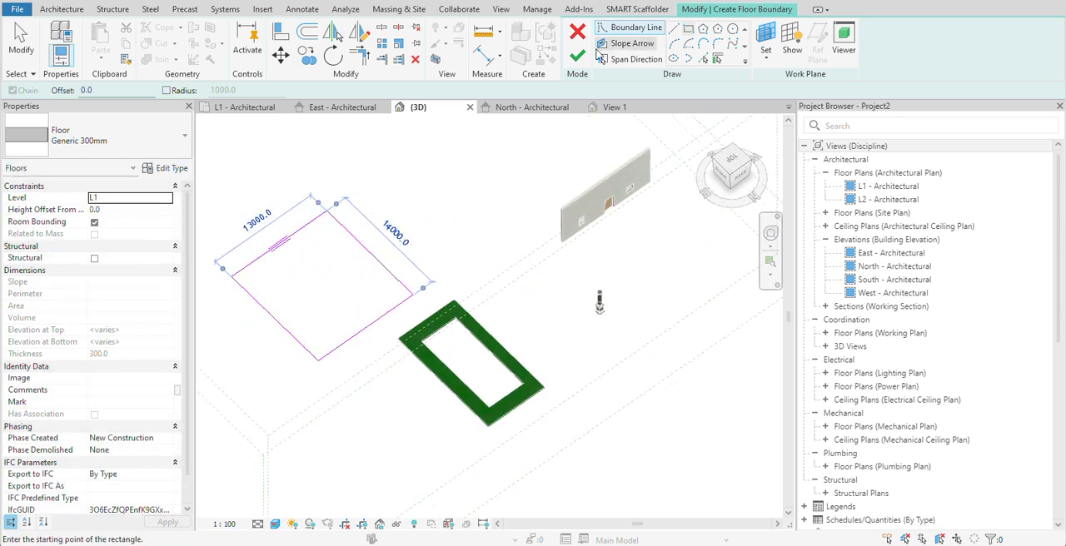
# - Sketch an inner rectangle about 10000 by 11000 mm inside the floor boundary and finish the floor with its opening
pyautogui.click(257, 281)
pyautogui.click(393, 298)
pyautogui.scroll(5, 297, 290)
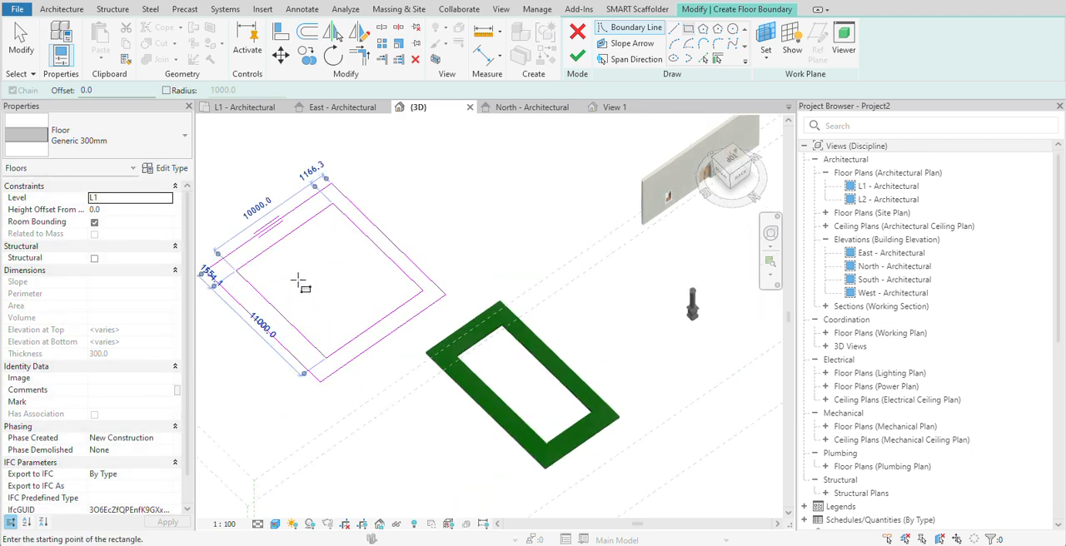
pyautogui.click(576, 55)
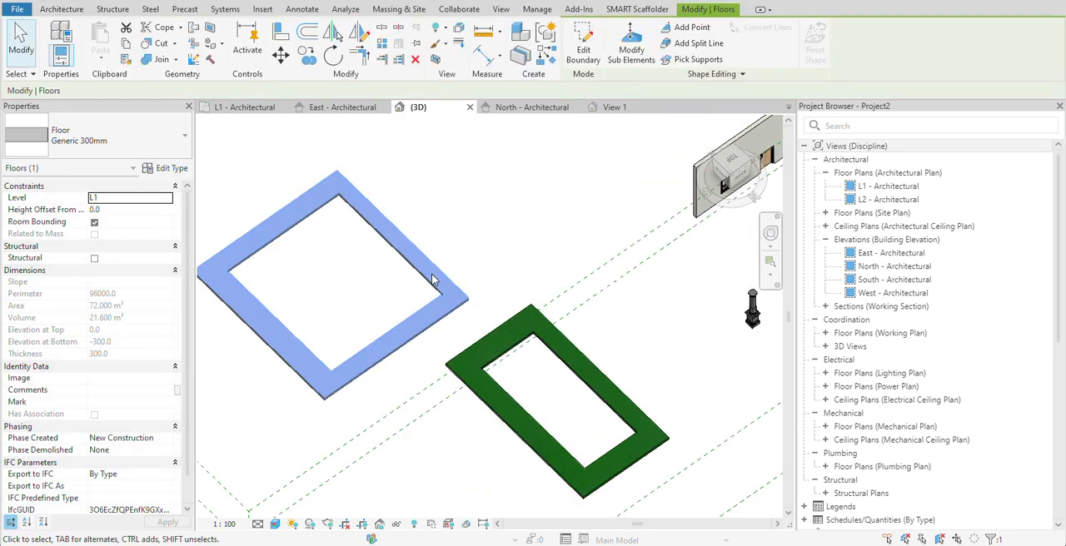
# - Copy the rectangular floor with the opening, paste the duplicate over the original using its outer corner as reference, and finish the paste
pyautogui.scroll(-3, 443, 268)
pyautogui.scroll(1, 409, 250)
pyautogui.scroll(2, 441, 236)
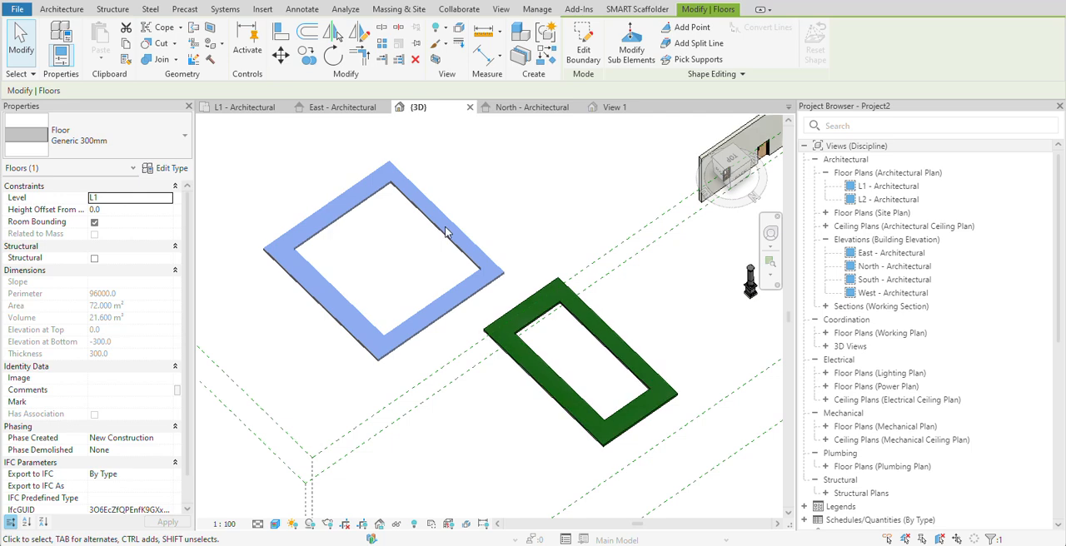
pyautogui.press('Escape')
pyautogui.click(447, 240)
pyautogui.press('m')
pyautogui.press('v')
pyautogui.click(504, 273)
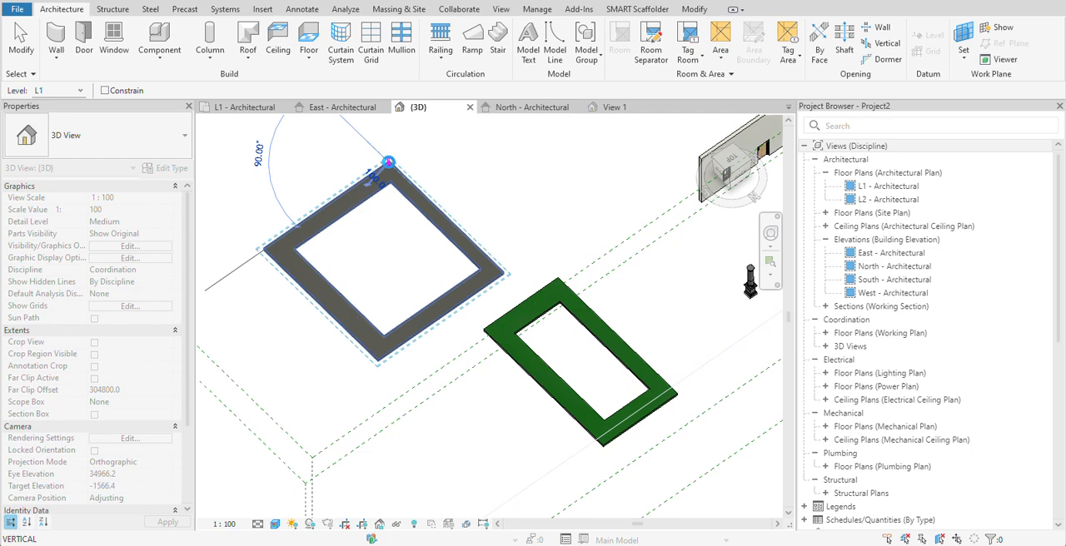
pyautogui.click(388, 160)
pyautogui.scroll(-5, 530, 261)
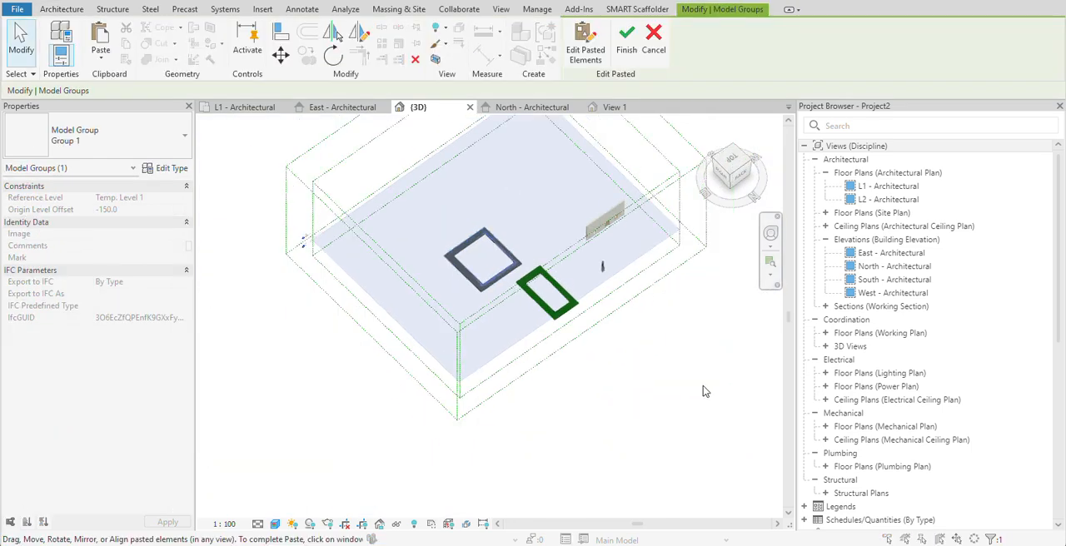
pyautogui.click(702, 387)
pyautogui.click(587, 315)
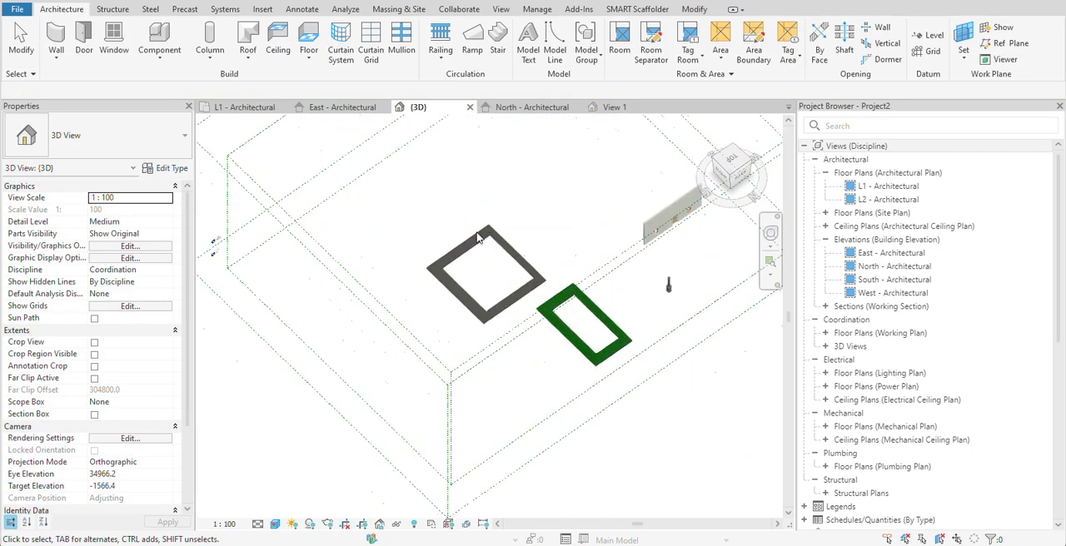
# - Edit the pasted floor's boundary, delete its outer rectangle, and finish with only the inner rectangle filling the opening
pyautogui.scroll(4, 505, 245)
pyautogui.click(513, 256)
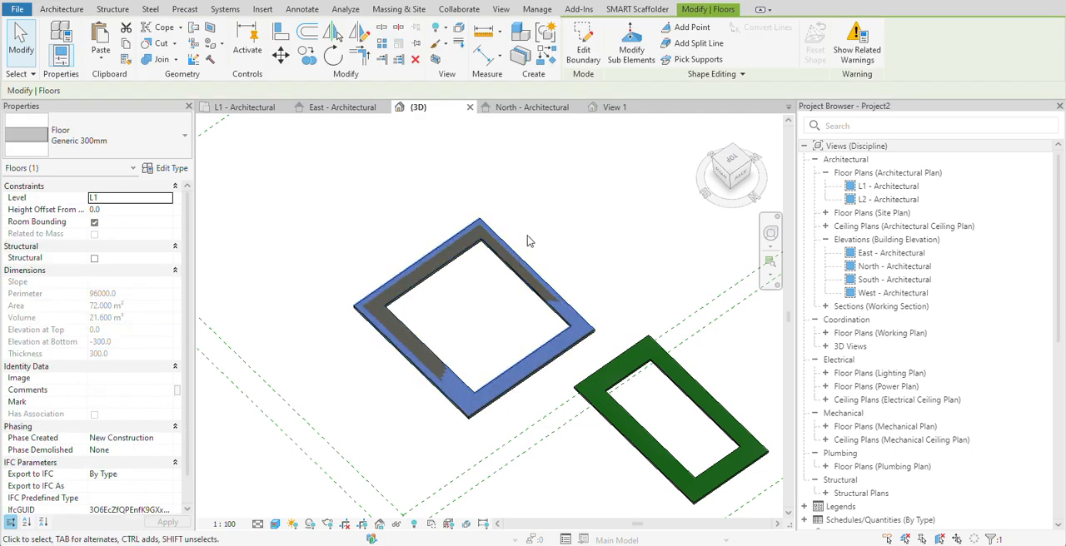
pyautogui.click(583, 48)
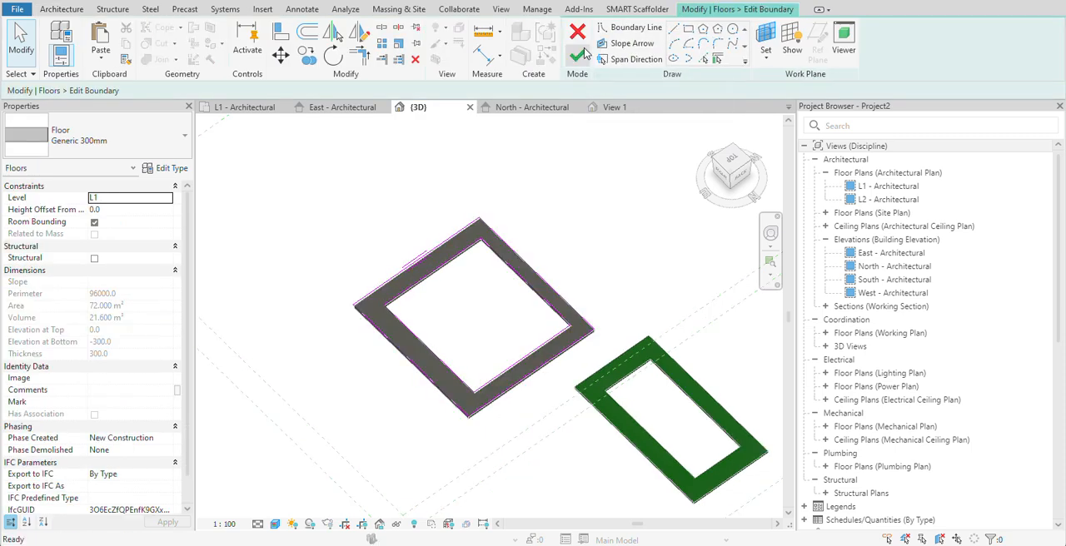
pyautogui.click(537, 283)
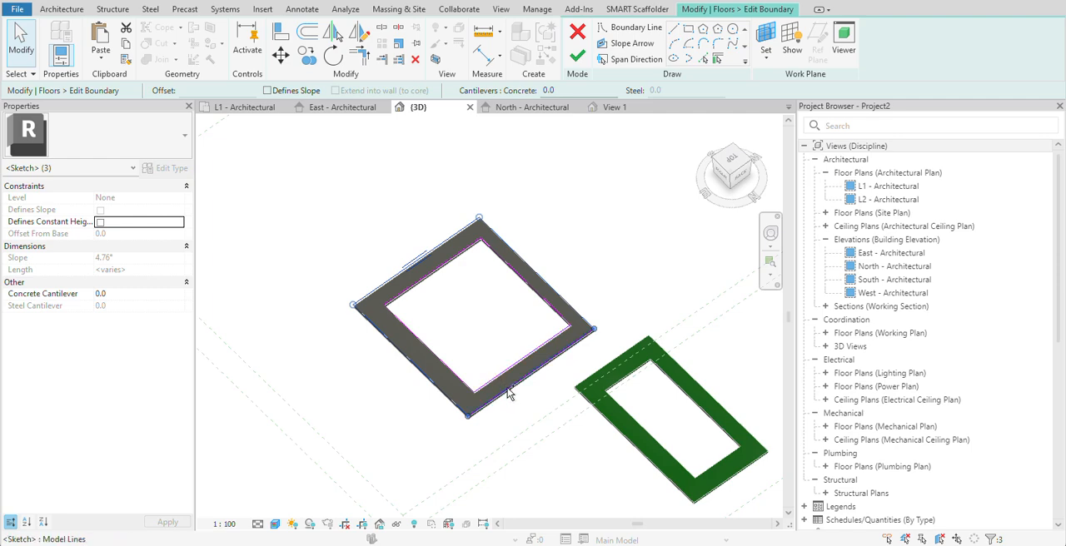
pyautogui.click(507, 419)
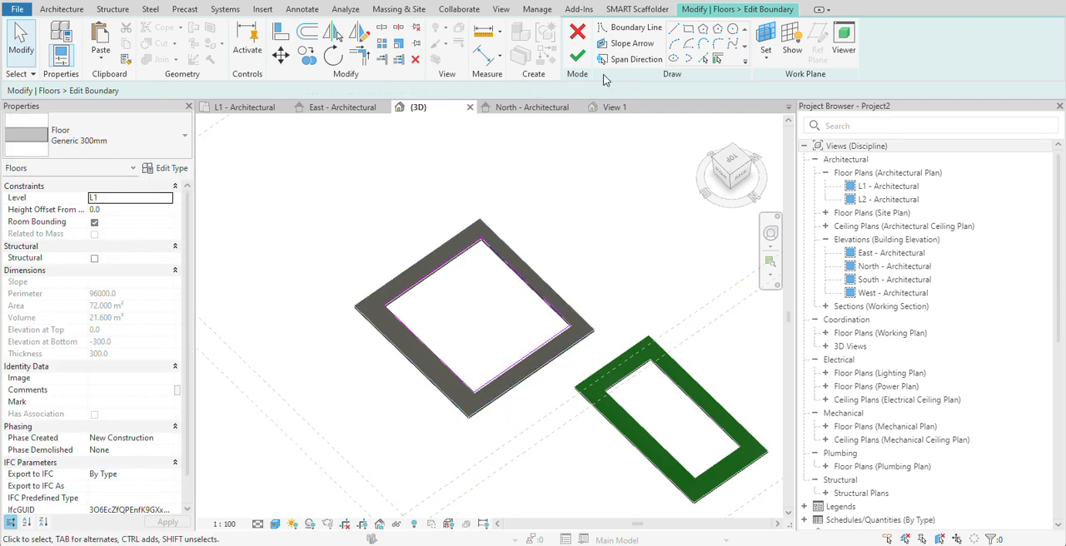
pyautogui.click(577, 56)
pyautogui.click(481, 398)
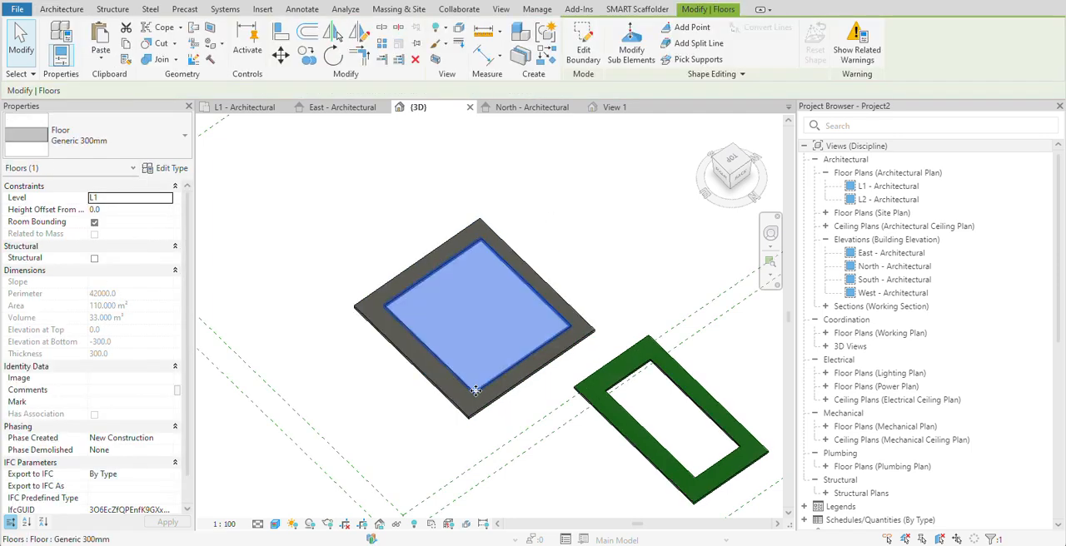
pyautogui.click(594, 254)
# - Duplicate the outer ring floor's type as "border of floor" and apply it
pyautogui.scroll(2, 591, 281)
pyautogui.click(556, 332)
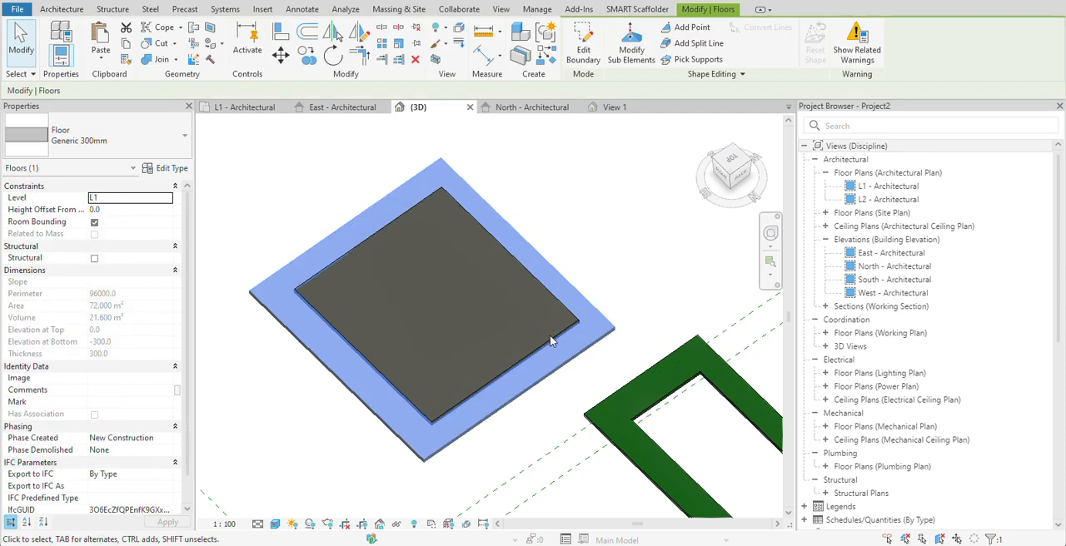
pyautogui.press('Escape')
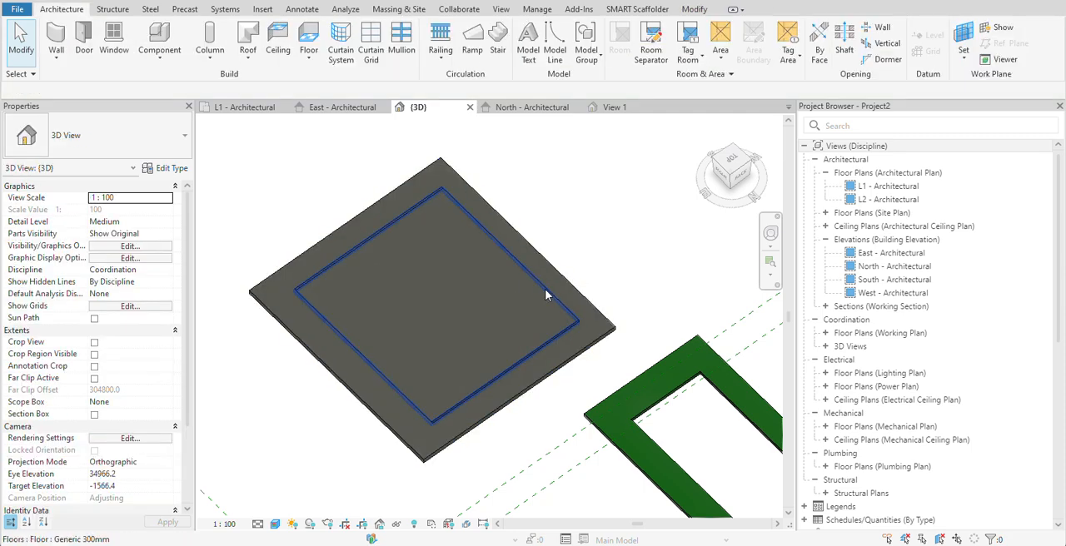
pyautogui.click(503, 328)
pyautogui.click(580, 296)
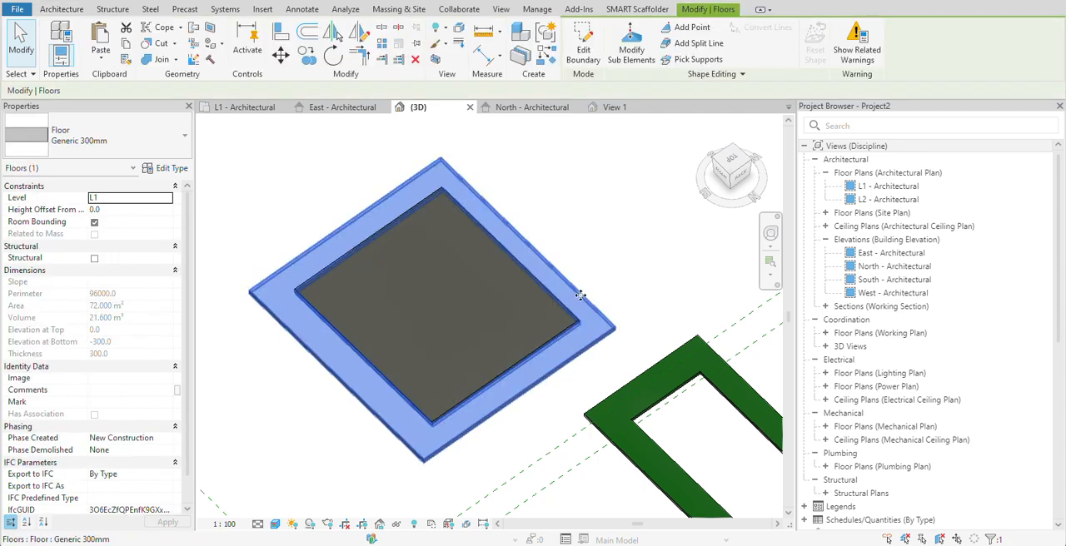
pyautogui.click(171, 167)
pyautogui.click(761, 171)
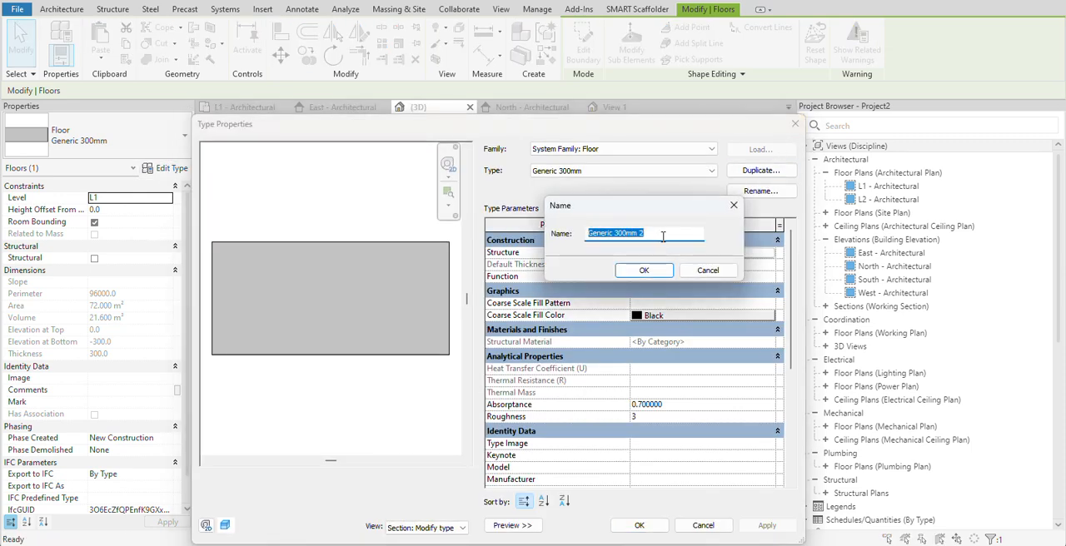
pyautogui.write('border of floor')
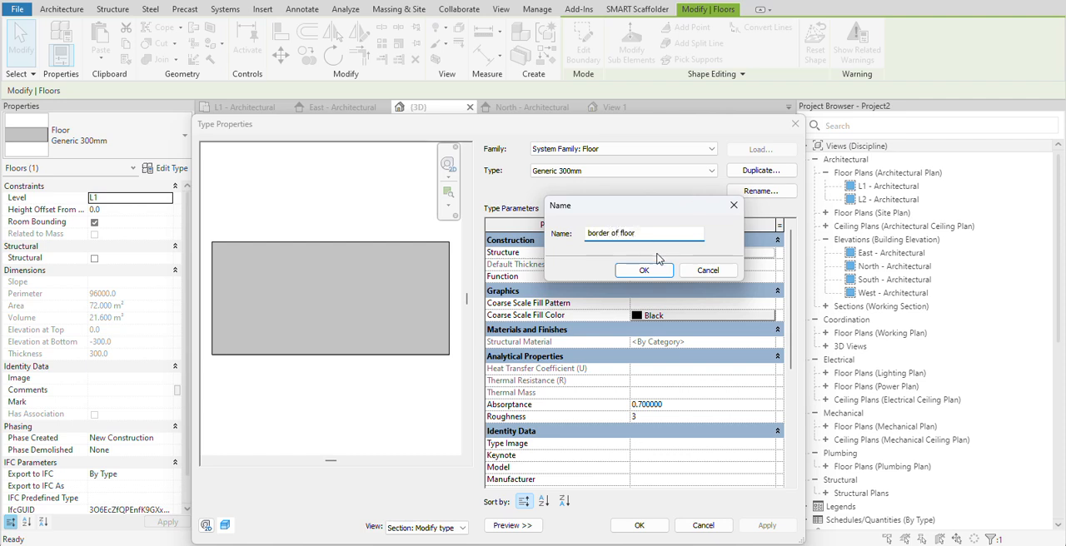
pyautogui.click(653, 270)
pyautogui.click(646, 530)
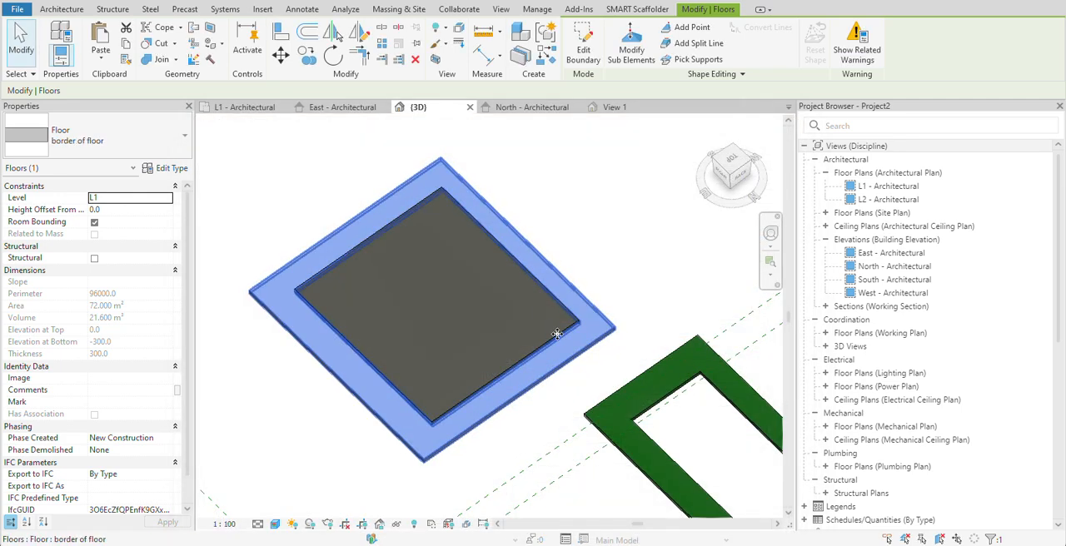
# - Duplicate the inner floor's type as "granite floor" and apply it
pyautogui.press('Escape')
pyautogui.click(457, 292)
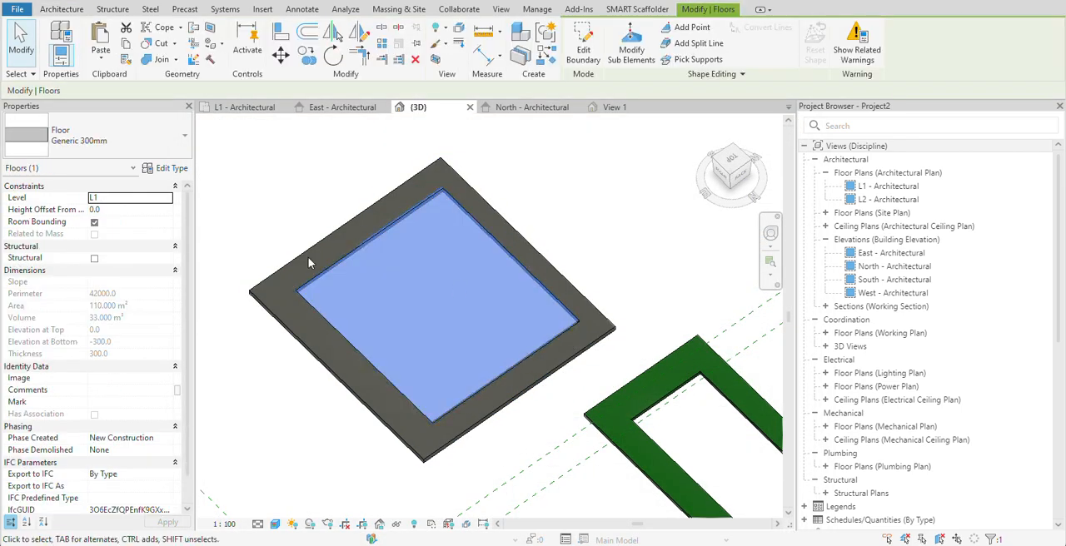
pyautogui.click(171, 167)
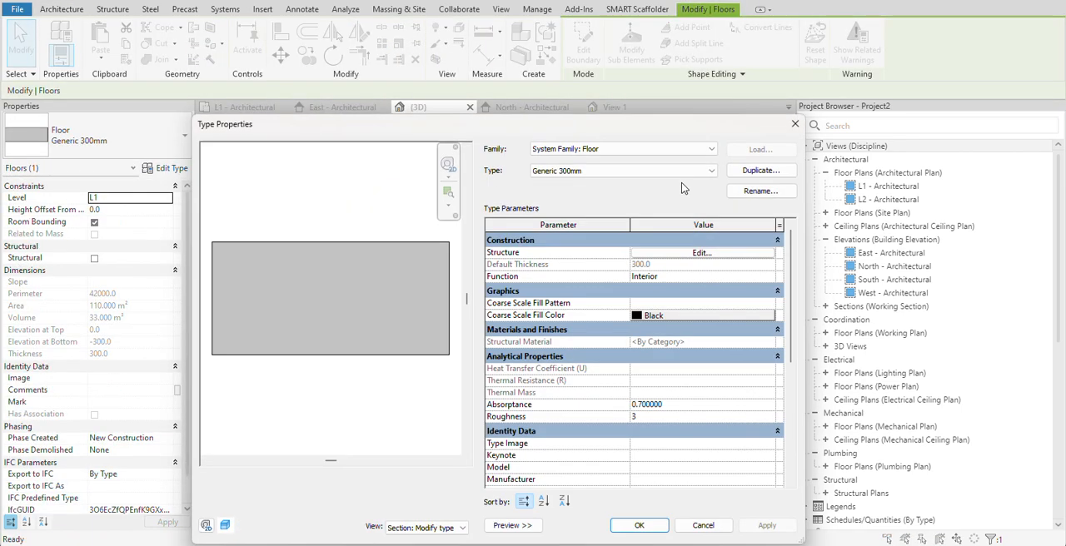
pyautogui.click(760, 170)
pyautogui.write('granite floor')
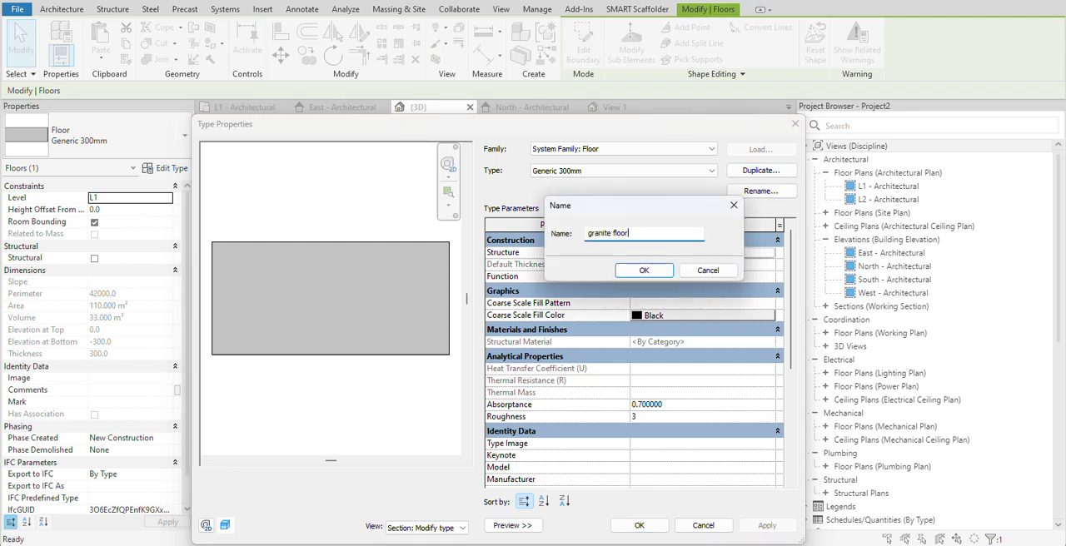
pyautogui.click(643, 270)
pyautogui.click(638, 526)
pyautogui.click(600, 306)
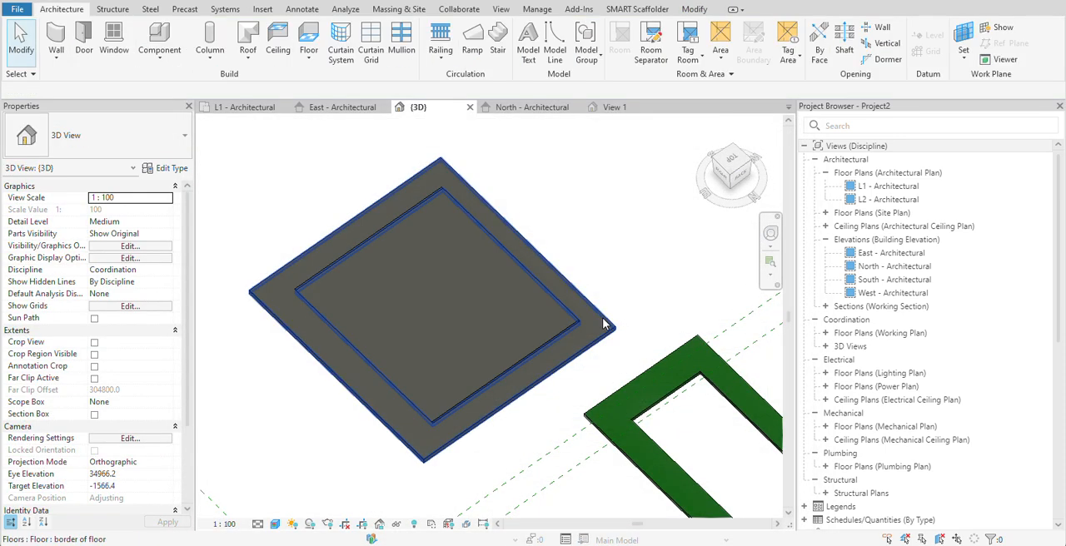
# - Add a 12 mm structure layer above the core boundary in the assembly of the outer ring floor's type
pyautogui.click(606, 323)
pyautogui.click(171, 168)
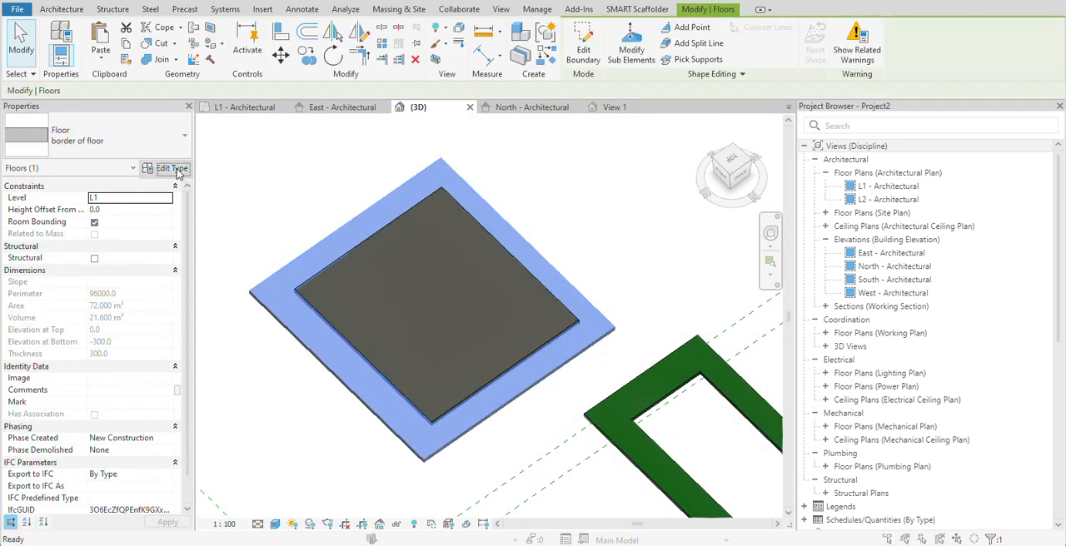
pyautogui.click(701, 253)
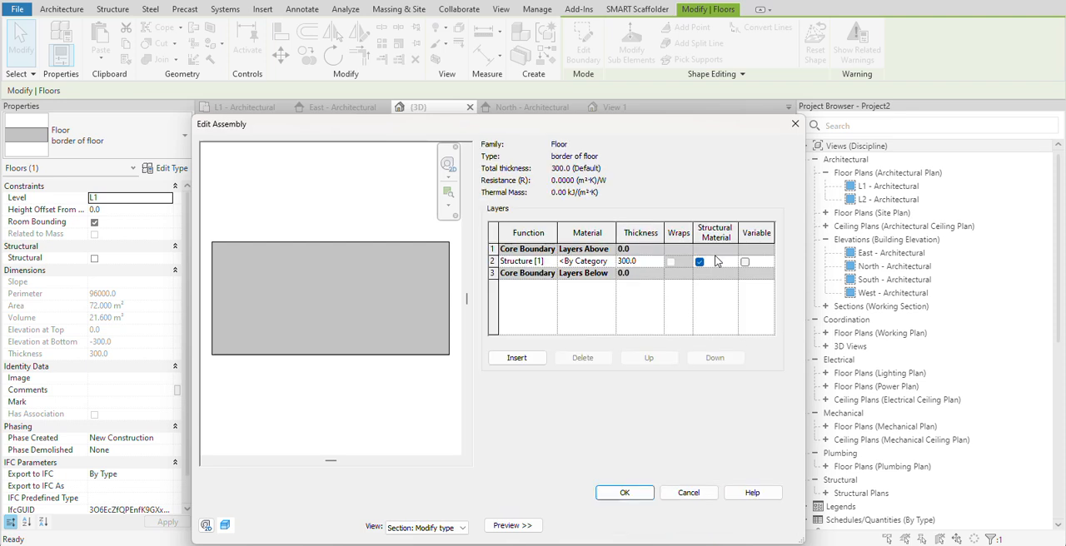
pyautogui.click(518, 358)
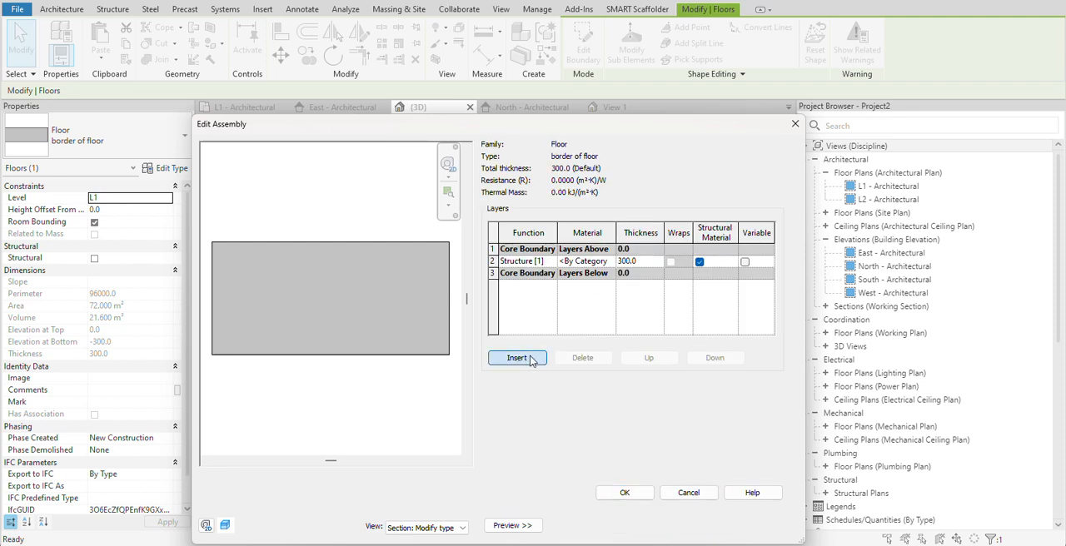
pyautogui.click(658, 358)
pyautogui.click(659, 359)
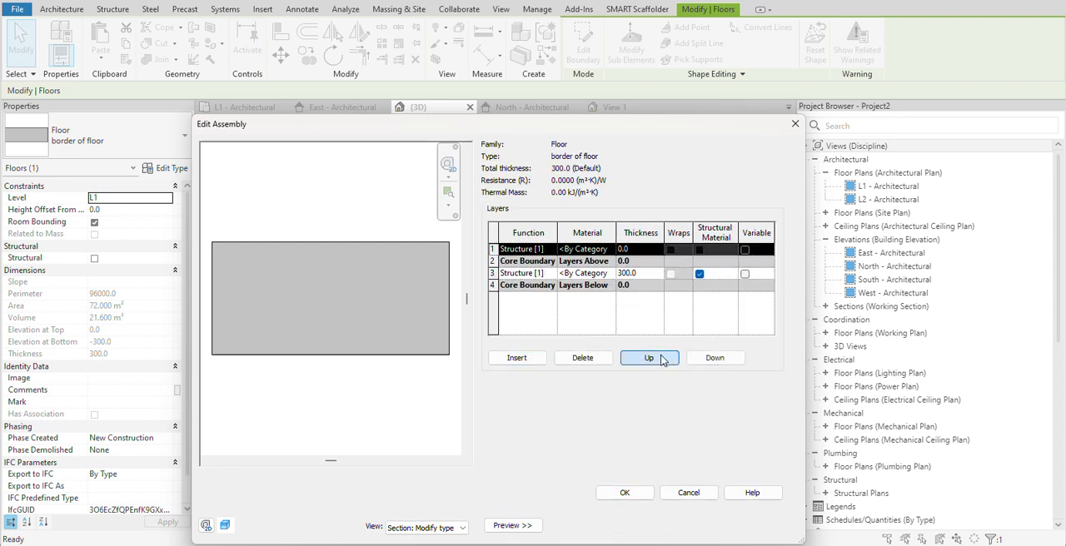
pyautogui.click(628, 250)
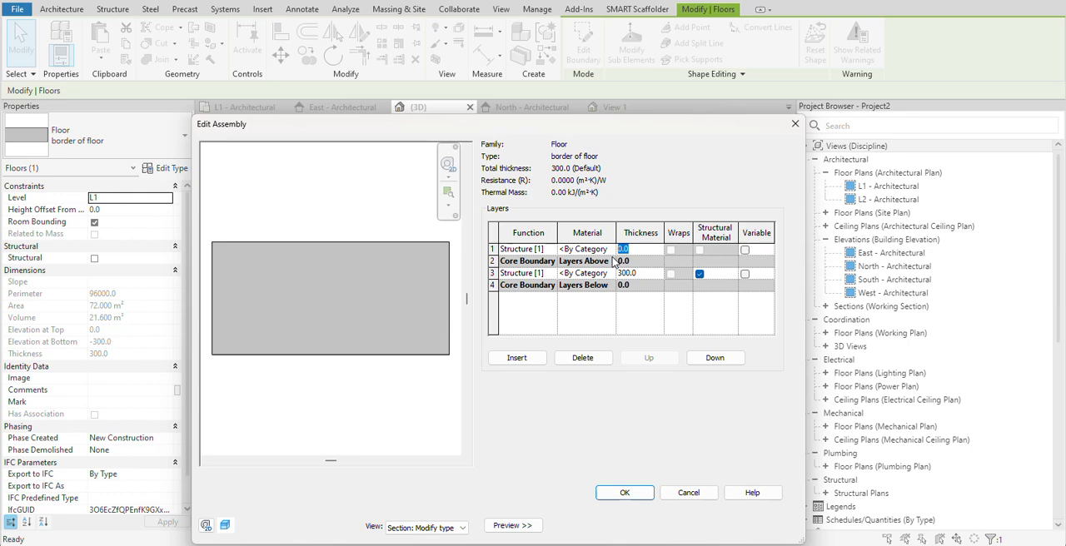
pyautogui.write('12')
pyautogui.press('Tab')
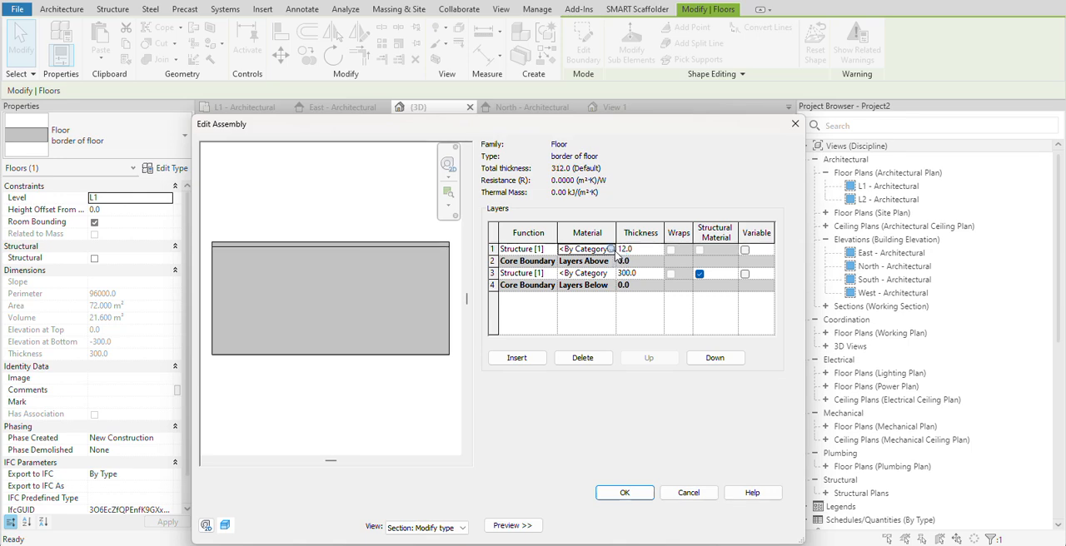
# - Open the material choice for the 12 mm layer, search the project materials for "gra", and clear the search
pyautogui.click(612, 250)
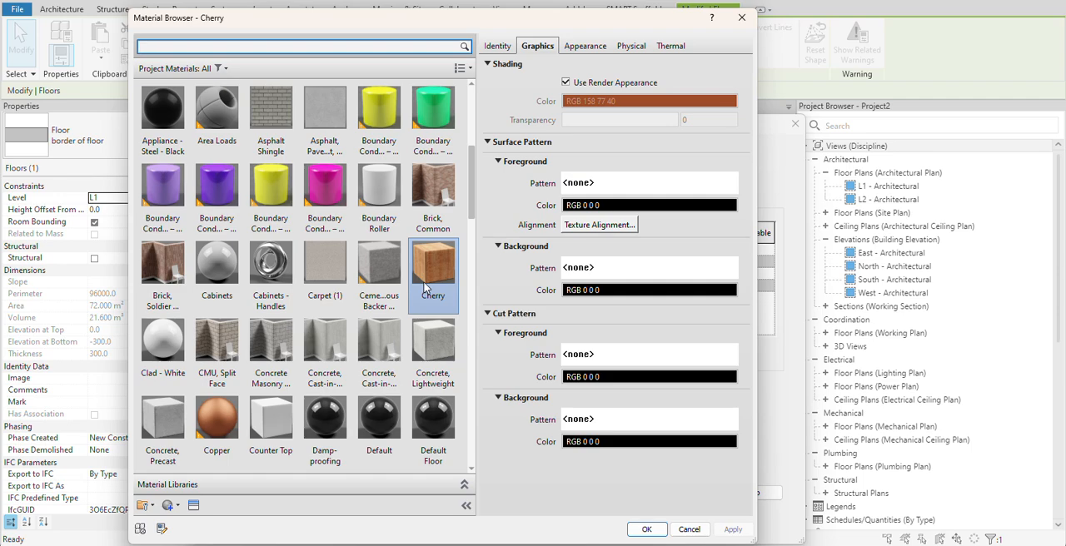
pyautogui.scroll(-15, 289, 274)
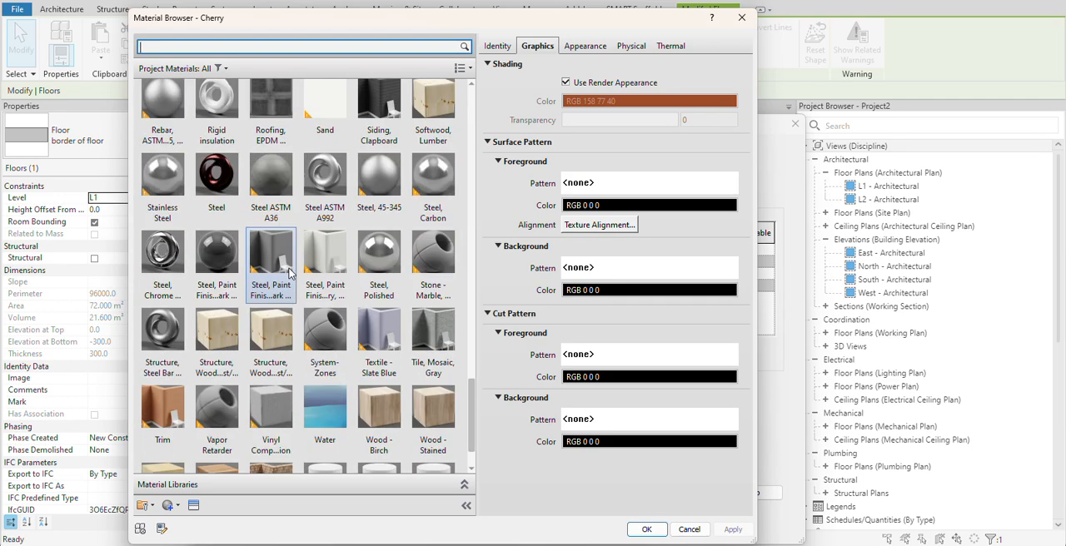
pyautogui.scroll(-1, 289, 273)
pyautogui.scroll(16, 289, 273)
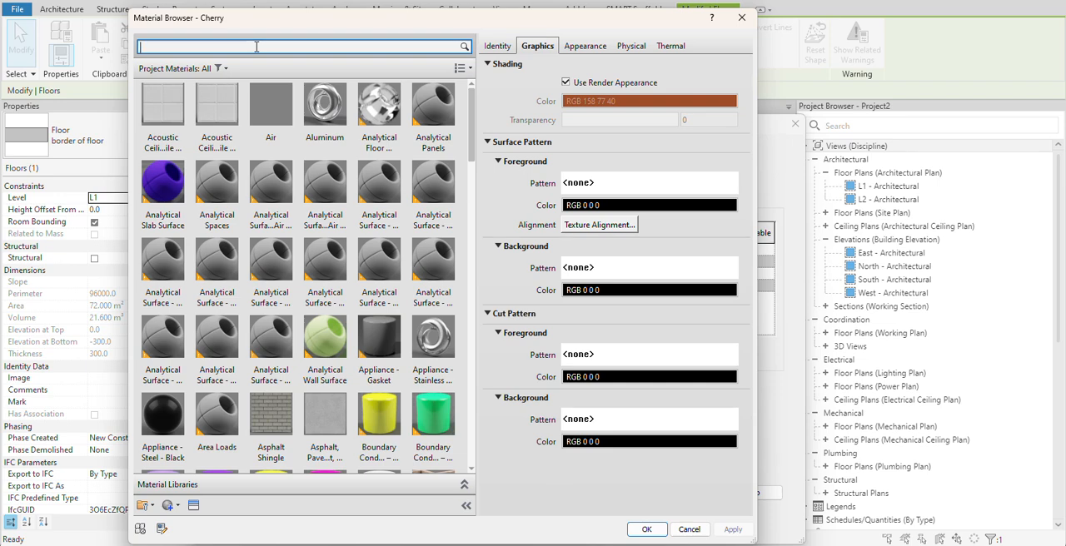
pyautogui.write('gra')
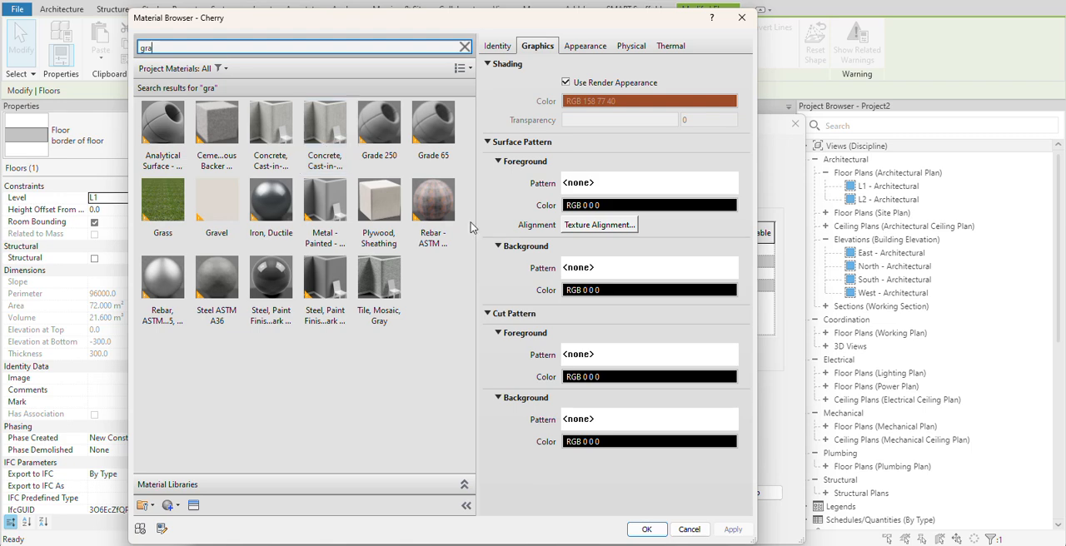
pyautogui.click(220, 68)
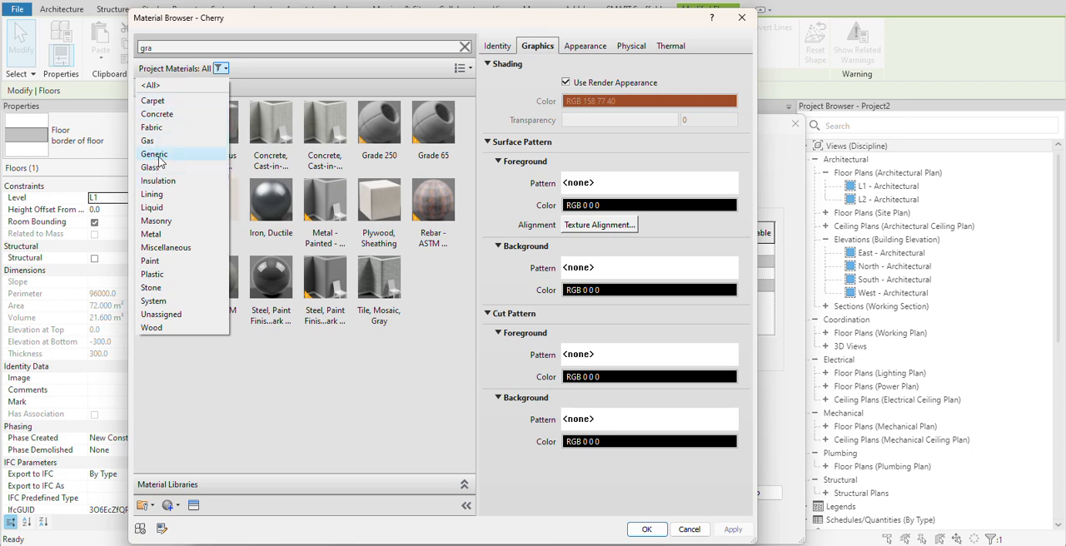
pyautogui.click(207, 439)
pyautogui.doubleClick(192, 47)
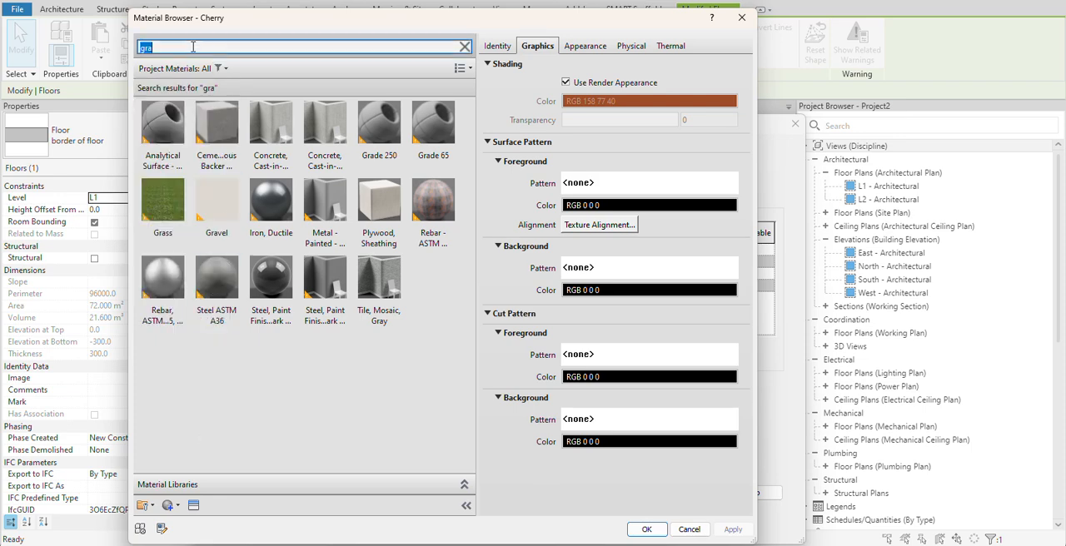
pyautogui.press('BackSpace')
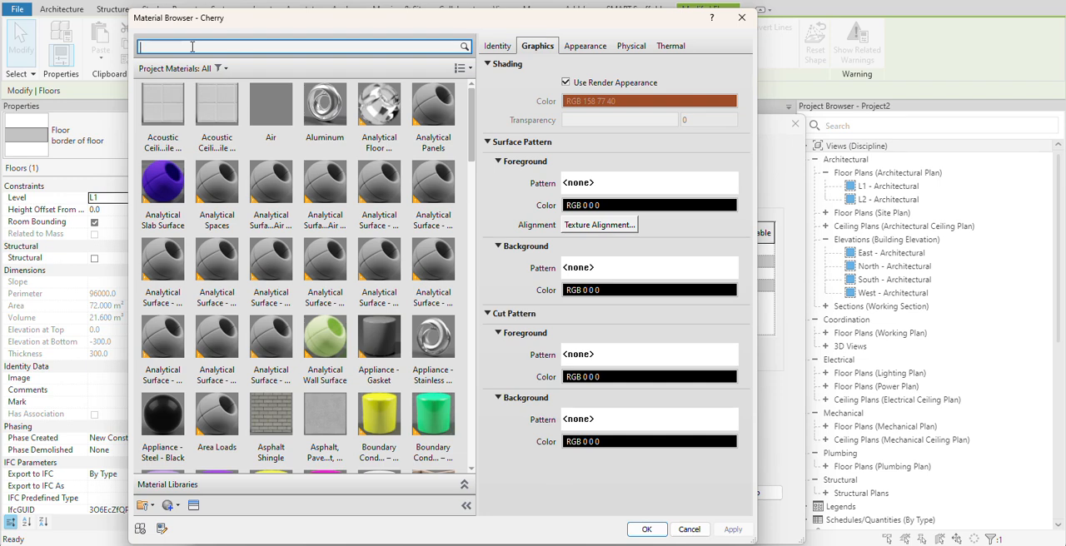
# - Assign the Wood Planks material to the 12 mm layer of the outer ring floor's type and accept the type changes
pyautogui.scroll(-15, 333, 319)
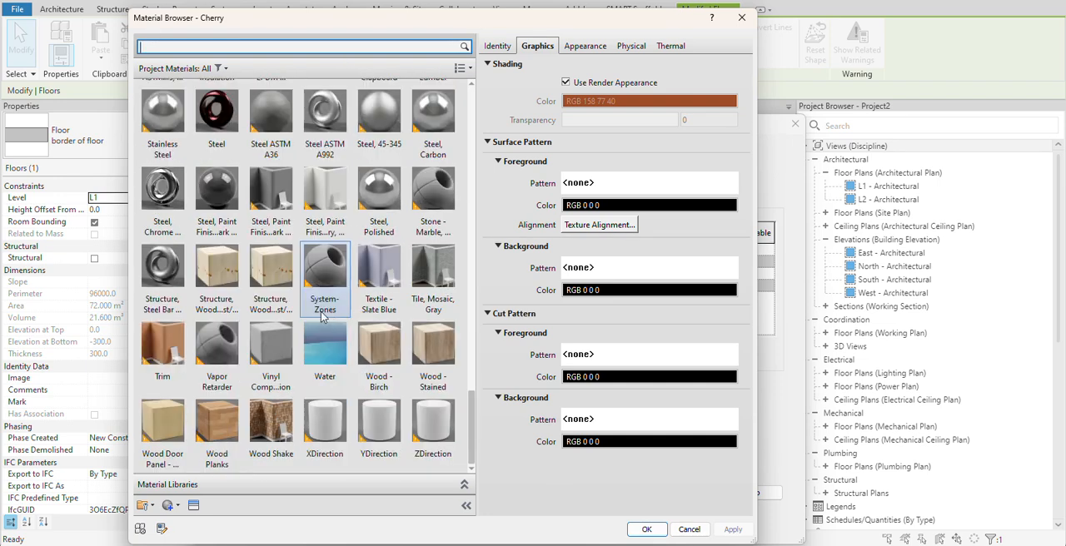
pyautogui.scroll(5, 324, 346)
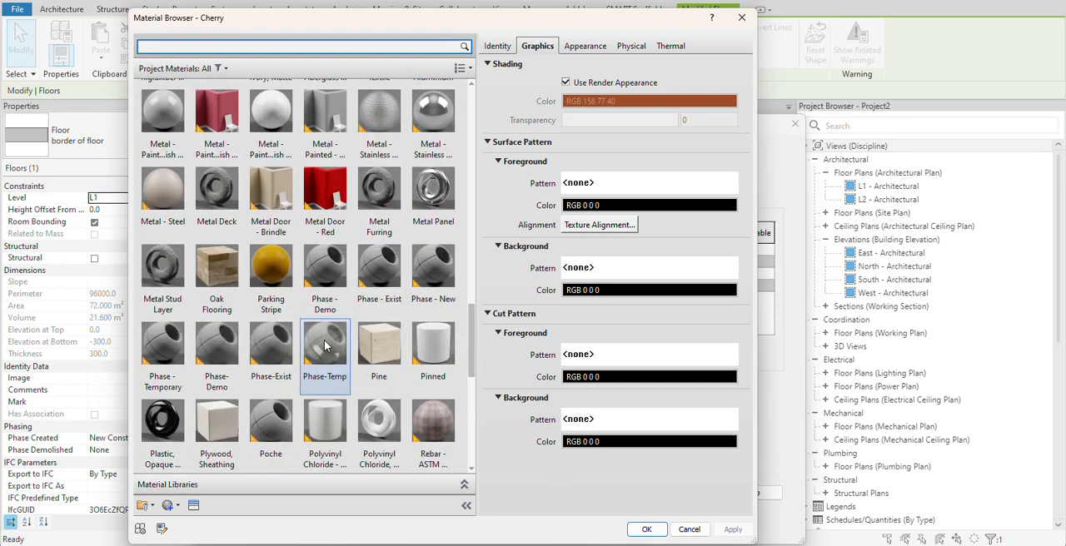
pyautogui.scroll(-5, 325, 345)
pyautogui.click(220, 429)
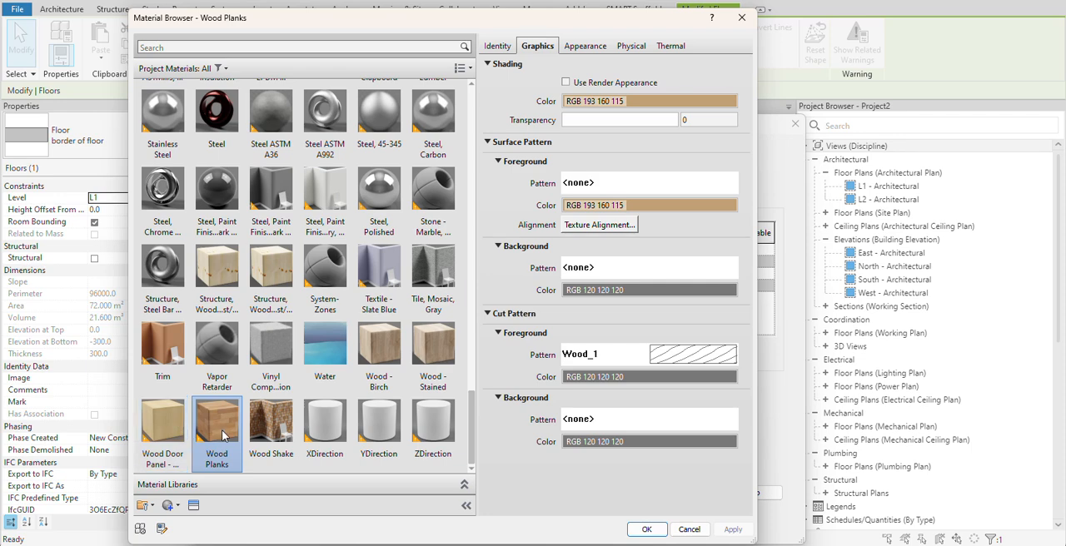
pyautogui.doubleClick(222, 435)
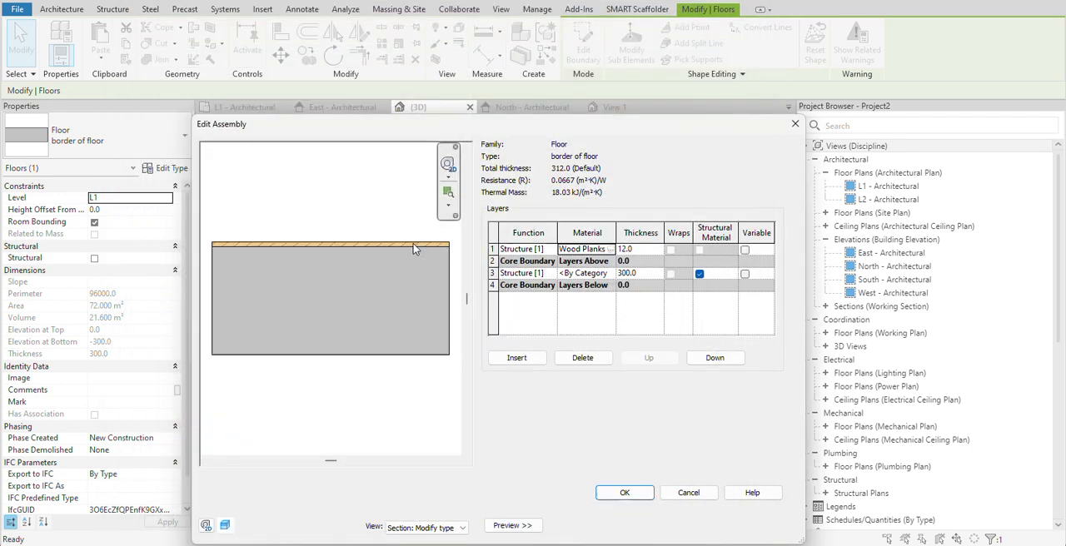
pyautogui.click(624, 493)
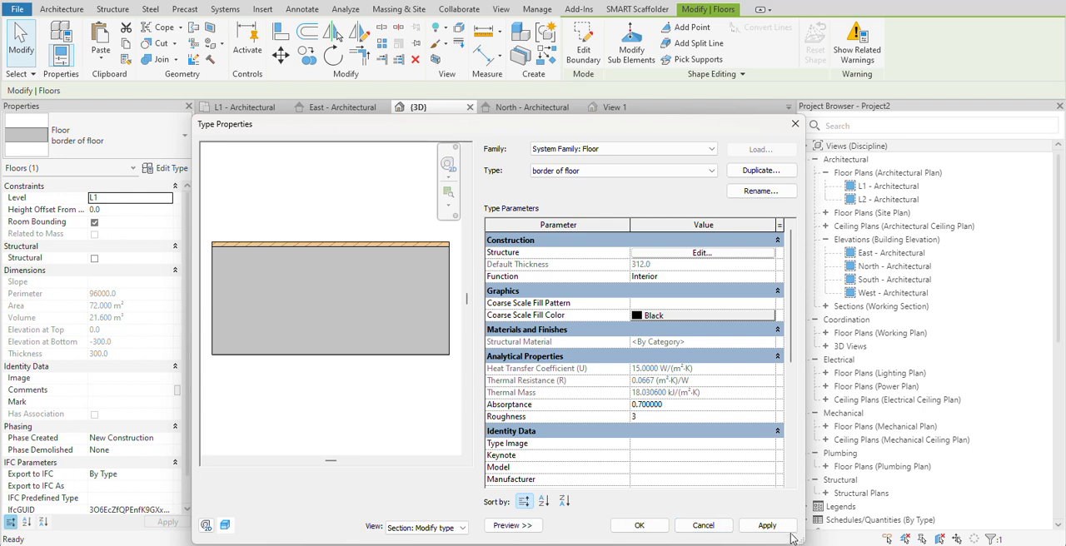
pyautogui.click(641, 525)
pyautogui.click(561, 383)
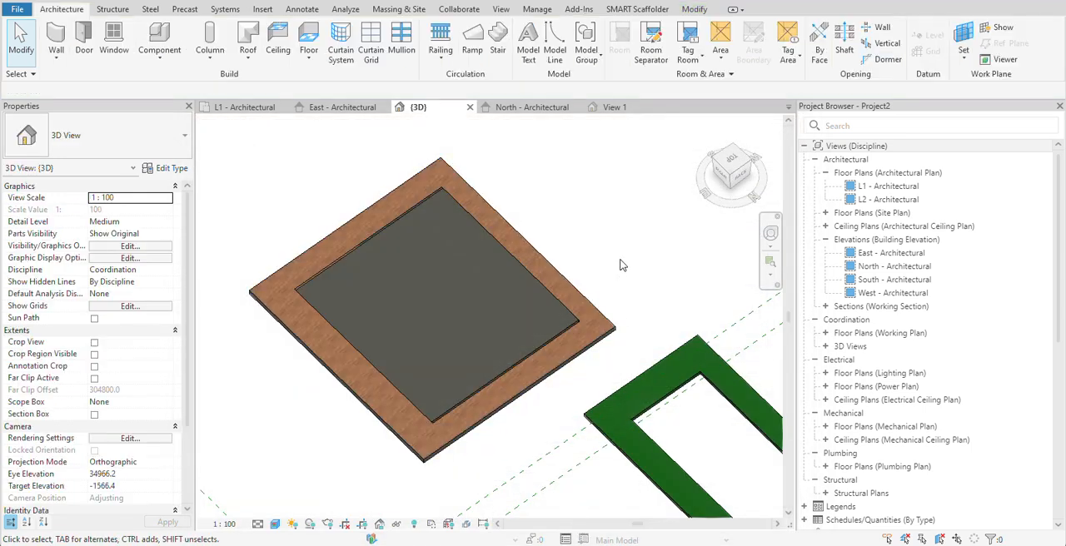
# - Switch to Google Chrome and search the web for "granite flooring"
pyautogui.click(548, 337)
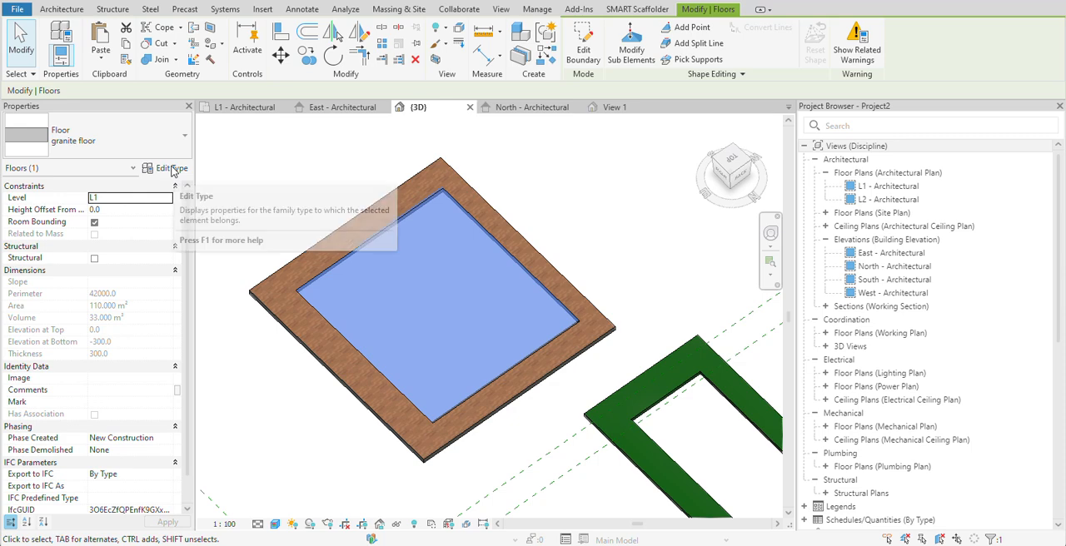
pyautogui.click(1025, 5)
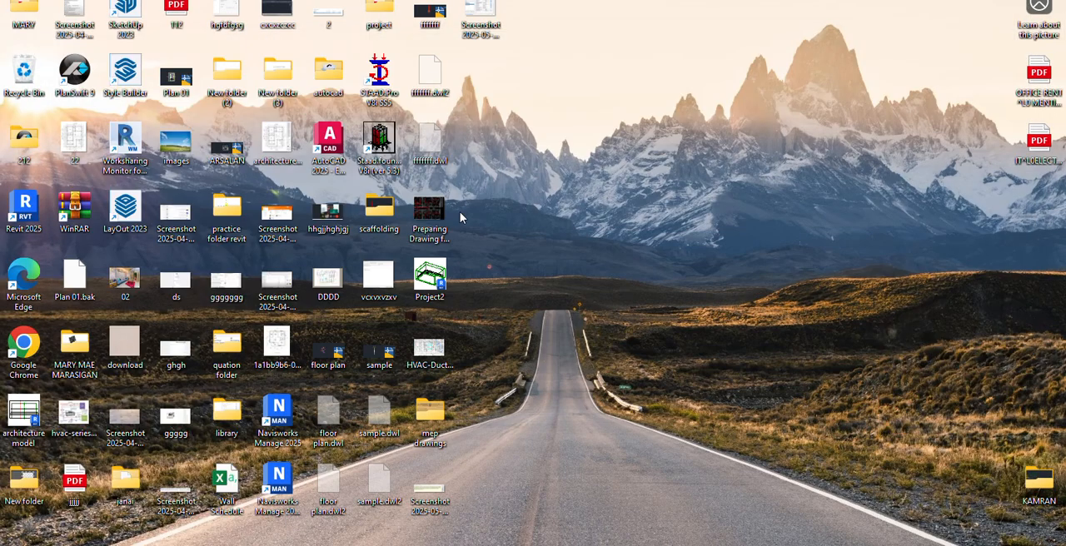
pyautogui.doubleClick(36, 339)
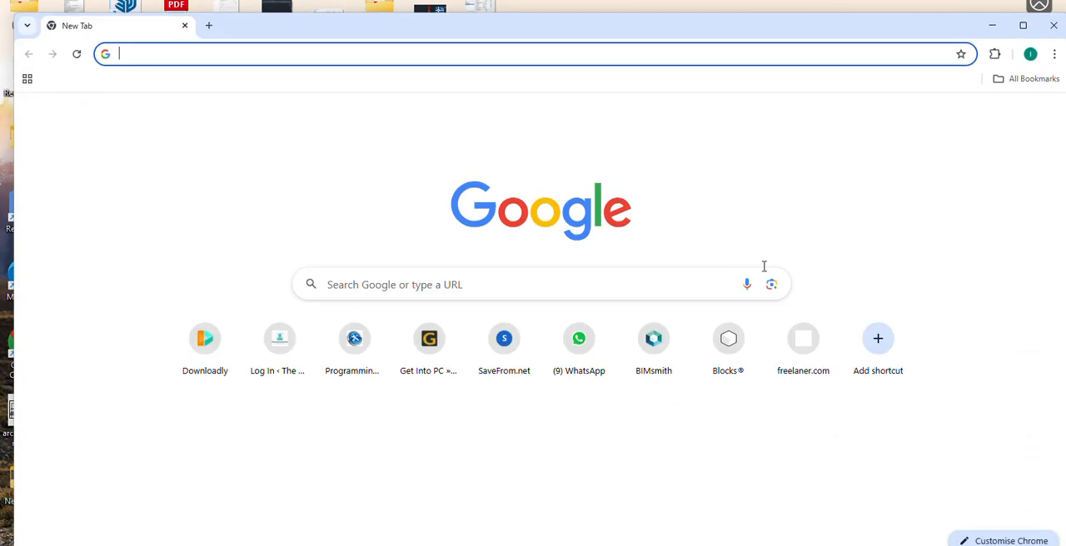
pyautogui.click(574, 284)
pyautogui.write('gra')
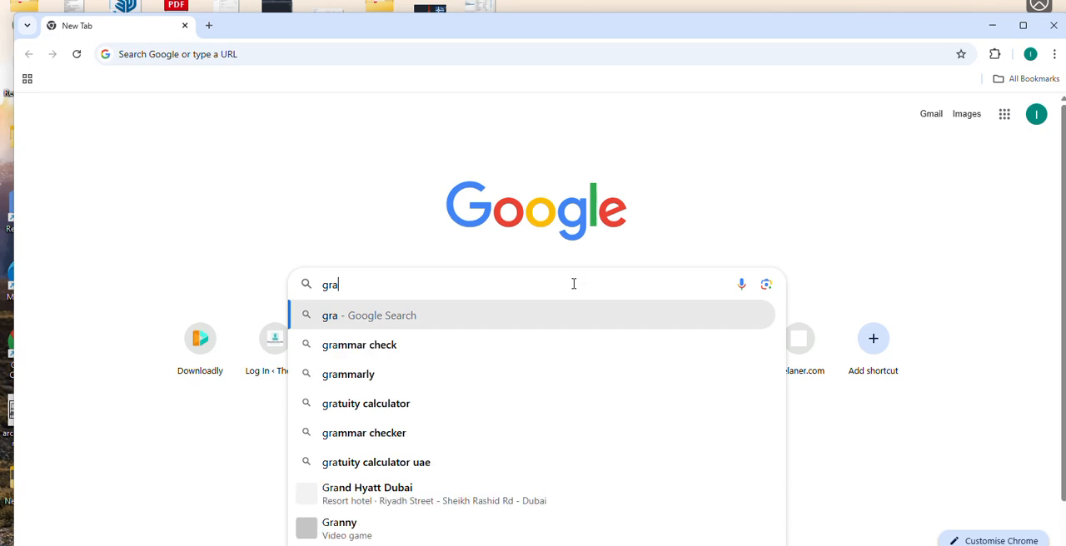
pyautogui.write('nite floor')
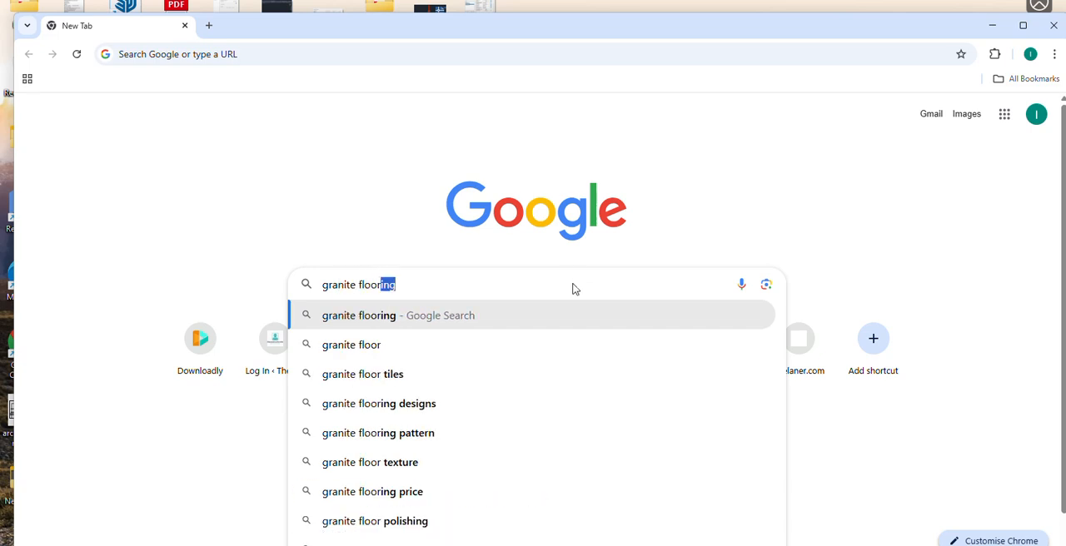
pyautogui.press('Return')
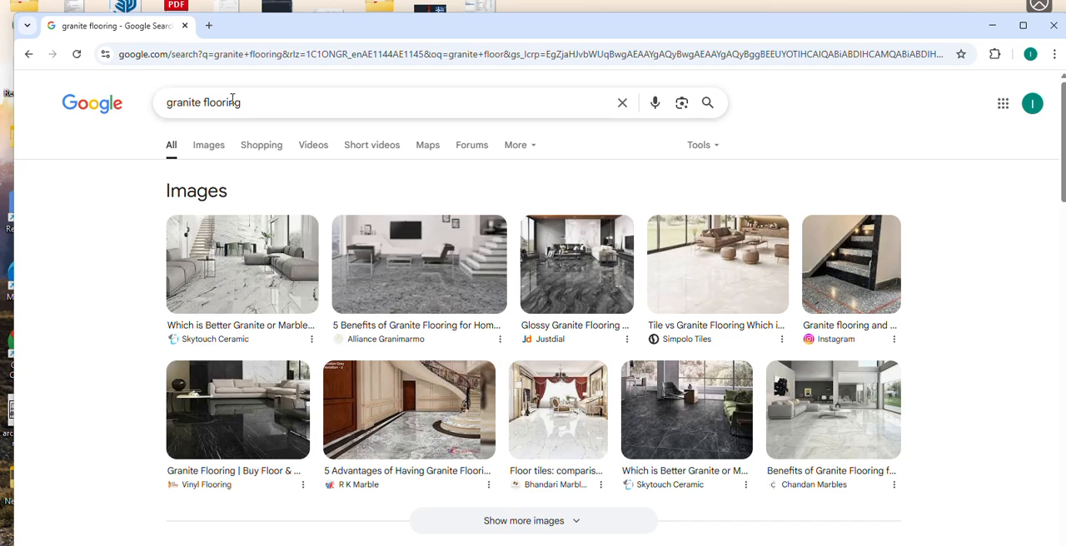
# - Refine the web search to "granite flooring texture" and preview the dark grey Granite - Architextures image
pyautogui.click(293, 104)
pyautogui.write('te')
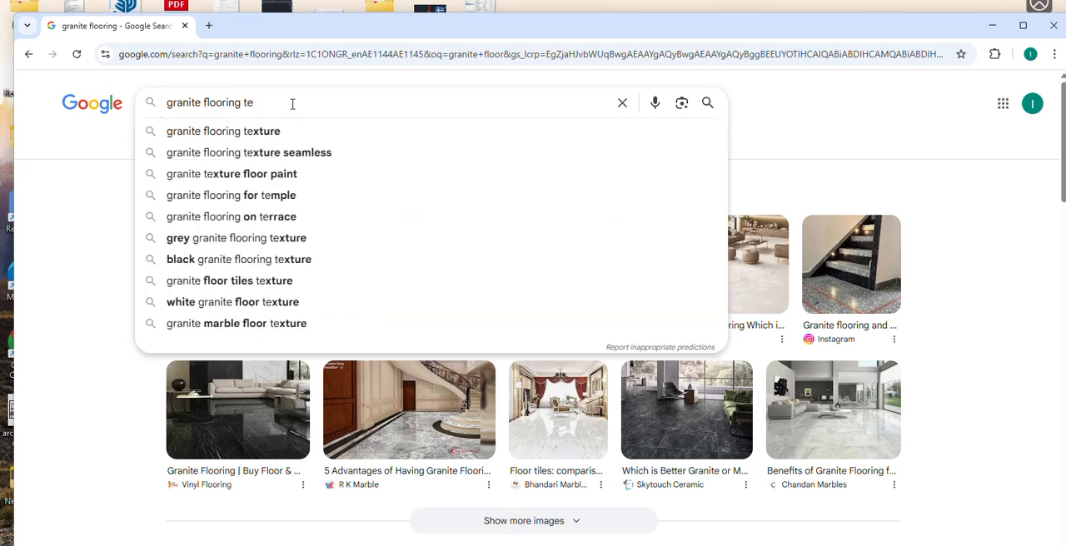
pyautogui.click(278, 133)
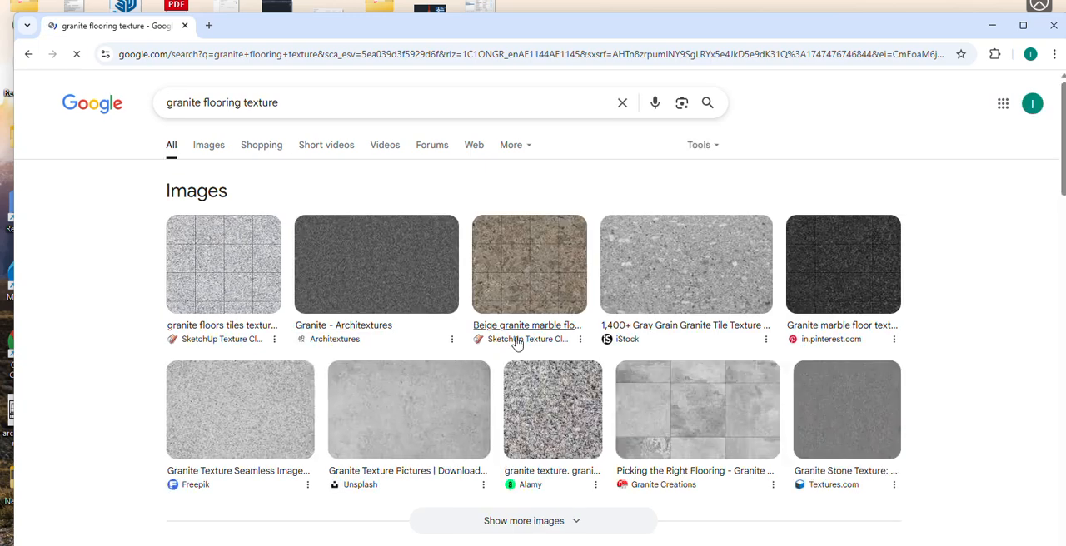
pyautogui.scroll(-2, 661, 295)
pyautogui.scroll(2, 482, 247)
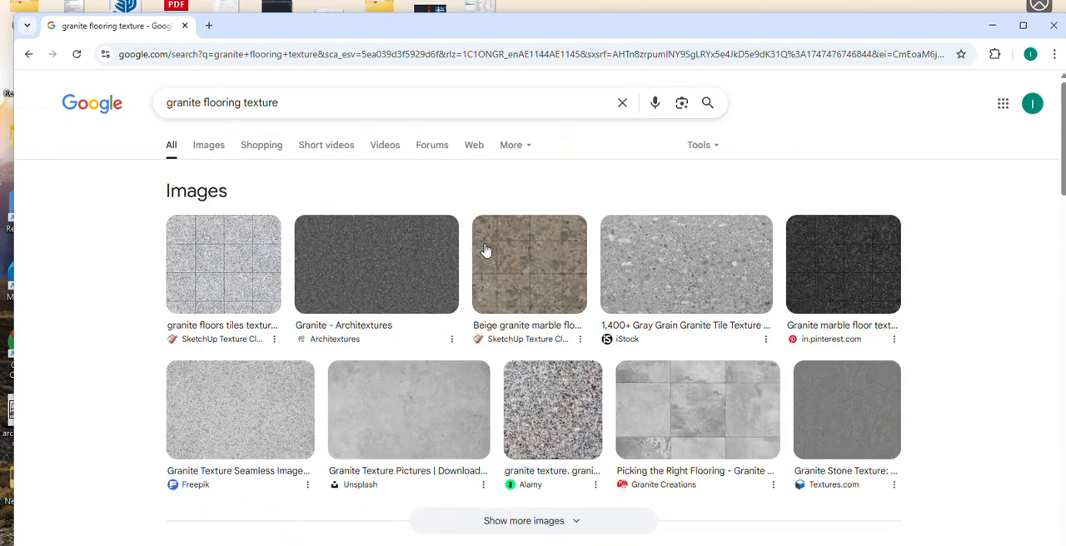
pyautogui.click(377, 266)
pyautogui.scroll(-5, 857, 311)
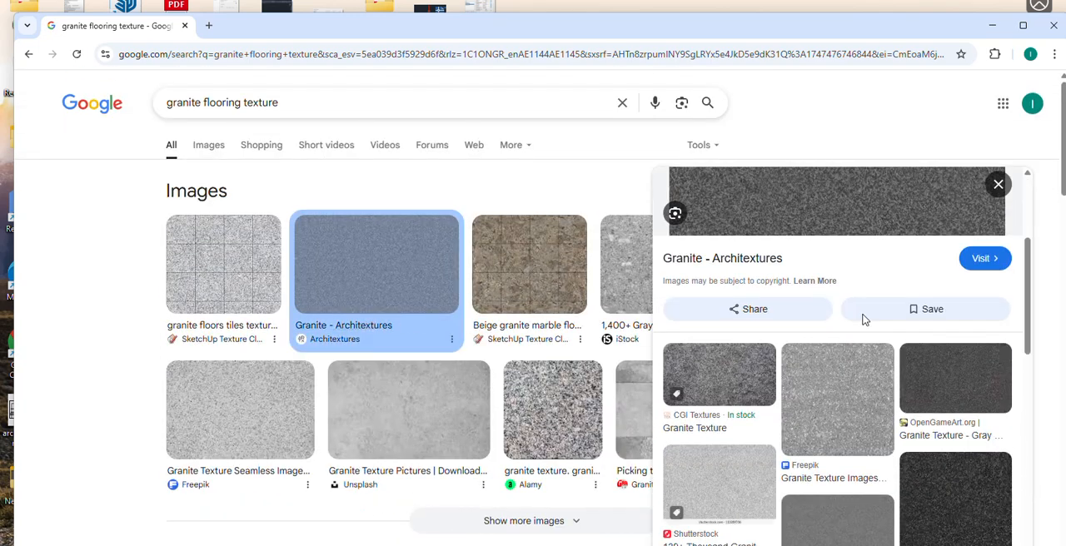
# - Search for "granite flooring texture glossy" and browse the image results for a polished stone texture
pyautogui.click(307, 100)
pyautogui.write('glossy')
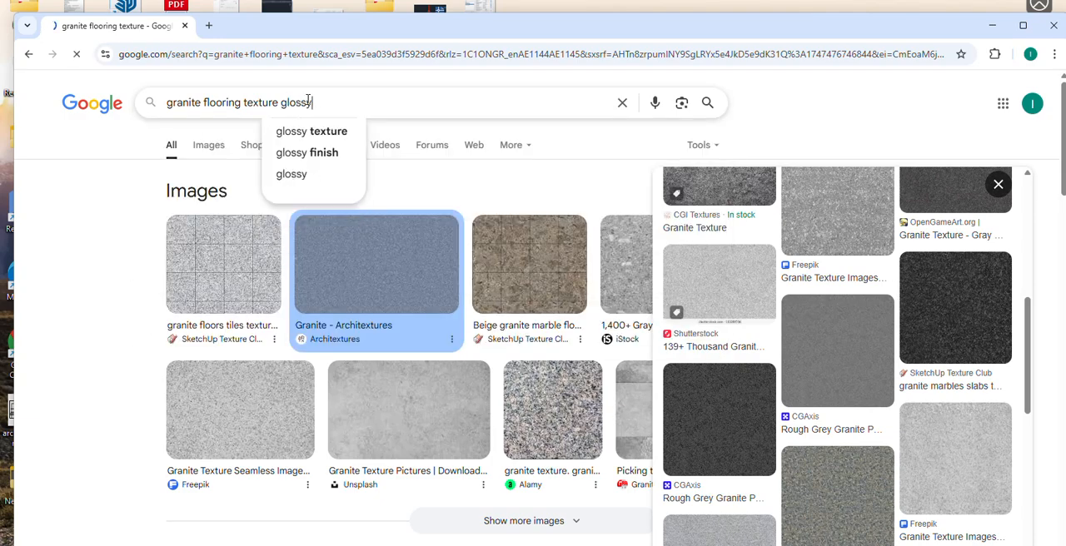
pyautogui.press('Return')
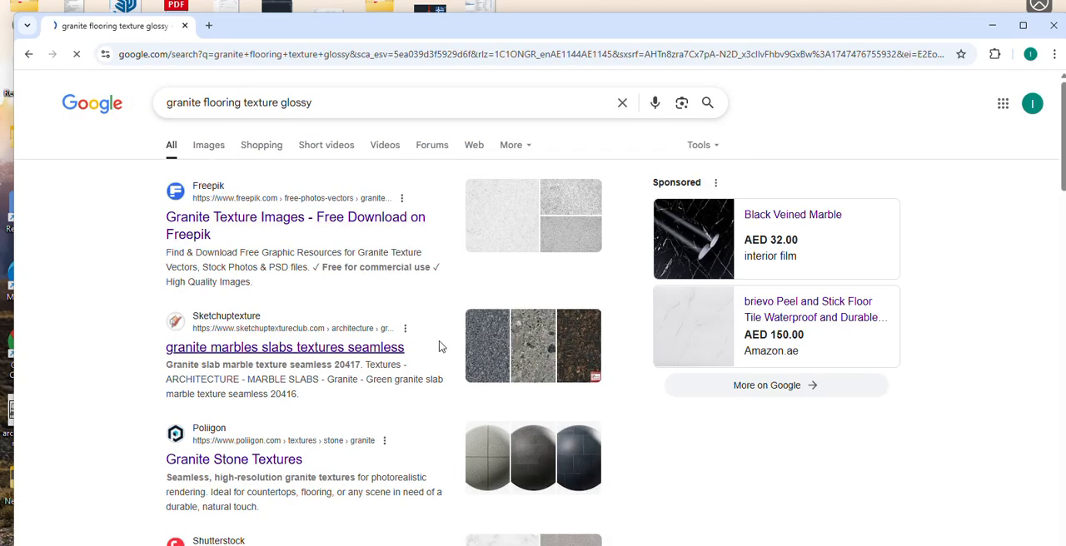
pyautogui.scroll(-2, 356, 311)
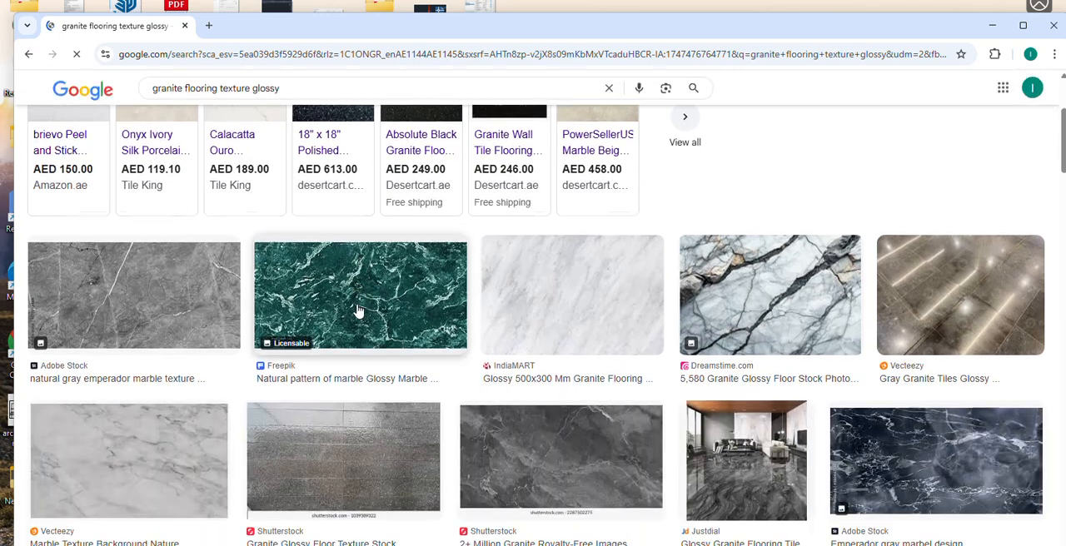
pyautogui.scroll(-1, 356, 310)
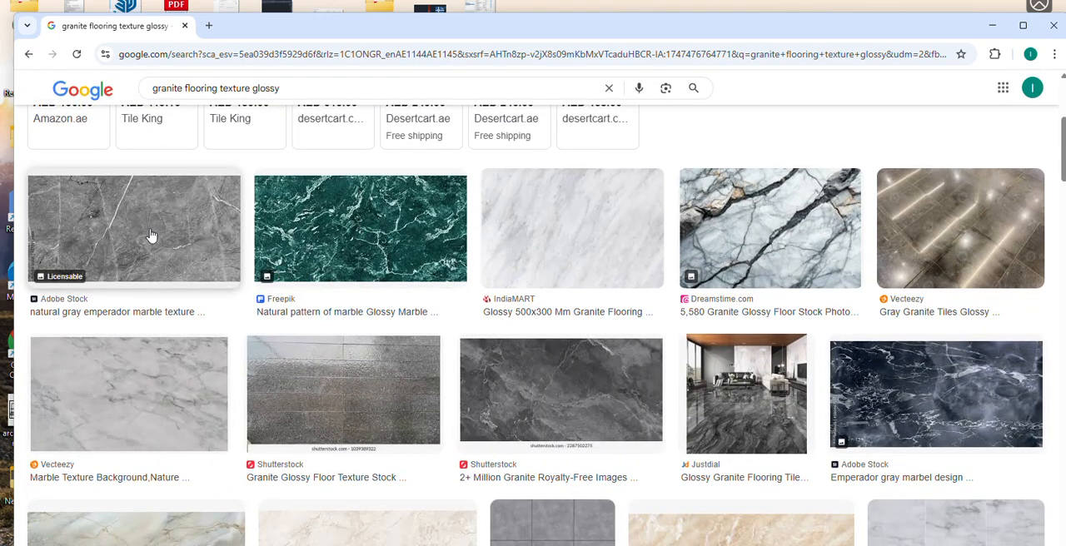
# - Save the dark blue Emperador marble image from Adobe Stock to the Desktop as a JPEG and minimize the browser
pyautogui.click(949, 406)
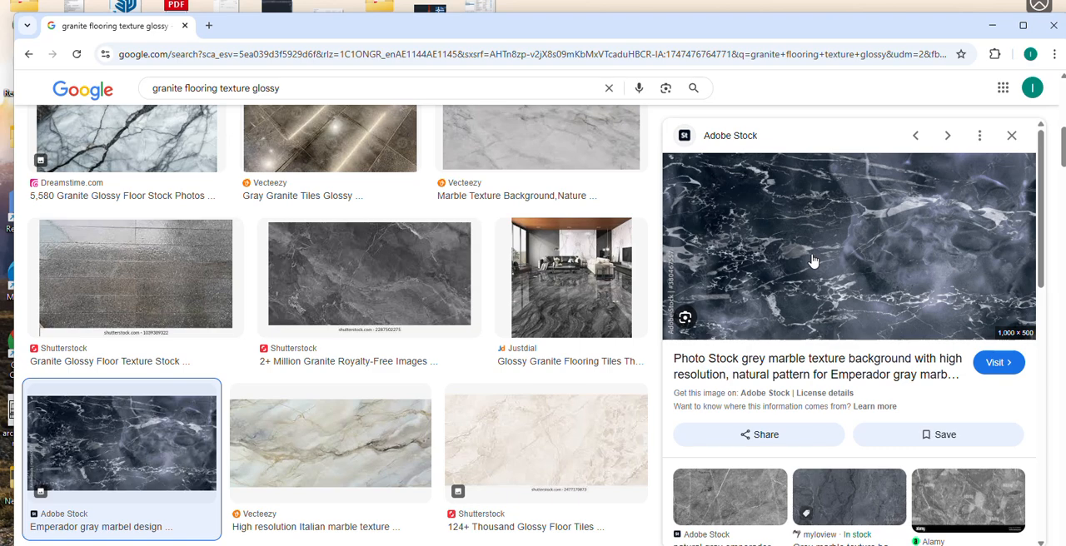
pyautogui.rightClick(813, 261)
pyautogui.click(594, 278)
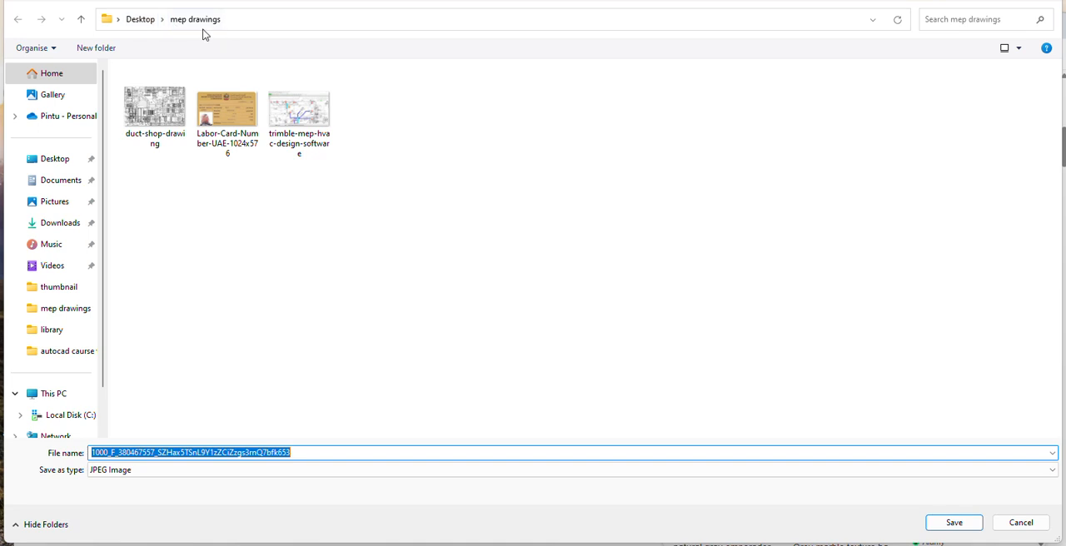
pyautogui.click(55, 161)
pyautogui.click(954, 522)
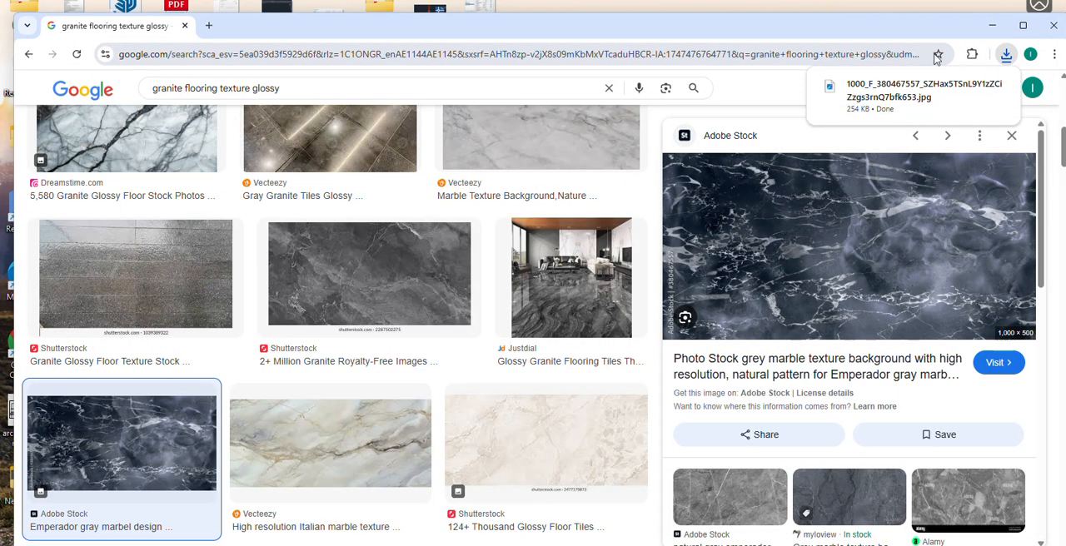
pyautogui.click(992, 26)
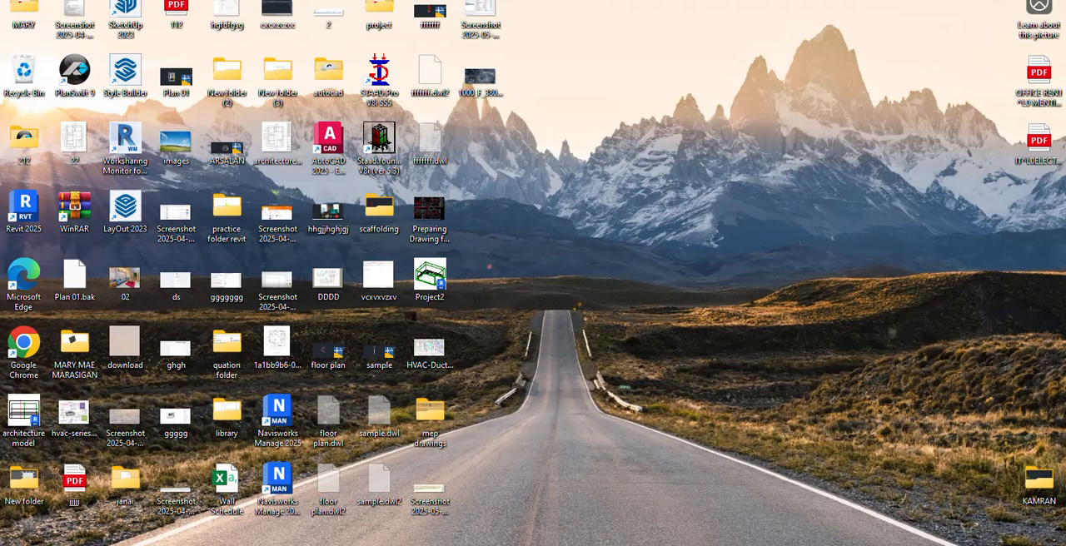
# - Return to Revit and insert a structure layer above the core boundary in the assembly of the inner floor's type
pyautogui.hotkey('alt', 'Tab')
pyautogui.click(567, 188)
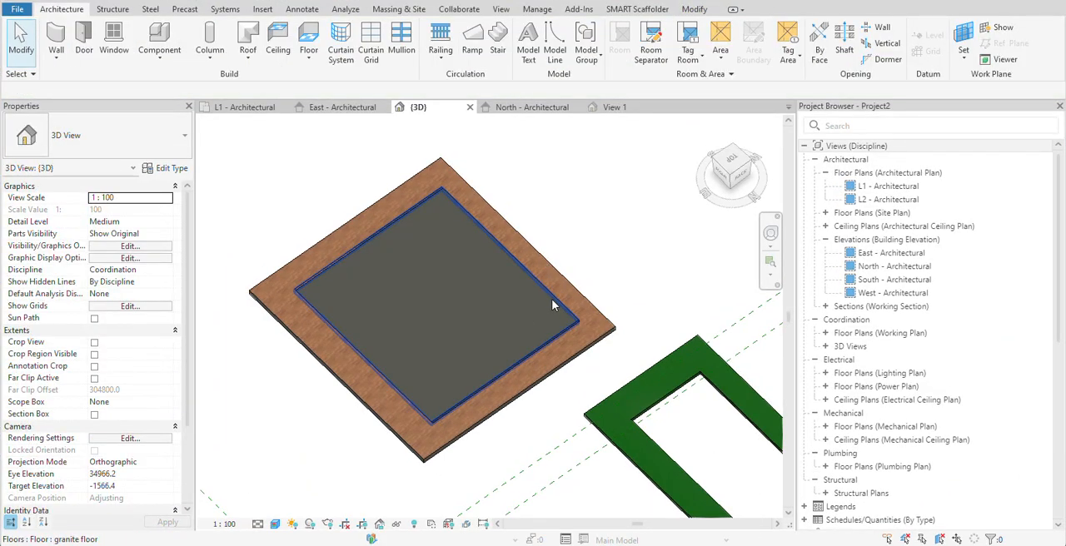
pyautogui.click(551, 299)
pyautogui.click(170, 167)
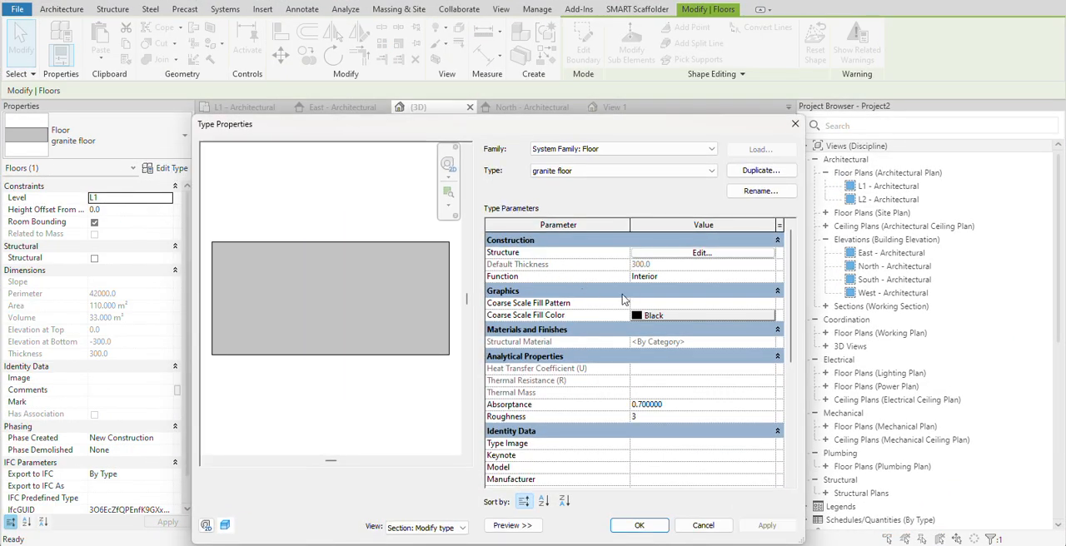
pyautogui.click(725, 253)
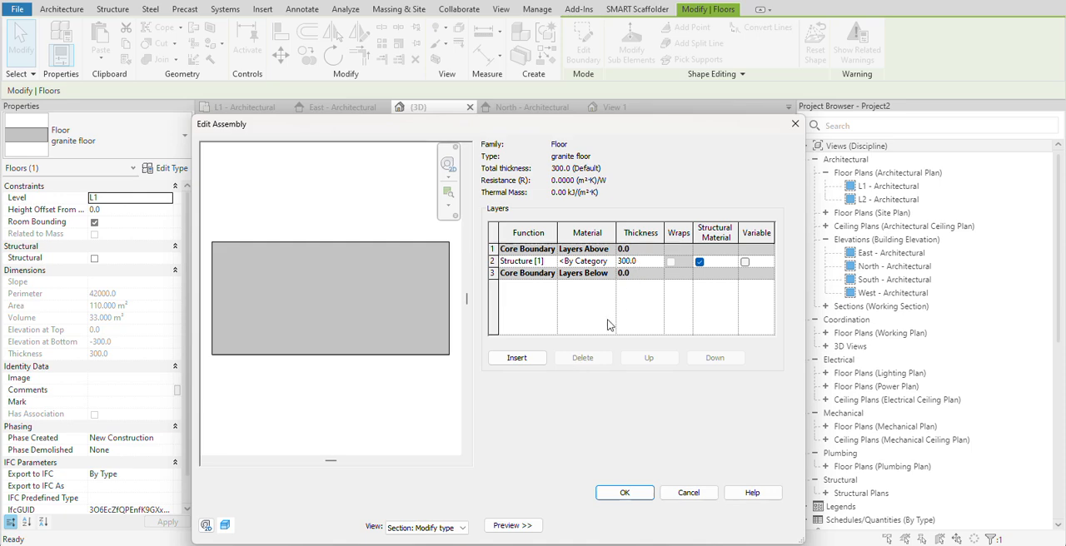
pyautogui.click(517, 358)
pyautogui.click(648, 358)
pyautogui.click(649, 358)
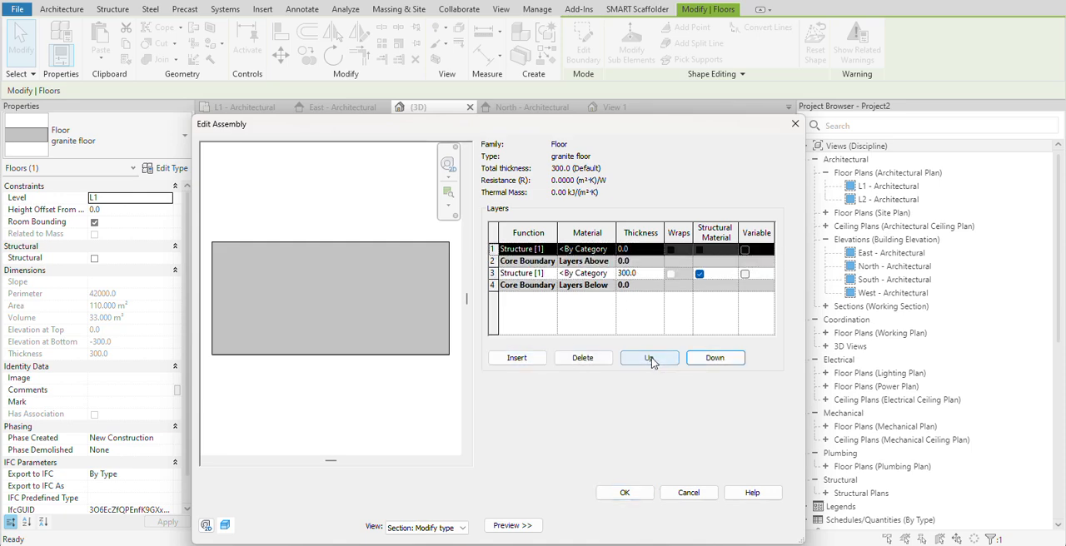
# - Open the material choice for the new top layer and create a new material named "granite floor"
pyautogui.click(610, 250)
pyautogui.click(610, 250)
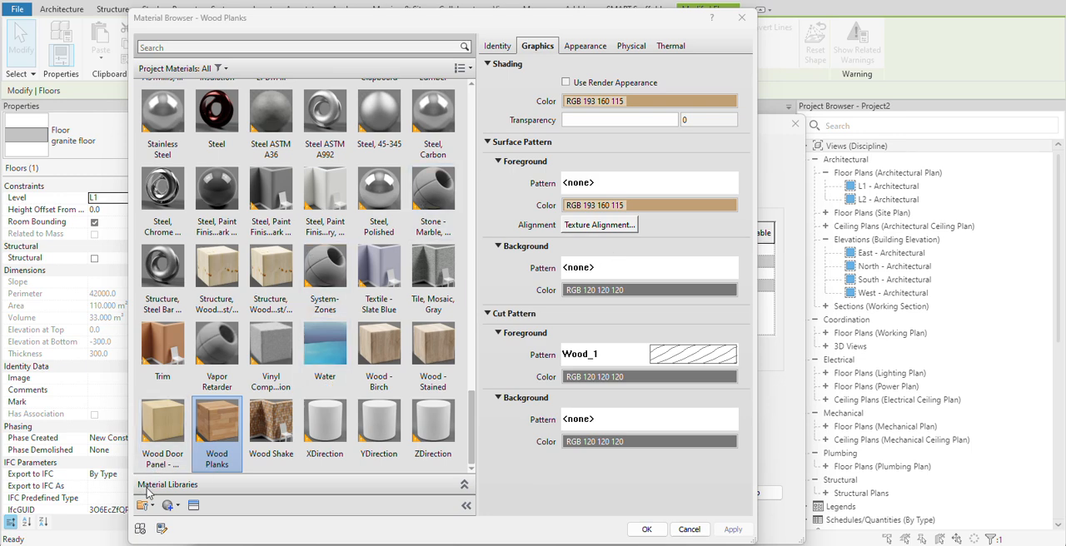
pyautogui.click(176, 509)
pyautogui.click(199, 521)
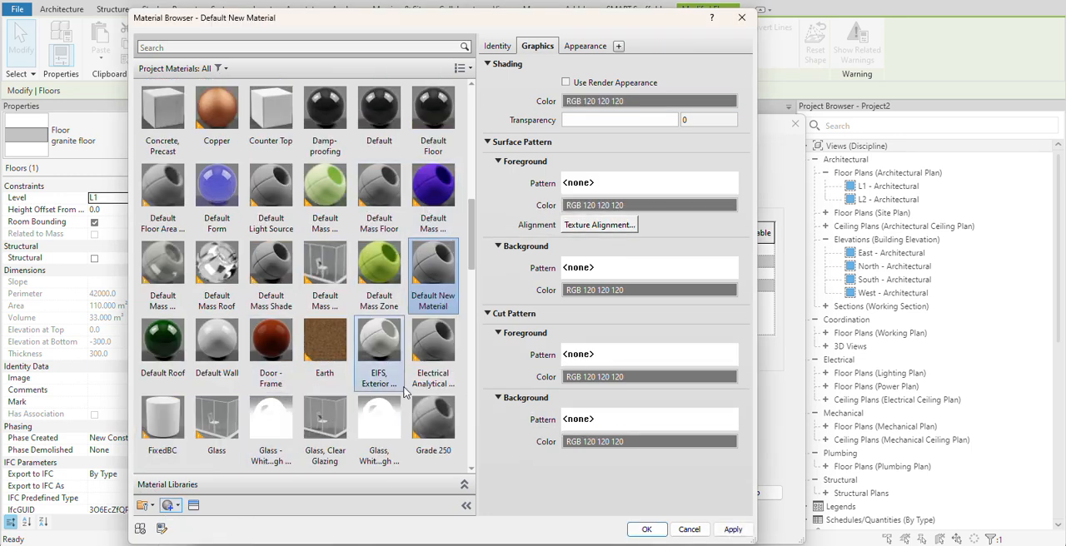
pyautogui.rightClick(450, 277)
pyautogui.click(494, 335)
pyautogui.write('g')
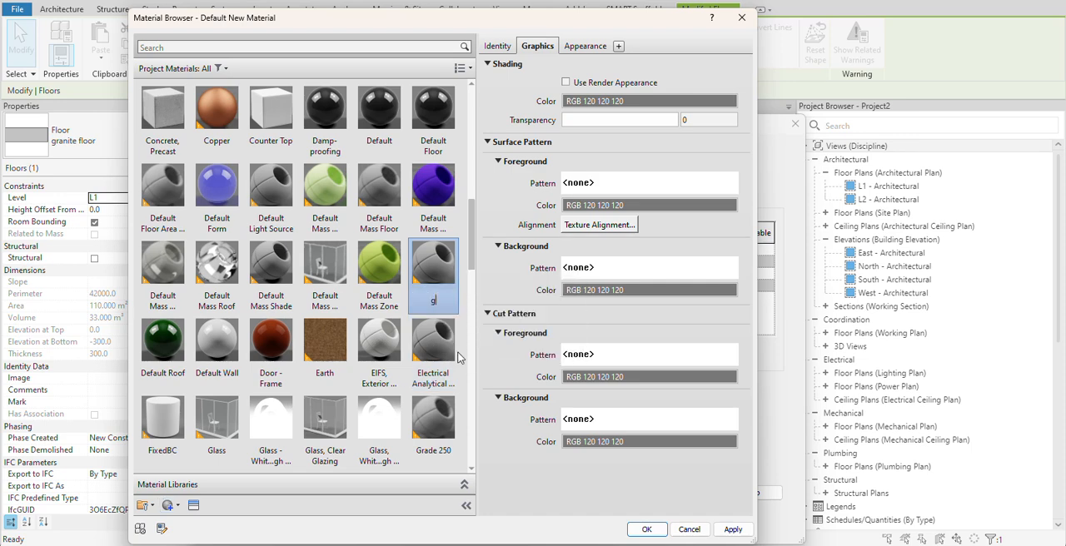
pyautogui.write('ranite floor')
pyautogui.click(435, 271)
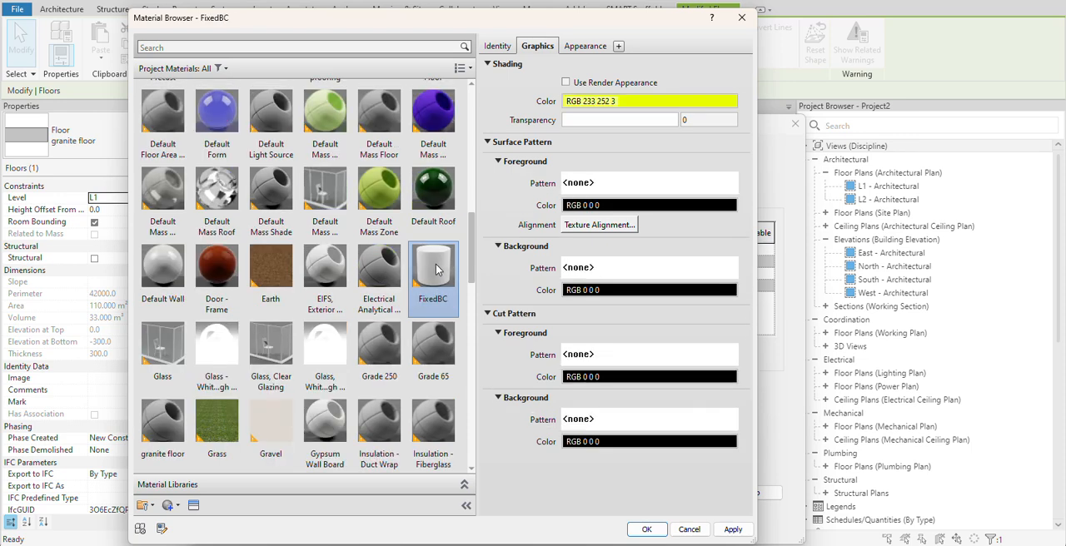
# - Search the project materials for "gran" and select the granite floor material
pyautogui.scroll(-6, 323, 371)
pyautogui.scroll(10, 367, 365)
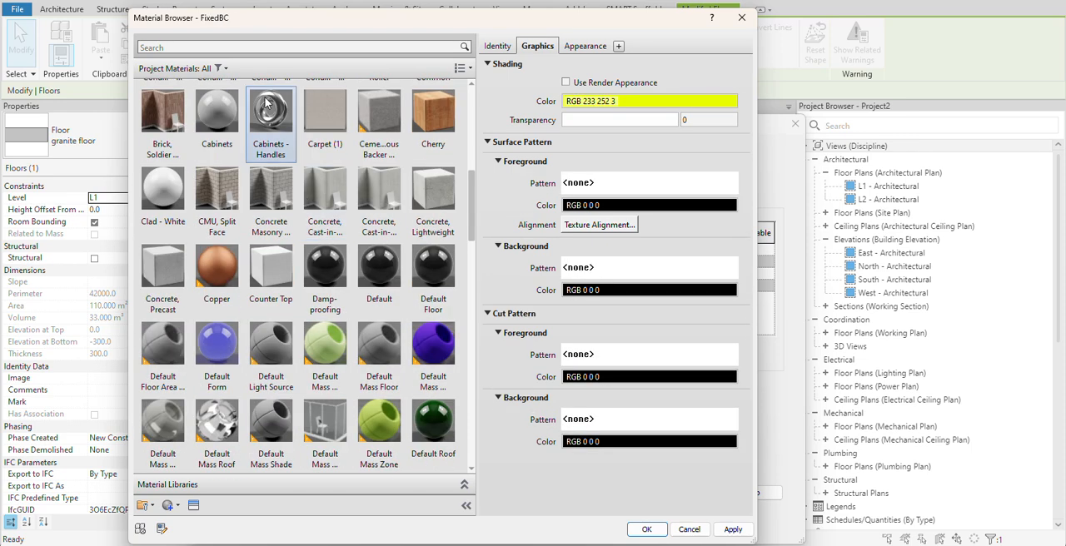
pyautogui.click(257, 47)
pyautogui.write('granoi')
pyautogui.press('BackSpace')
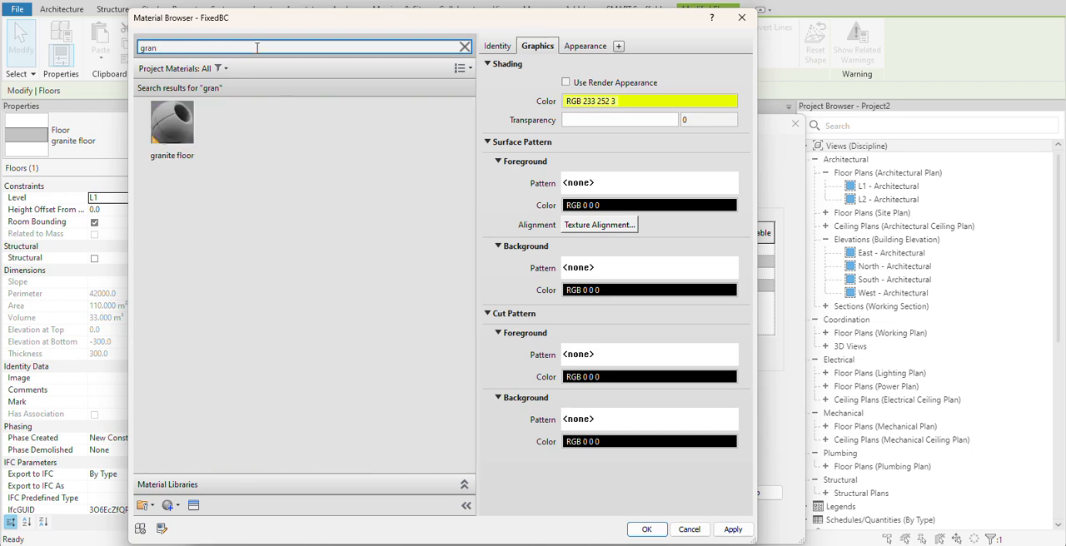
pyautogui.click(172, 149)
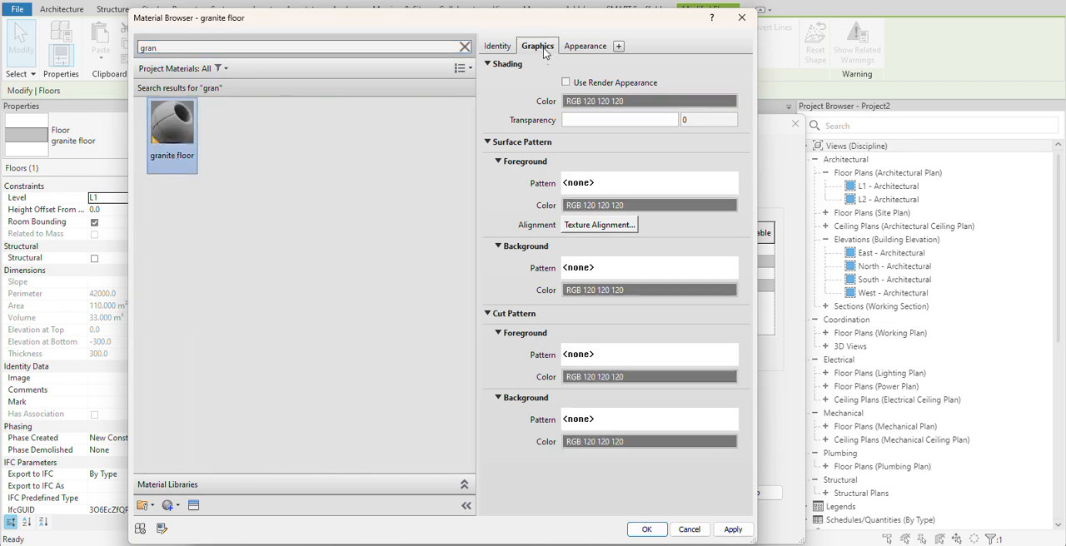
pyautogui.click(566, 83)
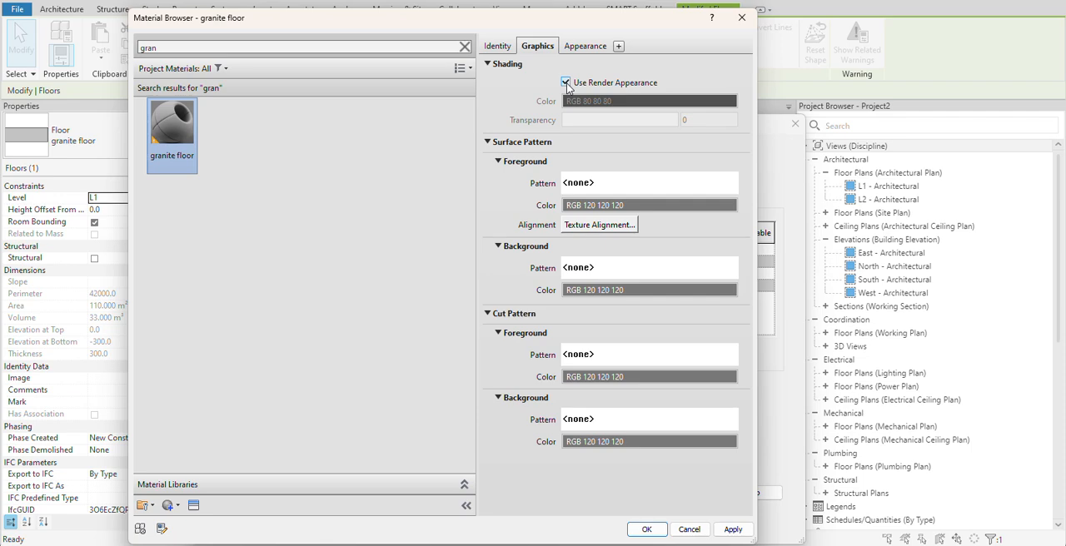
pyautogui.click(610, 208)
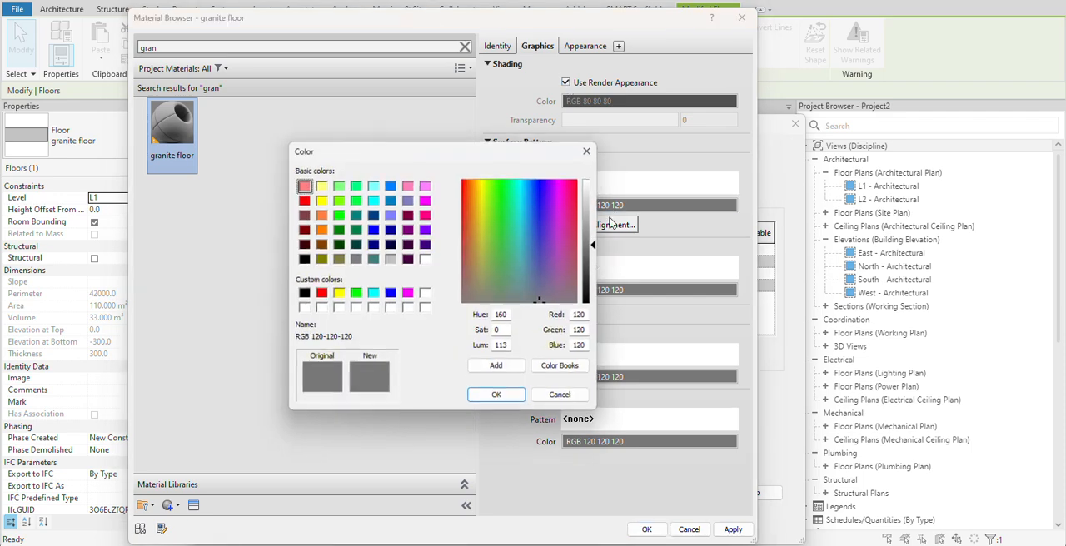
pyautogui.click(588, 150)
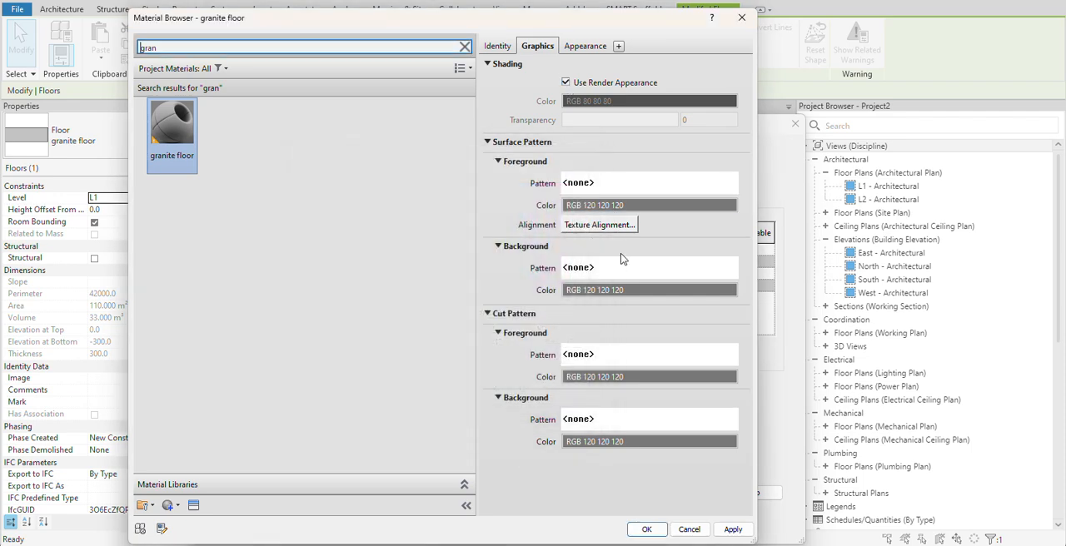
pyautogui.press('Escape')
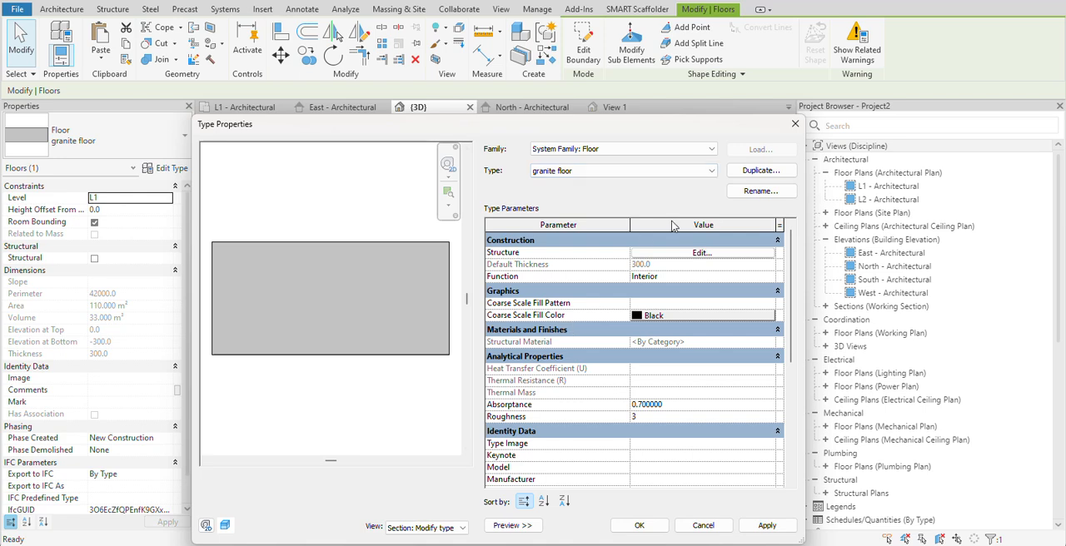
# - Insert a structure layer above the core boundary in the granite floor type's assembly and open its material choice
pyautogui.click(700, 252)
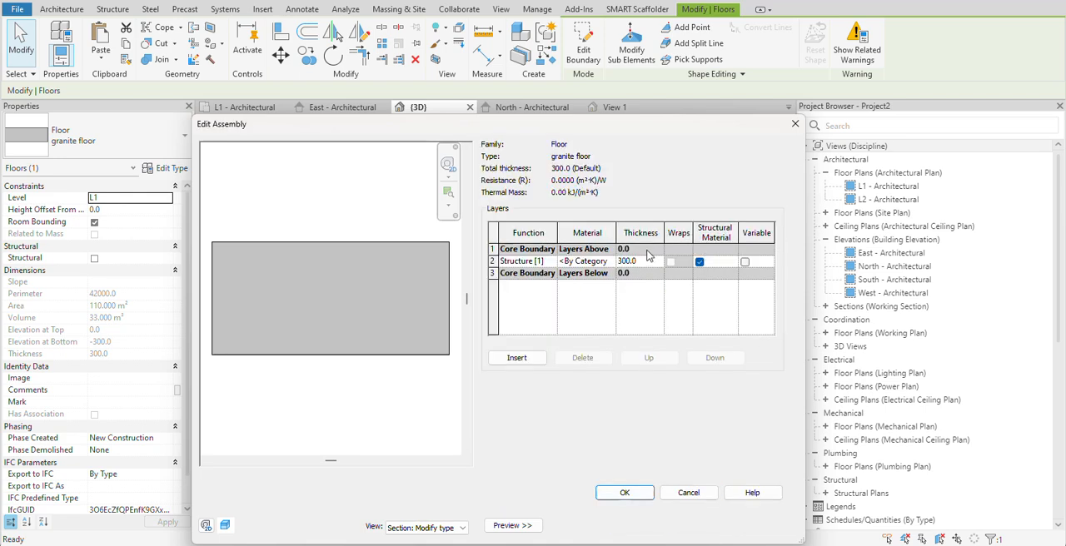
pyautogui.click(522, 360)
pyautogui.click(649, 358)
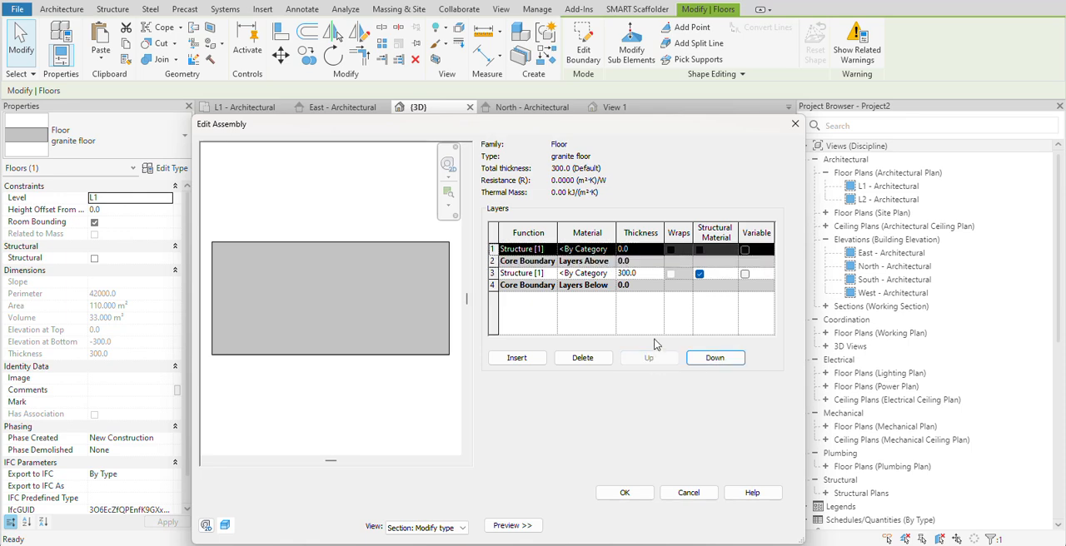
pyautogui.click(613, 256)
pyautogui.click(613, 257)
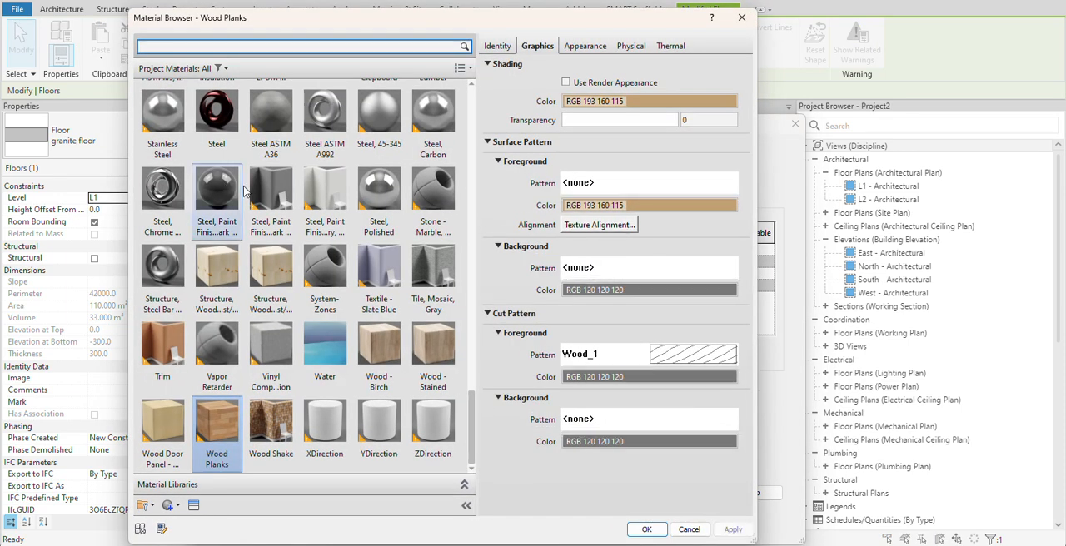
pyautogui.scroll(15, 403, 335)
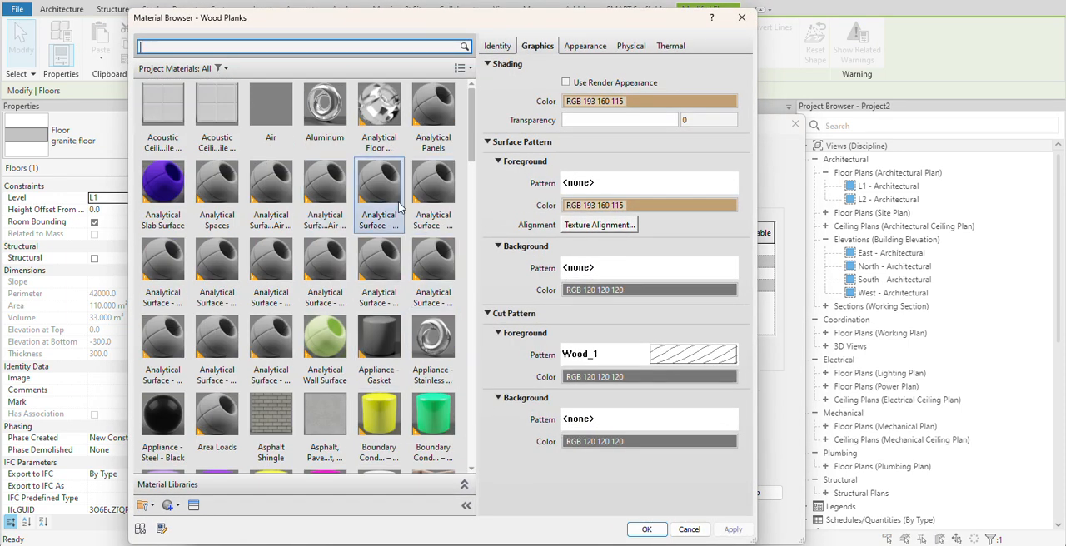
pyautogui.scroll(-3, 429, 275)
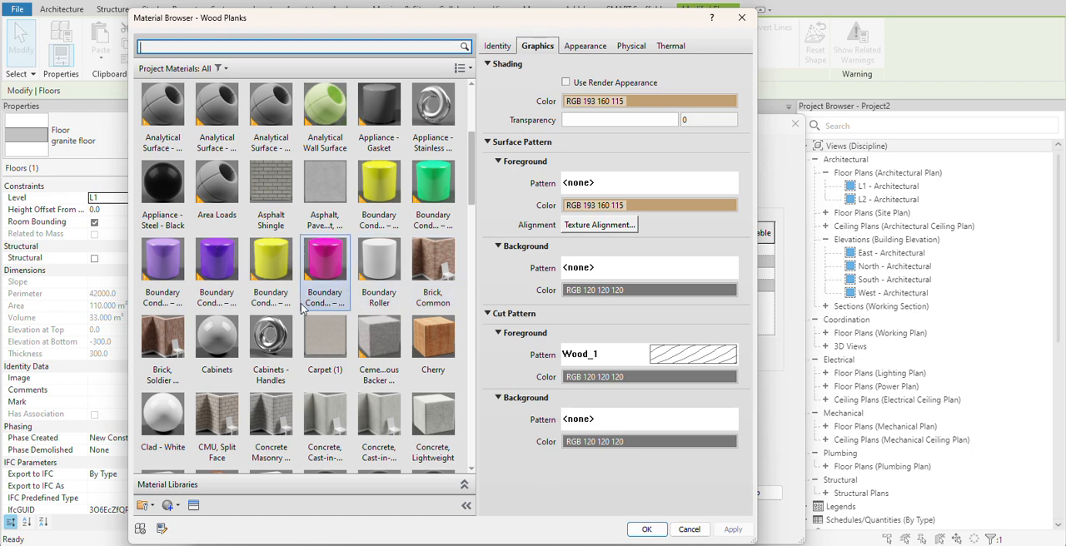
pyautogui.click(432, 346)
pyautogui.rightClick(433, 348)
pyautogui.click(432, 346)
# - Rename the Oak Flooring material as "granite" and select the renamed material
pyautogui.scroll(-10, 431, 346)
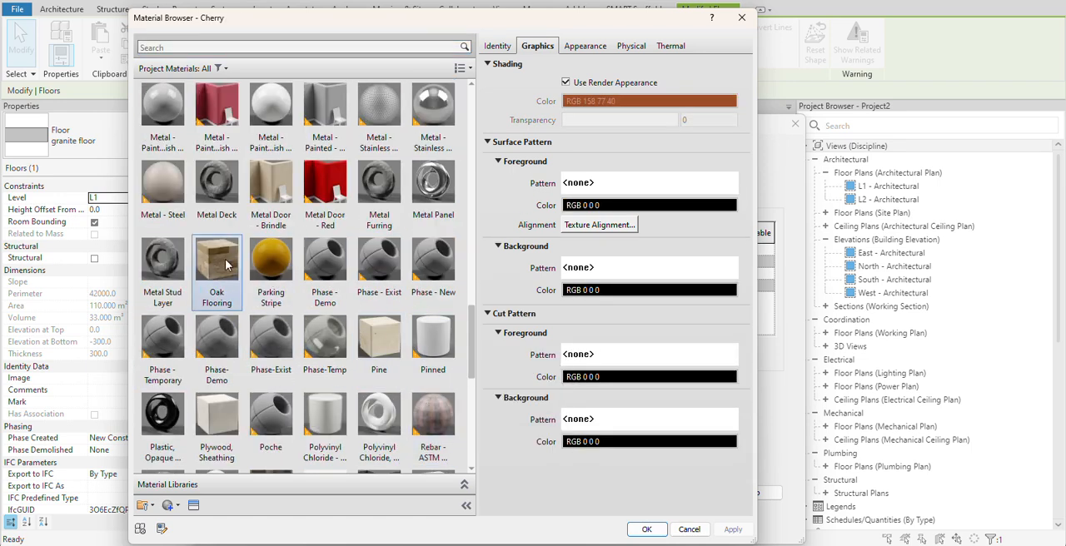
pyautogui.click(214, 267)
pyautogui.rightClick(214, 266)
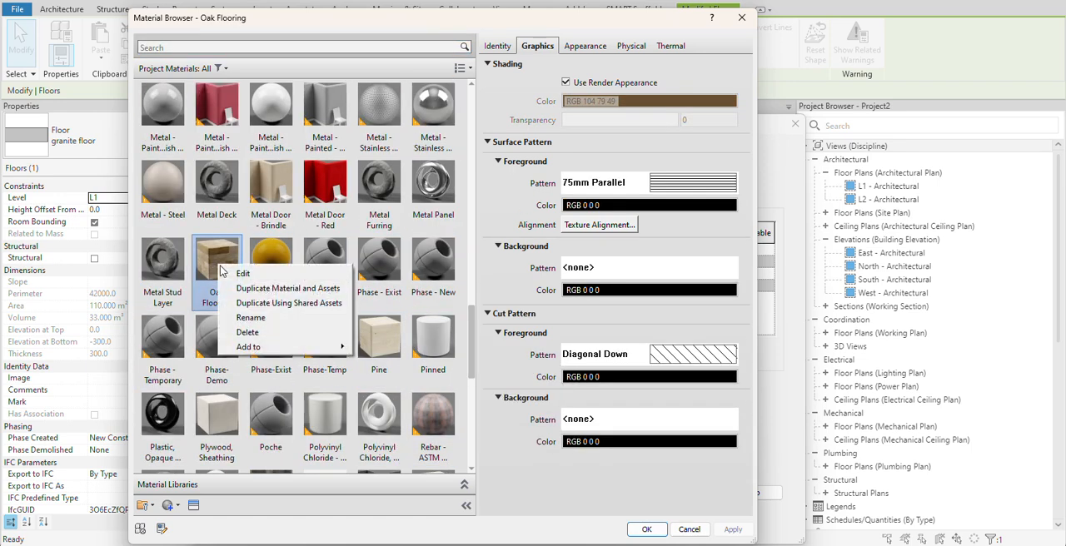
pyautogui.click(260, 323)
pyautogui.write('granite')
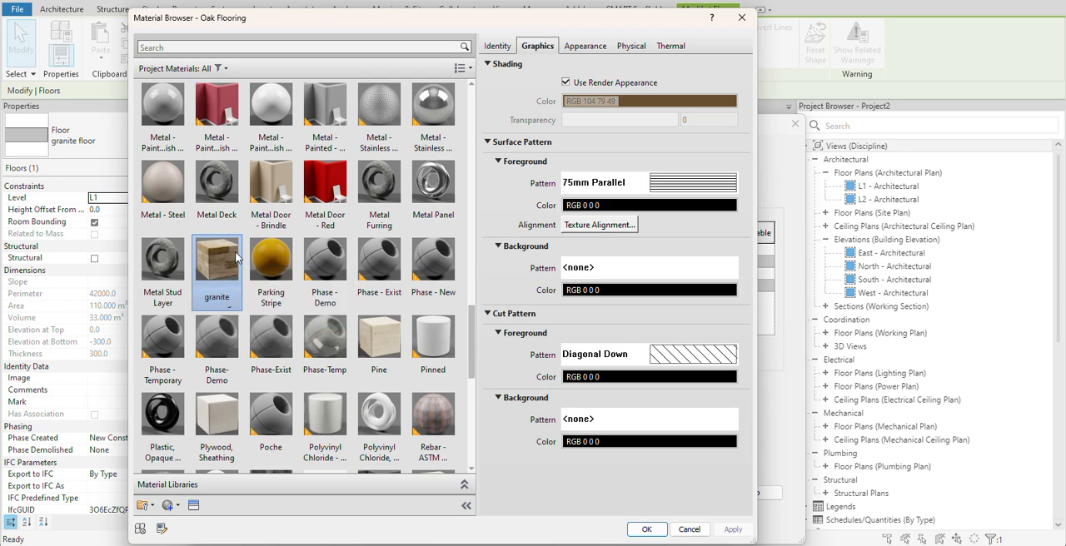
pyautogui.click(229, 264)
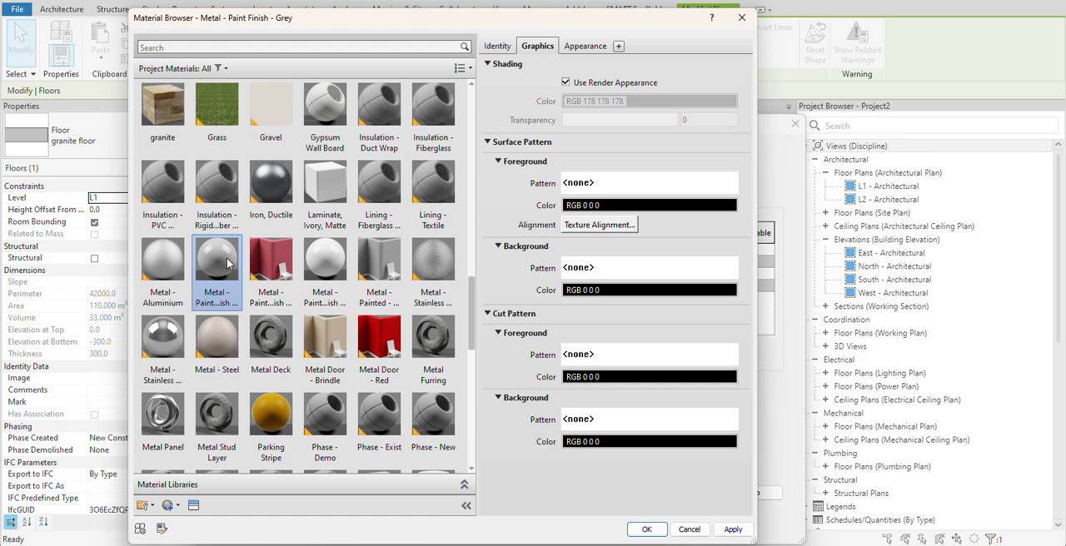
pyautogui.click(164, 129)
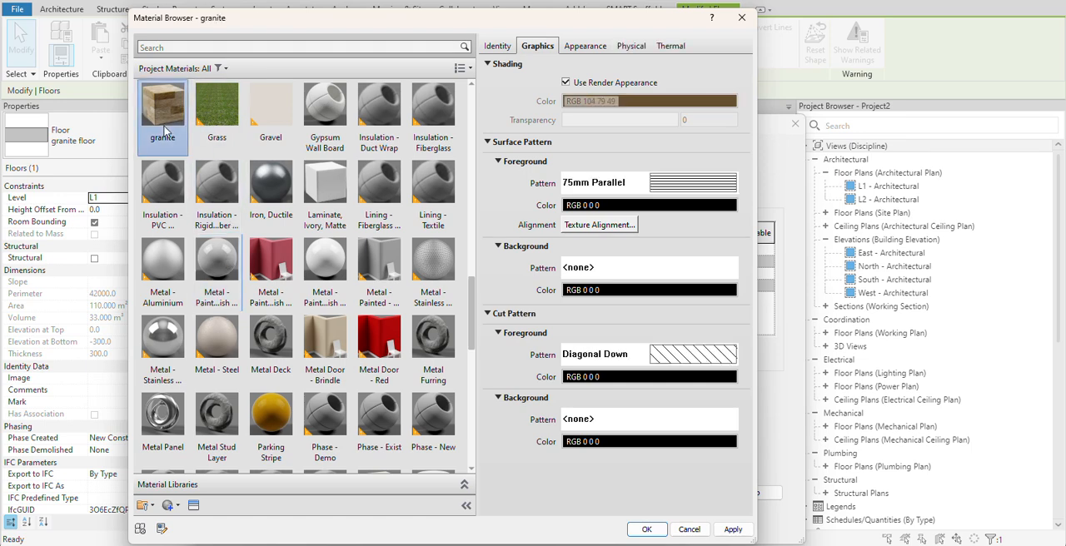
# - Replace the granite material's appearance image with the dark marble JPEG 1000_F_380467557 from the Desktop and assign the material to the new top layer
pyautogui.click(585, 48)
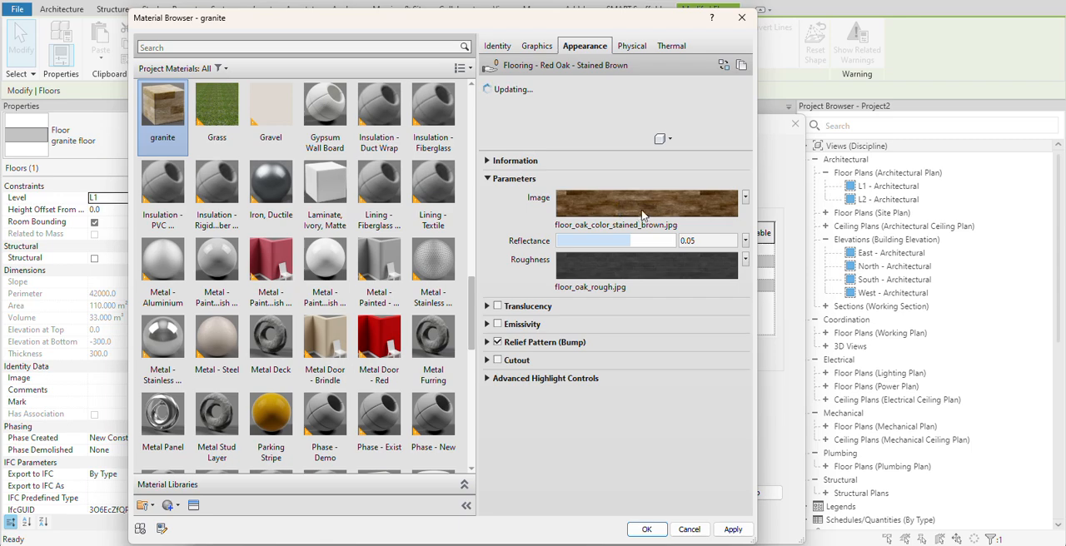
pyautogui.click(627, 205)
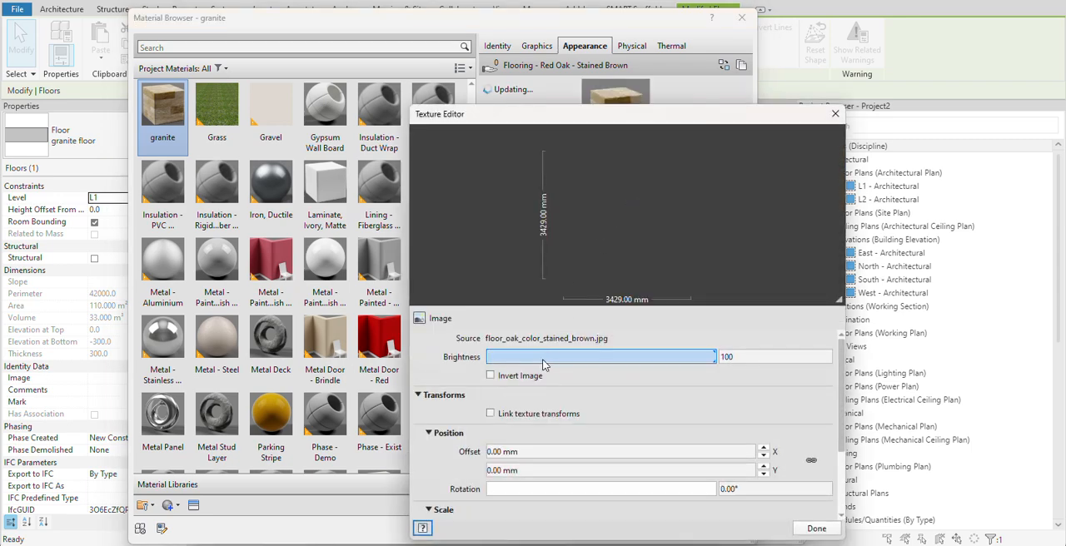
pyautogui.click(545, 338)
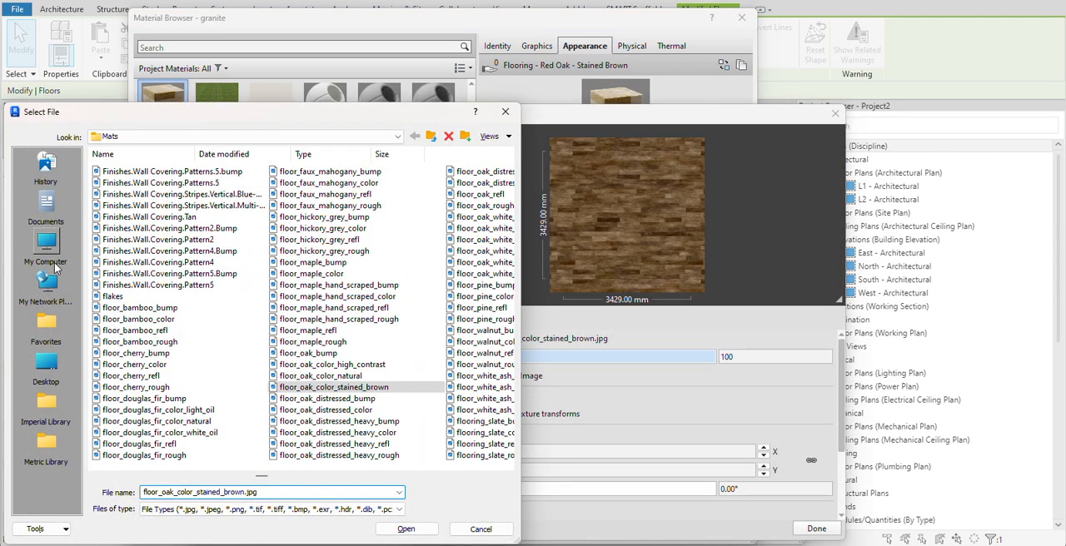
pyautogui.click(47, 375)
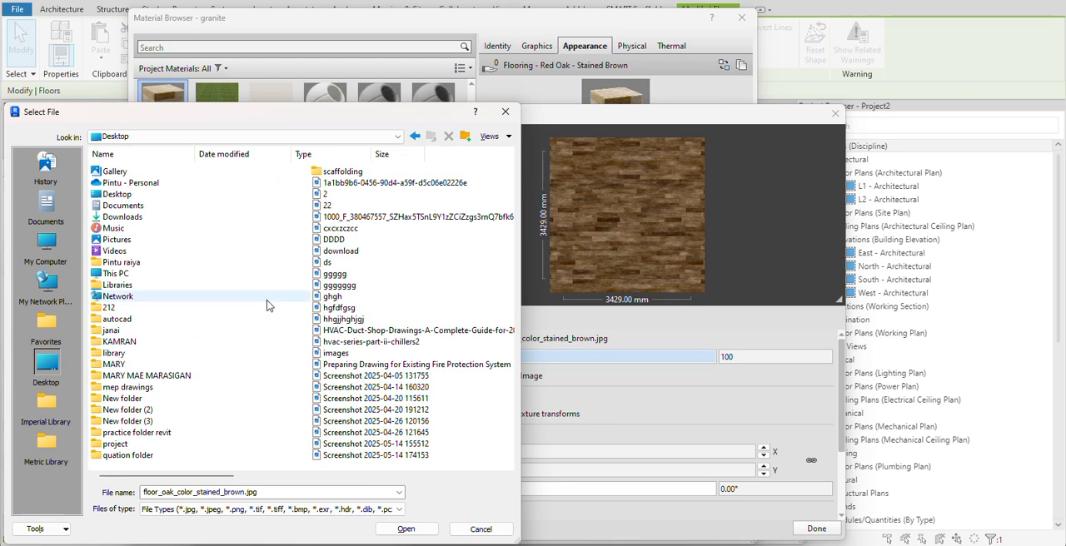
pyautogui.keyDown('ctrl'); pyautogui.scroll(2, 237, 309); pyautogui.keyUp('ctrl')
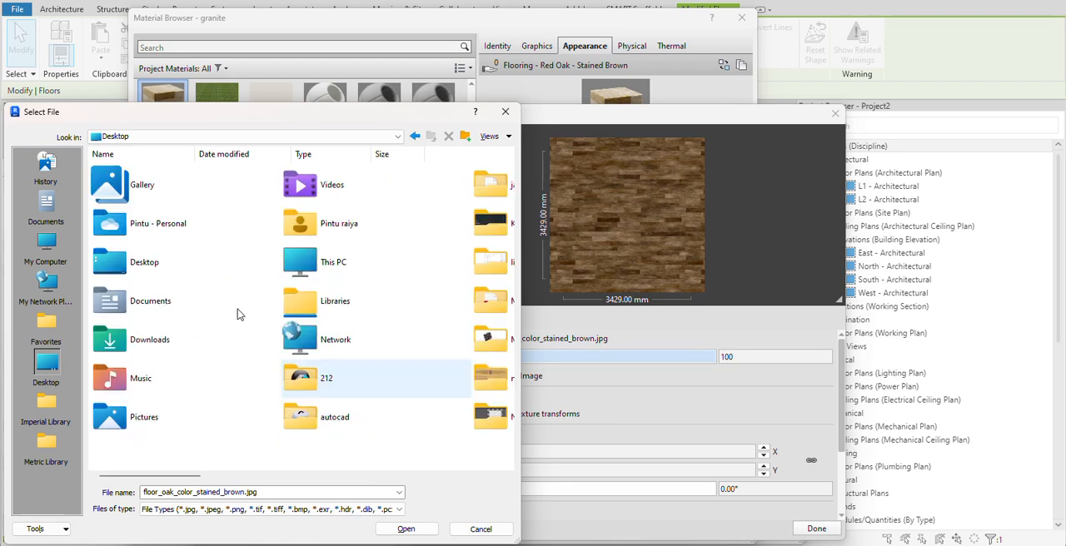
pyautogui.keyDown('ctrl'); pyautogui.scroll(-2, 237, 315); pyautogui.keyUp('ctrl')
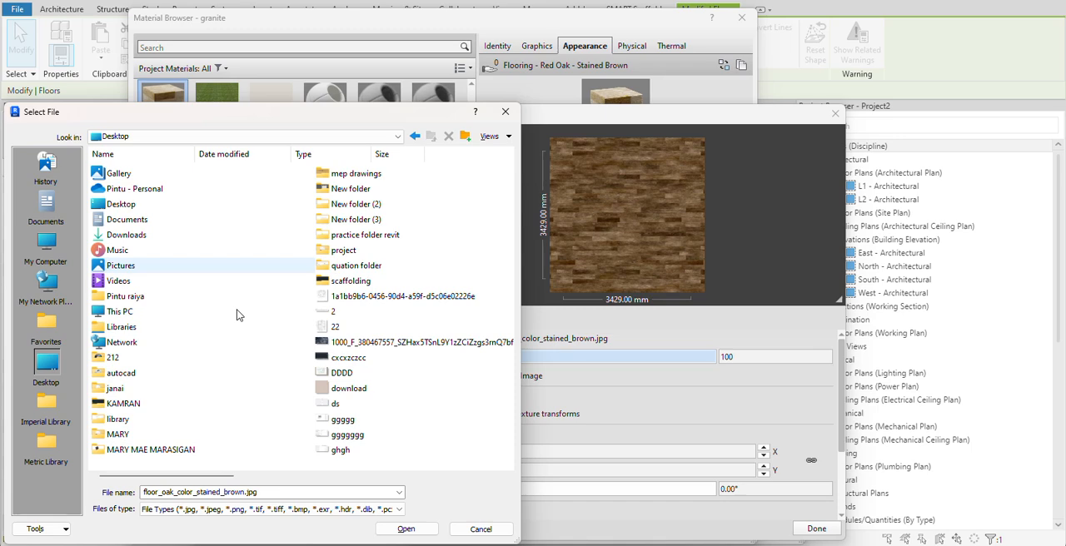
pyautogui.keyDown('ctrl'); pyautogui.scroll(4, 238, 314); pyautogui.keyUp('ctrl')
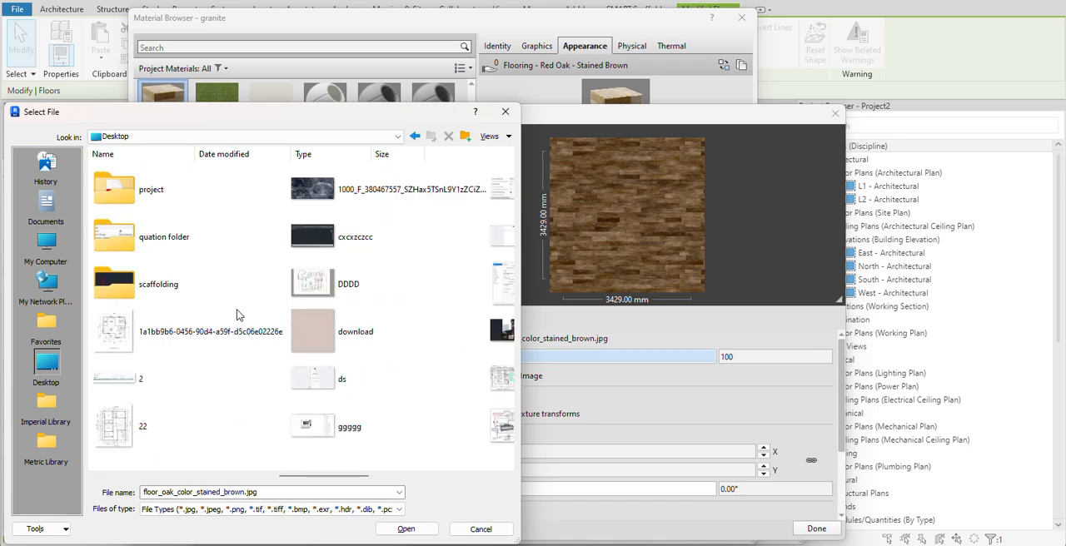
pyautogui.click(343, 185)
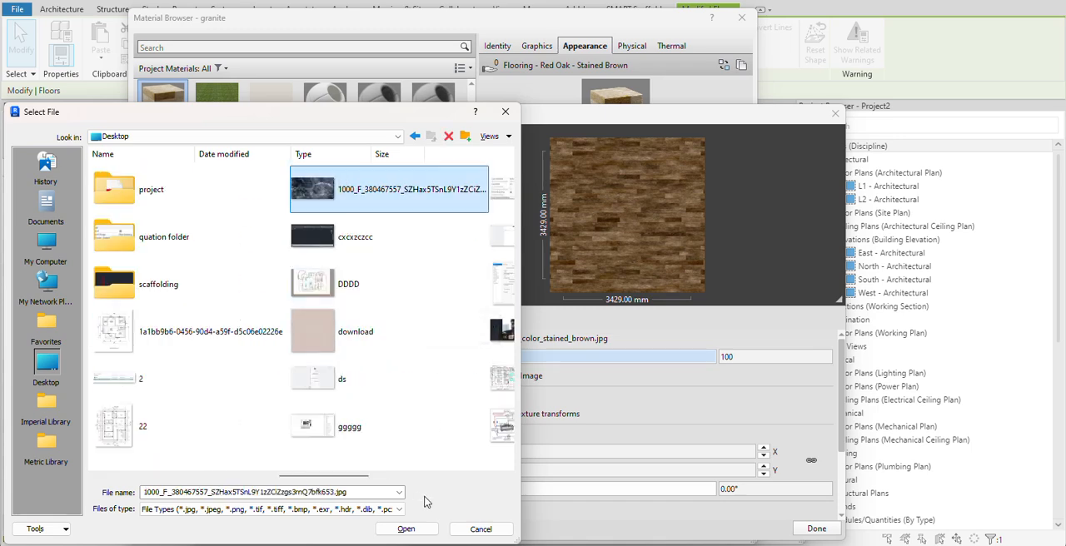
pyautogui.click(416, 529)
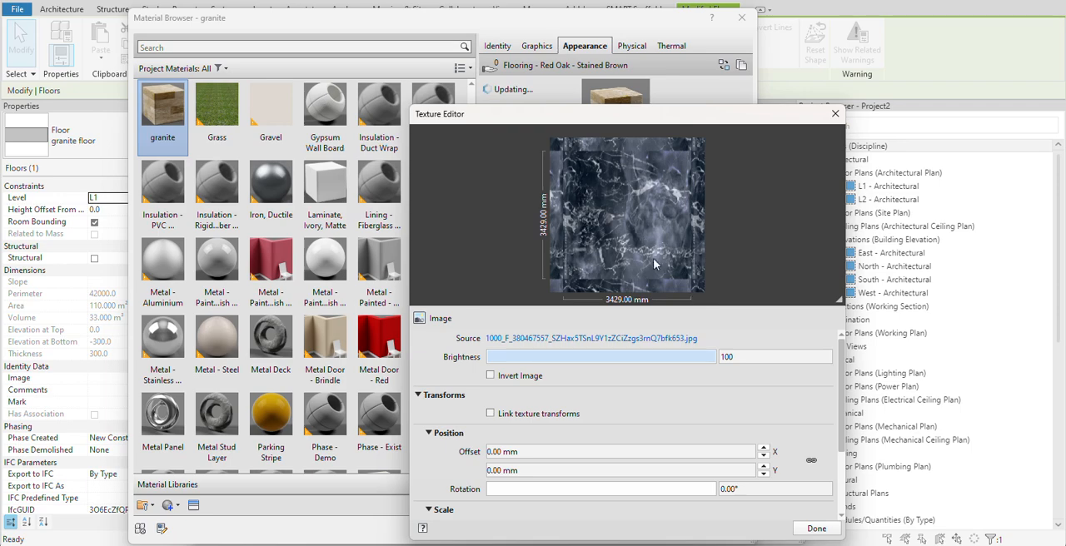
pyautogui.click(814, 529)
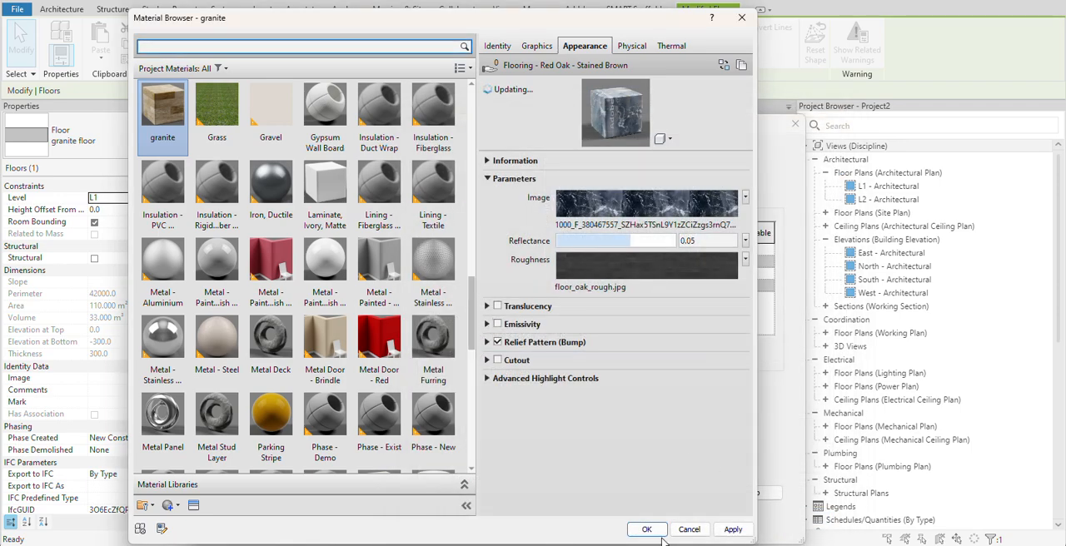
pyautogui.click(732, 530)
pyautogui.click(646, 529)
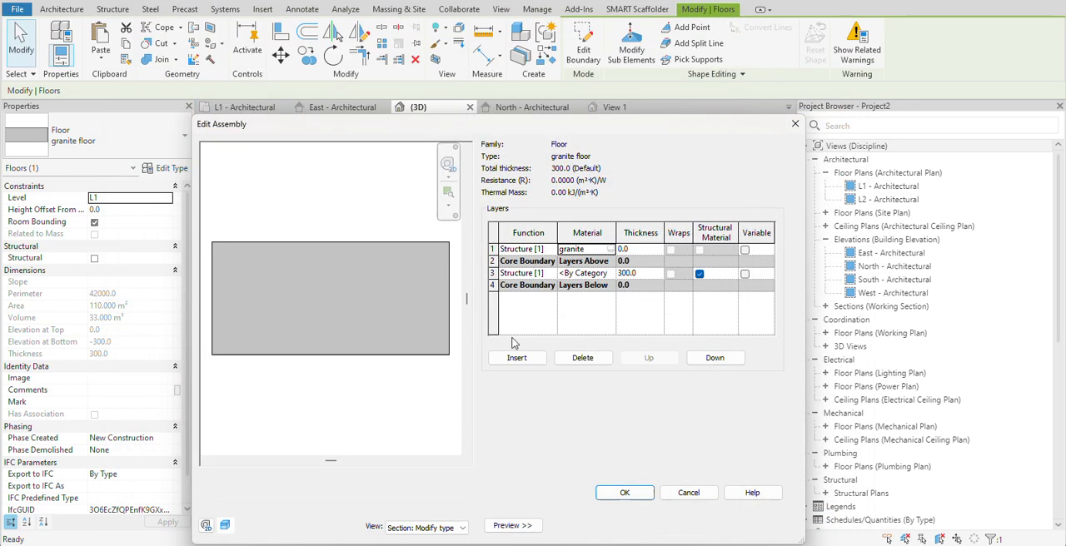
# - Set the granite layer's thickness to 12 mm, accept the floor's type changes and deselect the floor
pyautogui.click(623, 250)
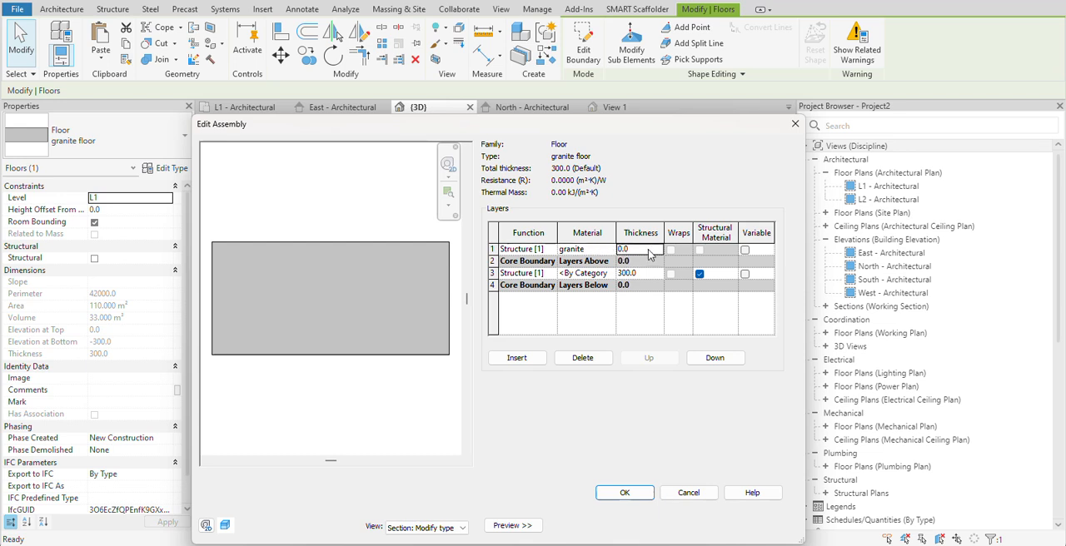
pyautogui.write('12')
pyautogui.press('Tab')
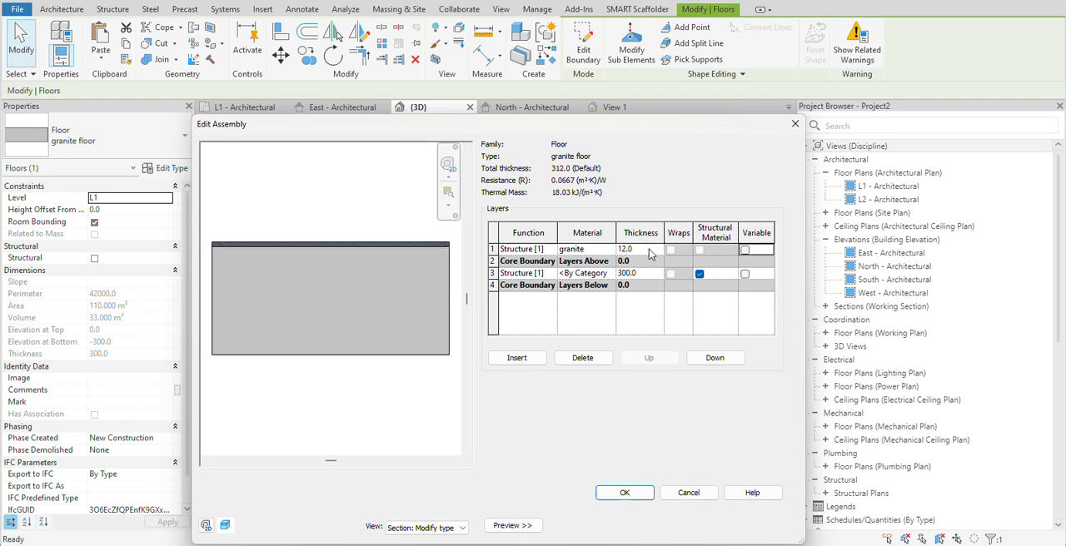
pyautogui.click(624, 493)
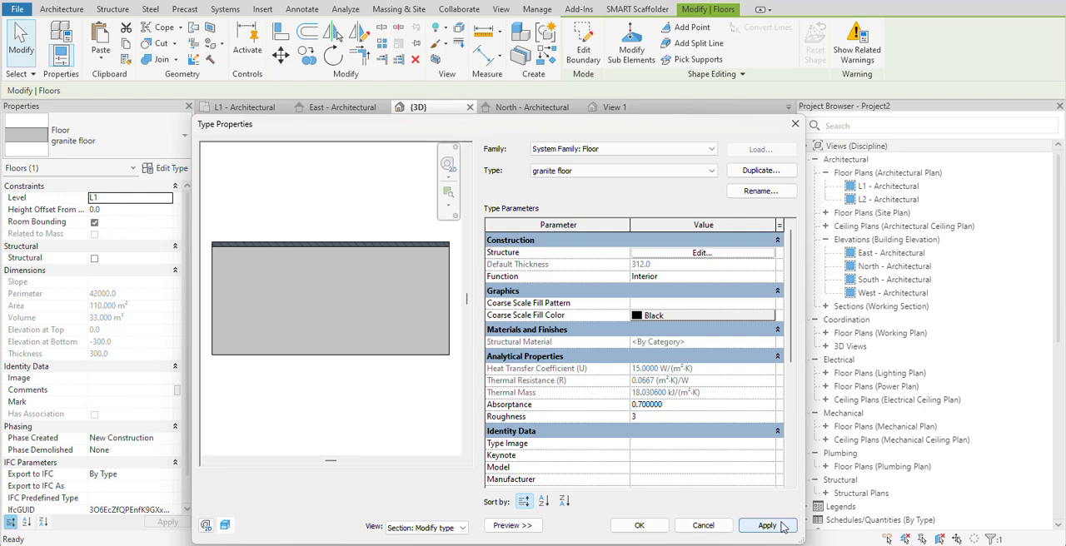
pyautogui.click(639, 525)
pyautogui.click(639, 283)
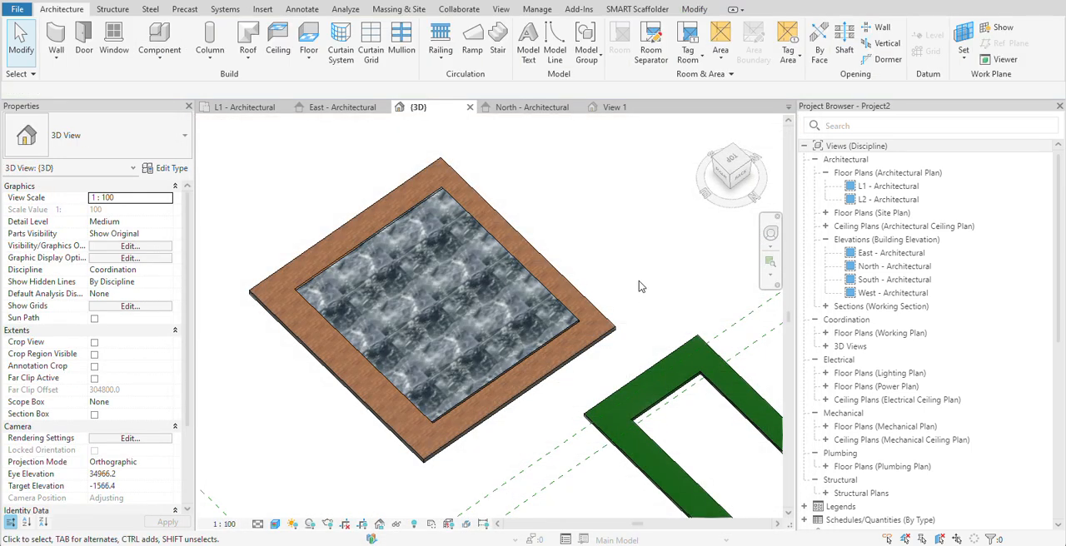
pyautogui.scroll(3, 595, 292)
pyautogui.scroll(-4, 396, 337)
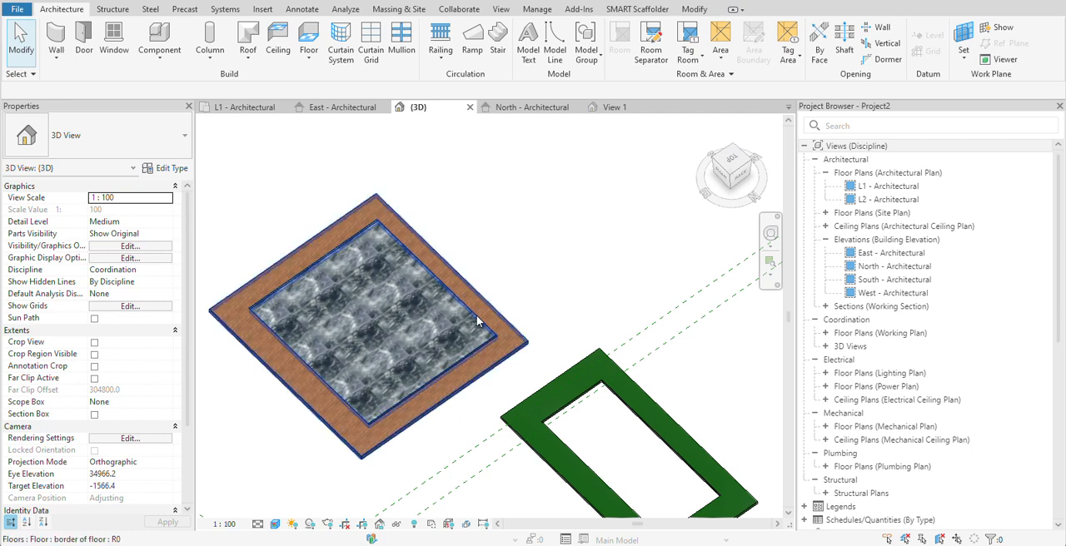
pyautogui.scroll(-3, 581, 279)
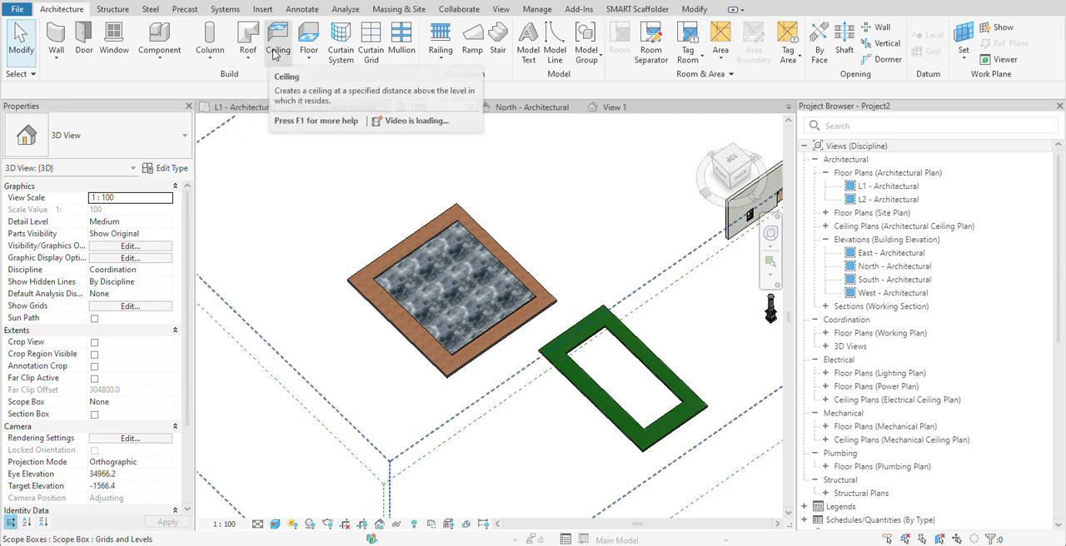
pyautogui.scroll(-3, 487, 324)
pyautogui.moveTo(487, 324); pyautogui.dragTo(466, 355, button='middle')
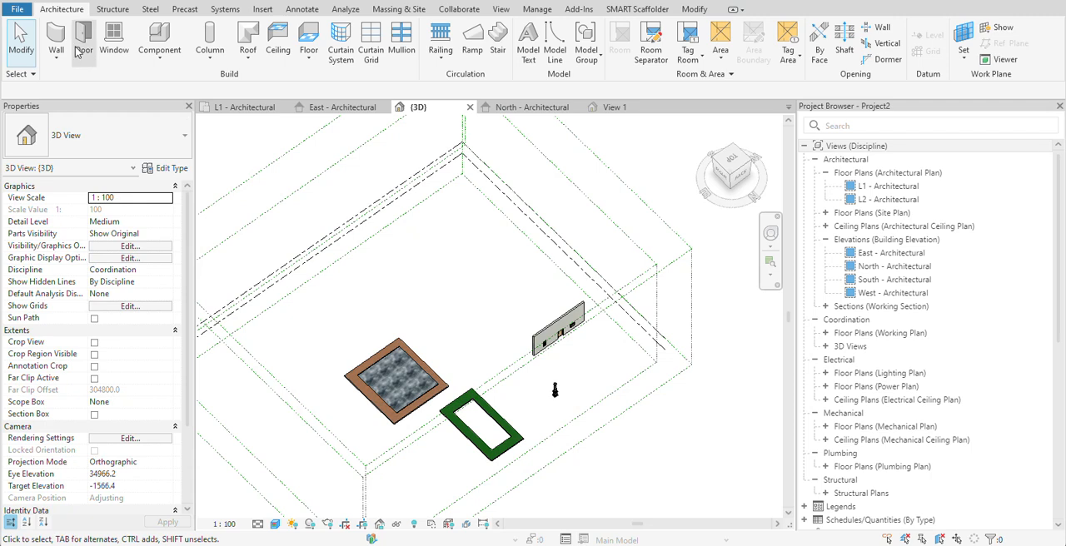